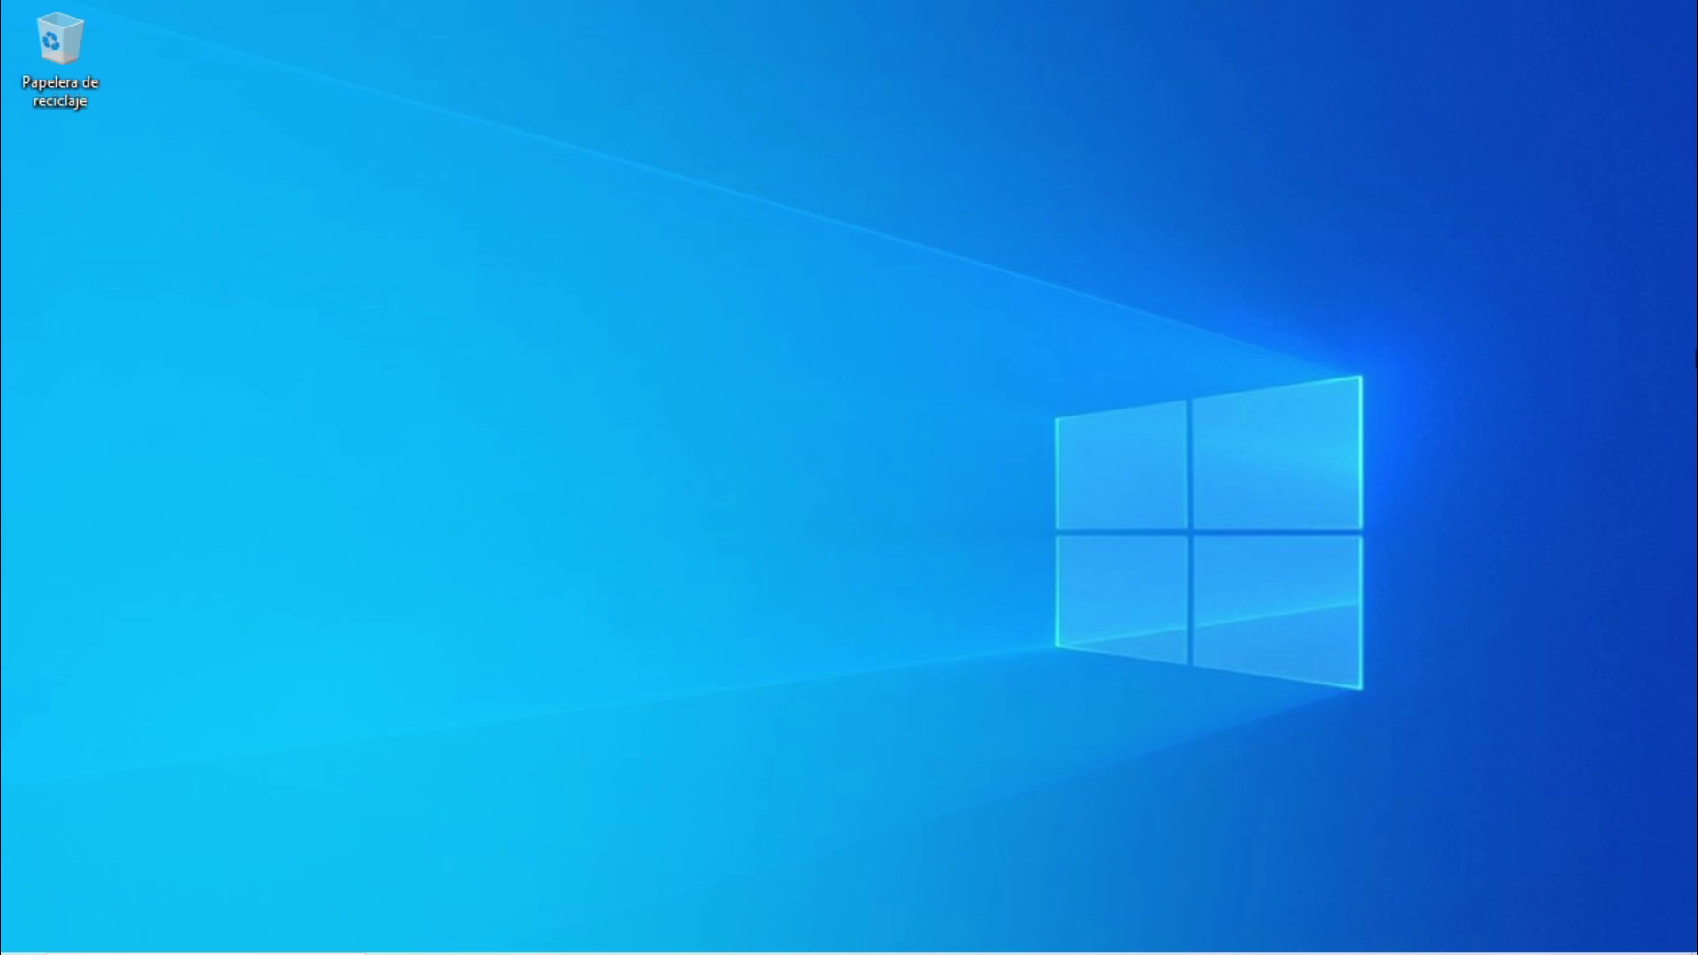
# Open the family and other users page (Familia y otros usuarios) in the Windows account settings.
pyautogui.moveTo(483, 941)
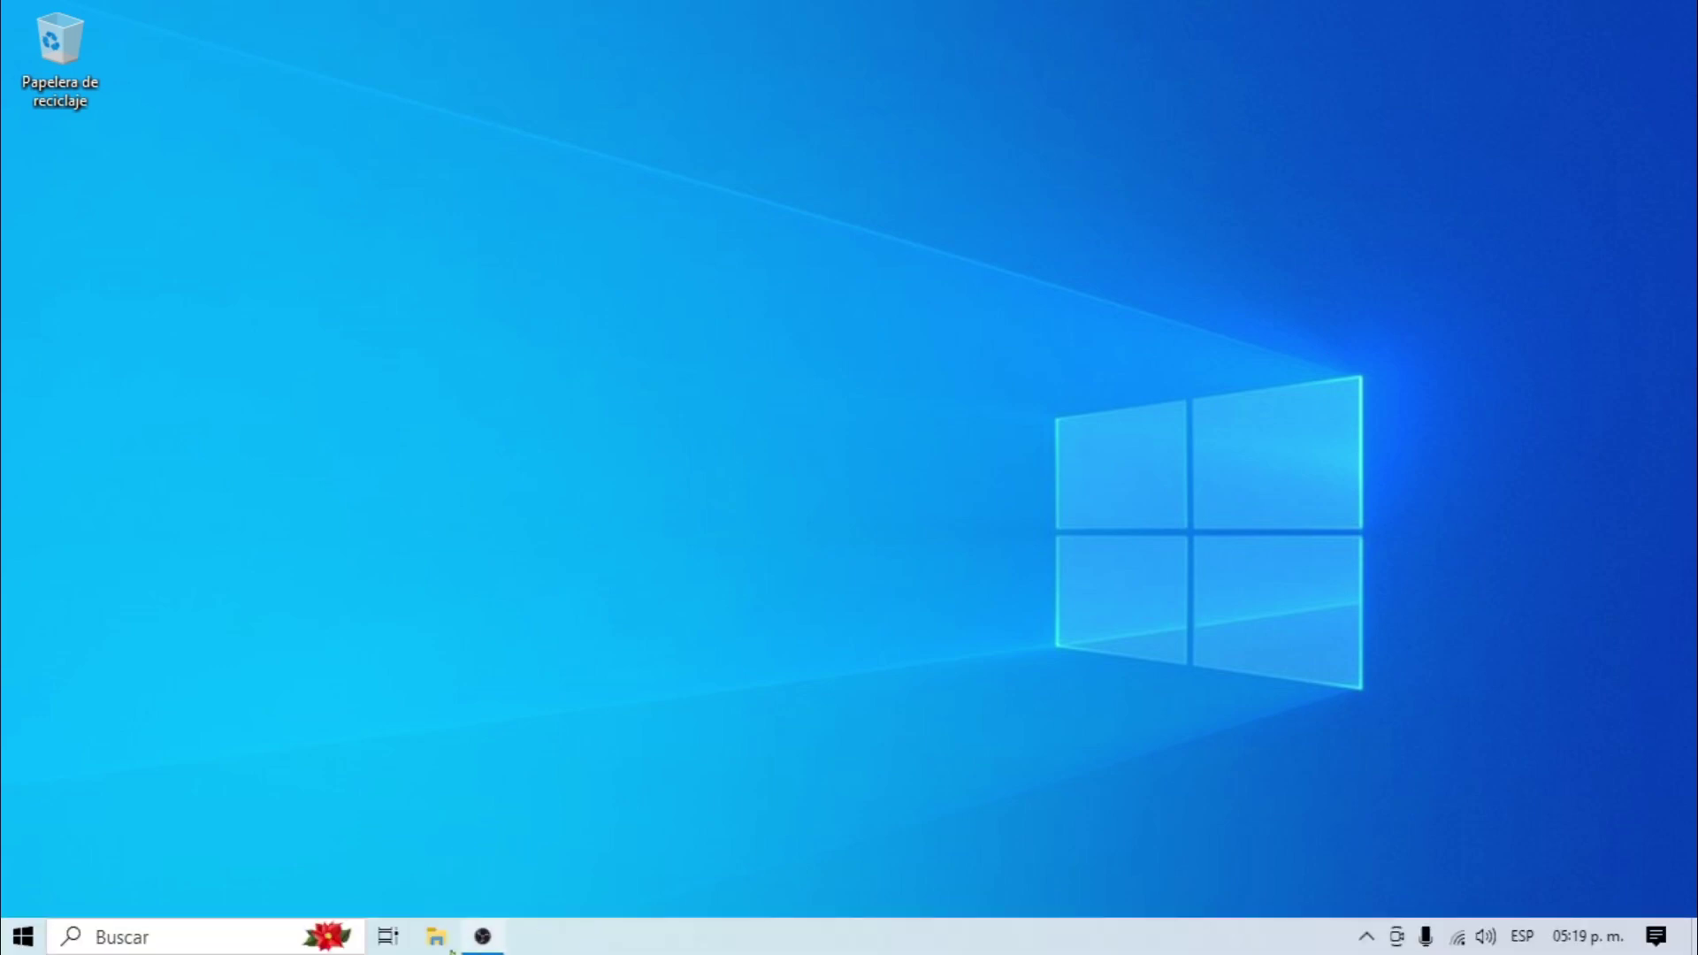
pyautogui.click(19, 943)
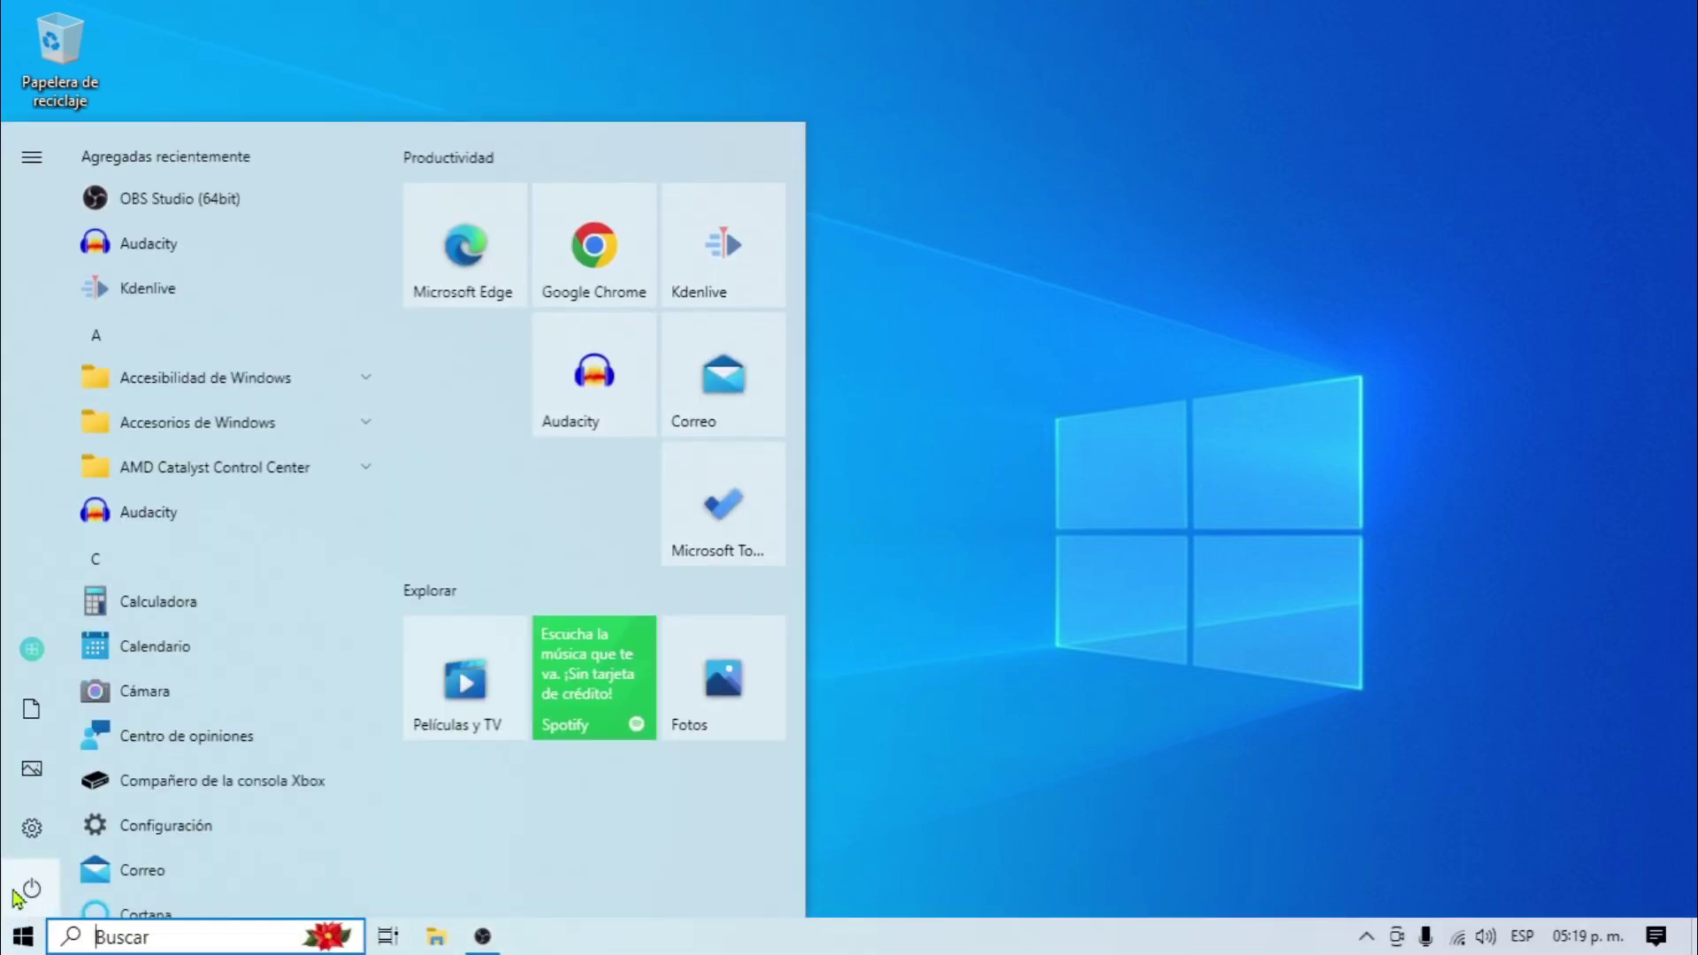
pyautogui.moveTo(27, 833)
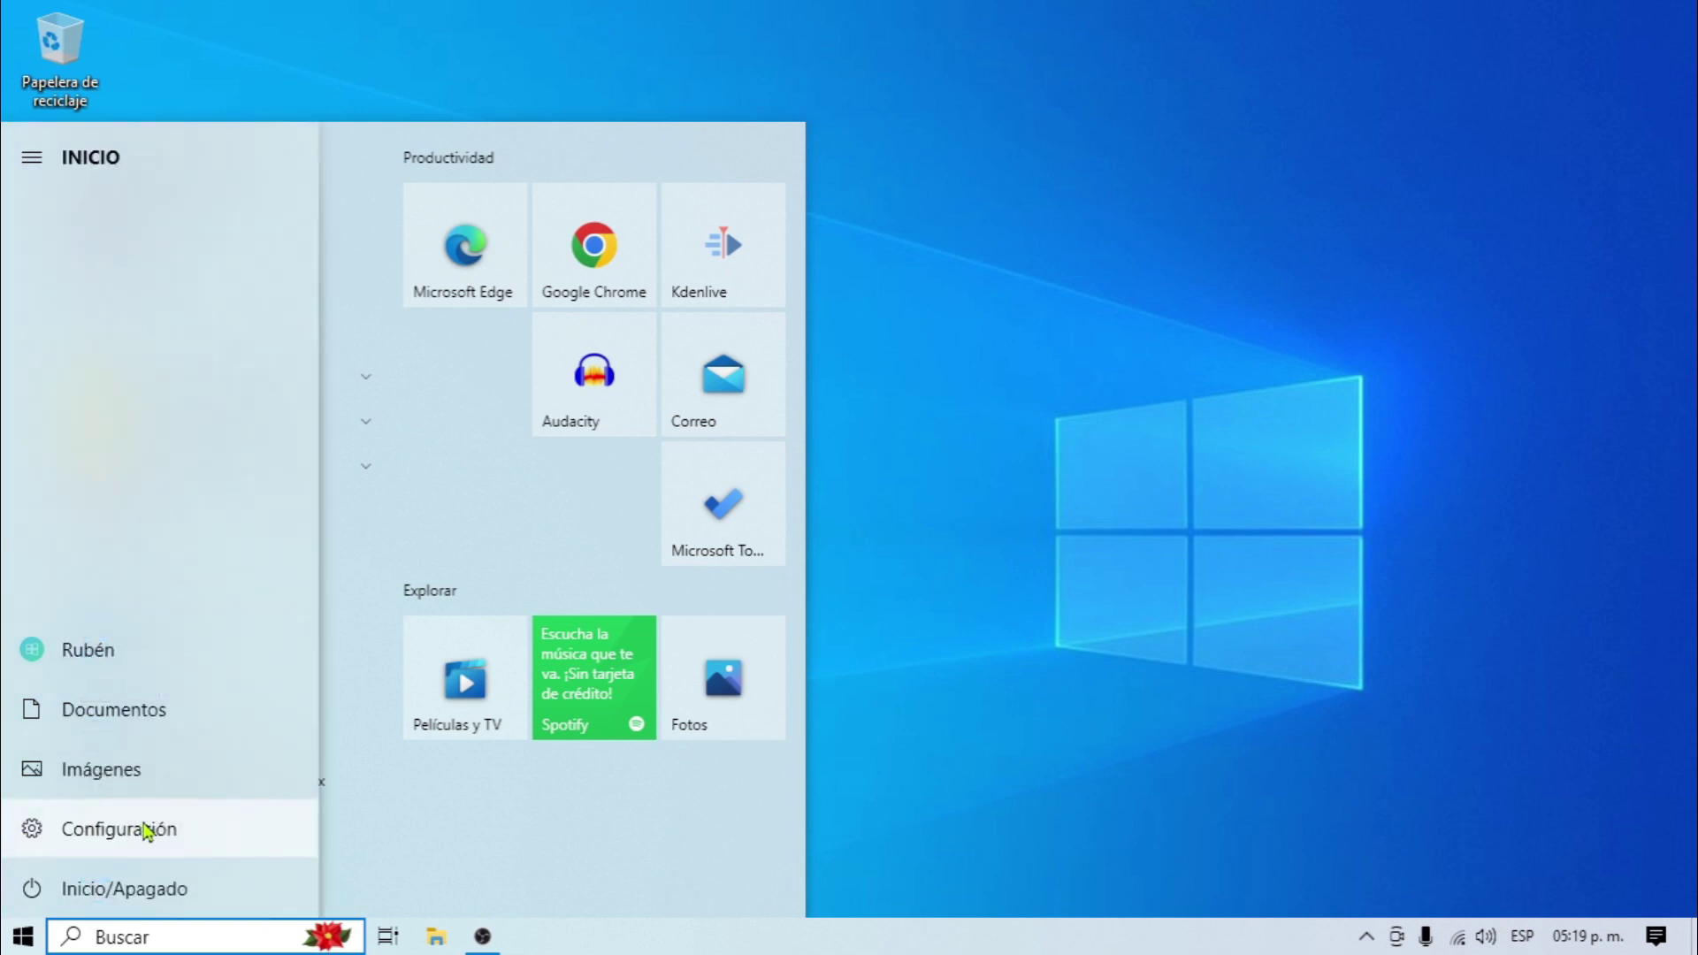
pyautogui.click(147, 832)
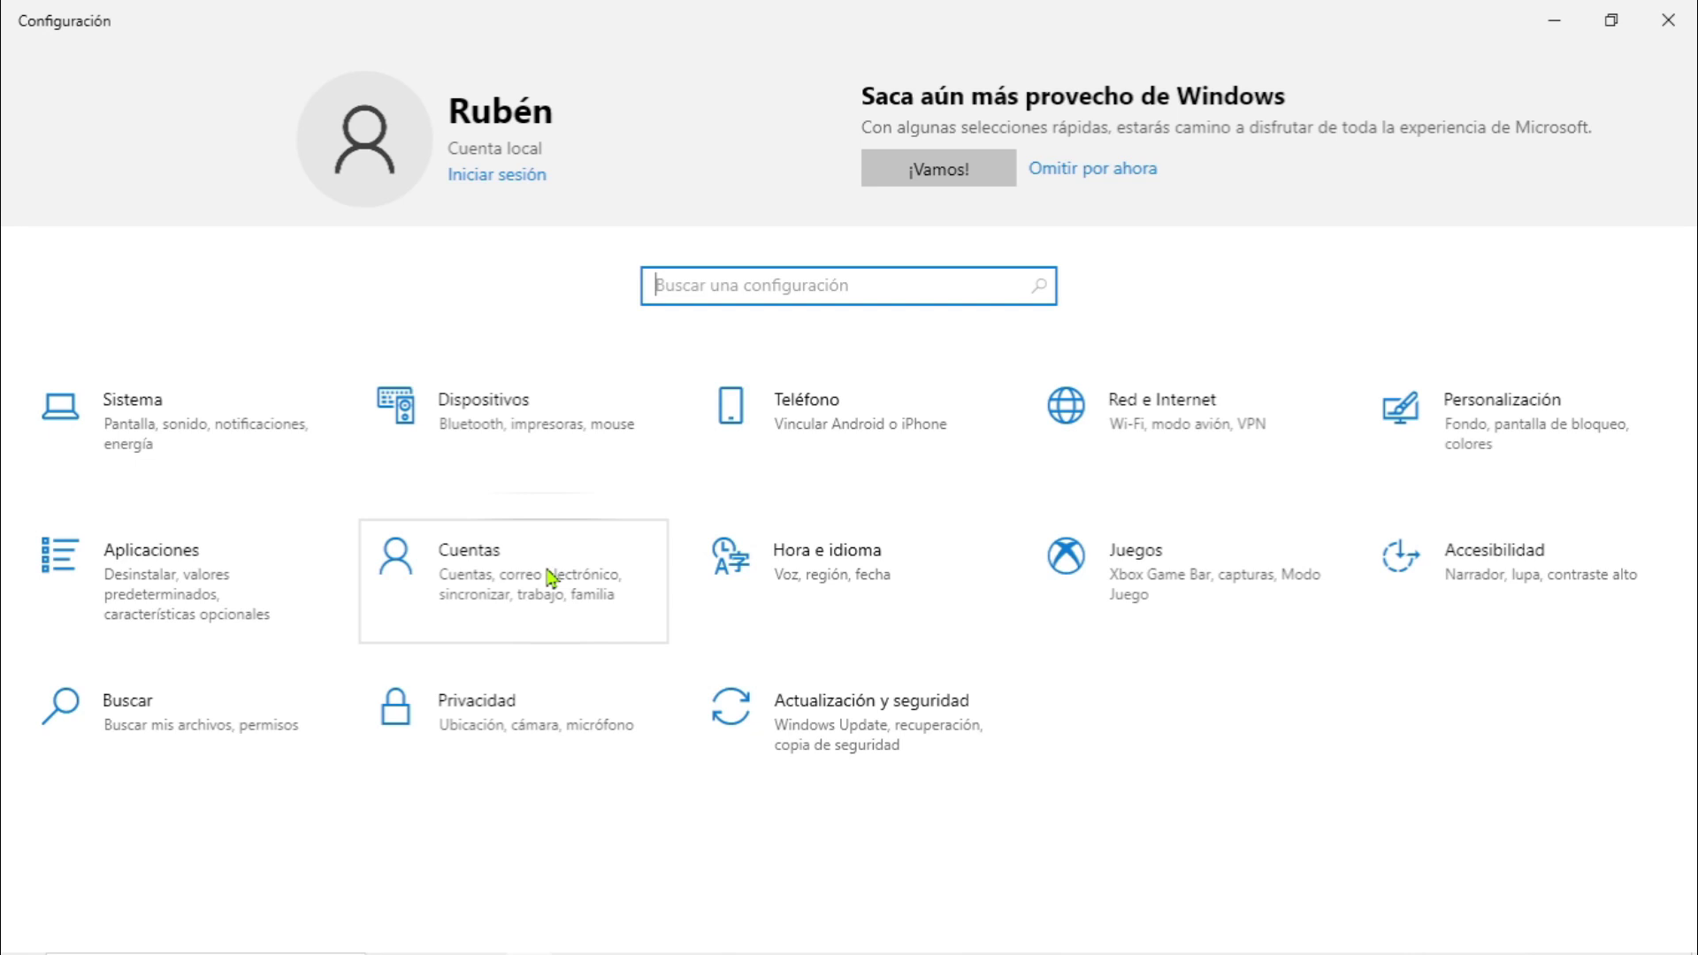
pyautogui.click(548, 593)
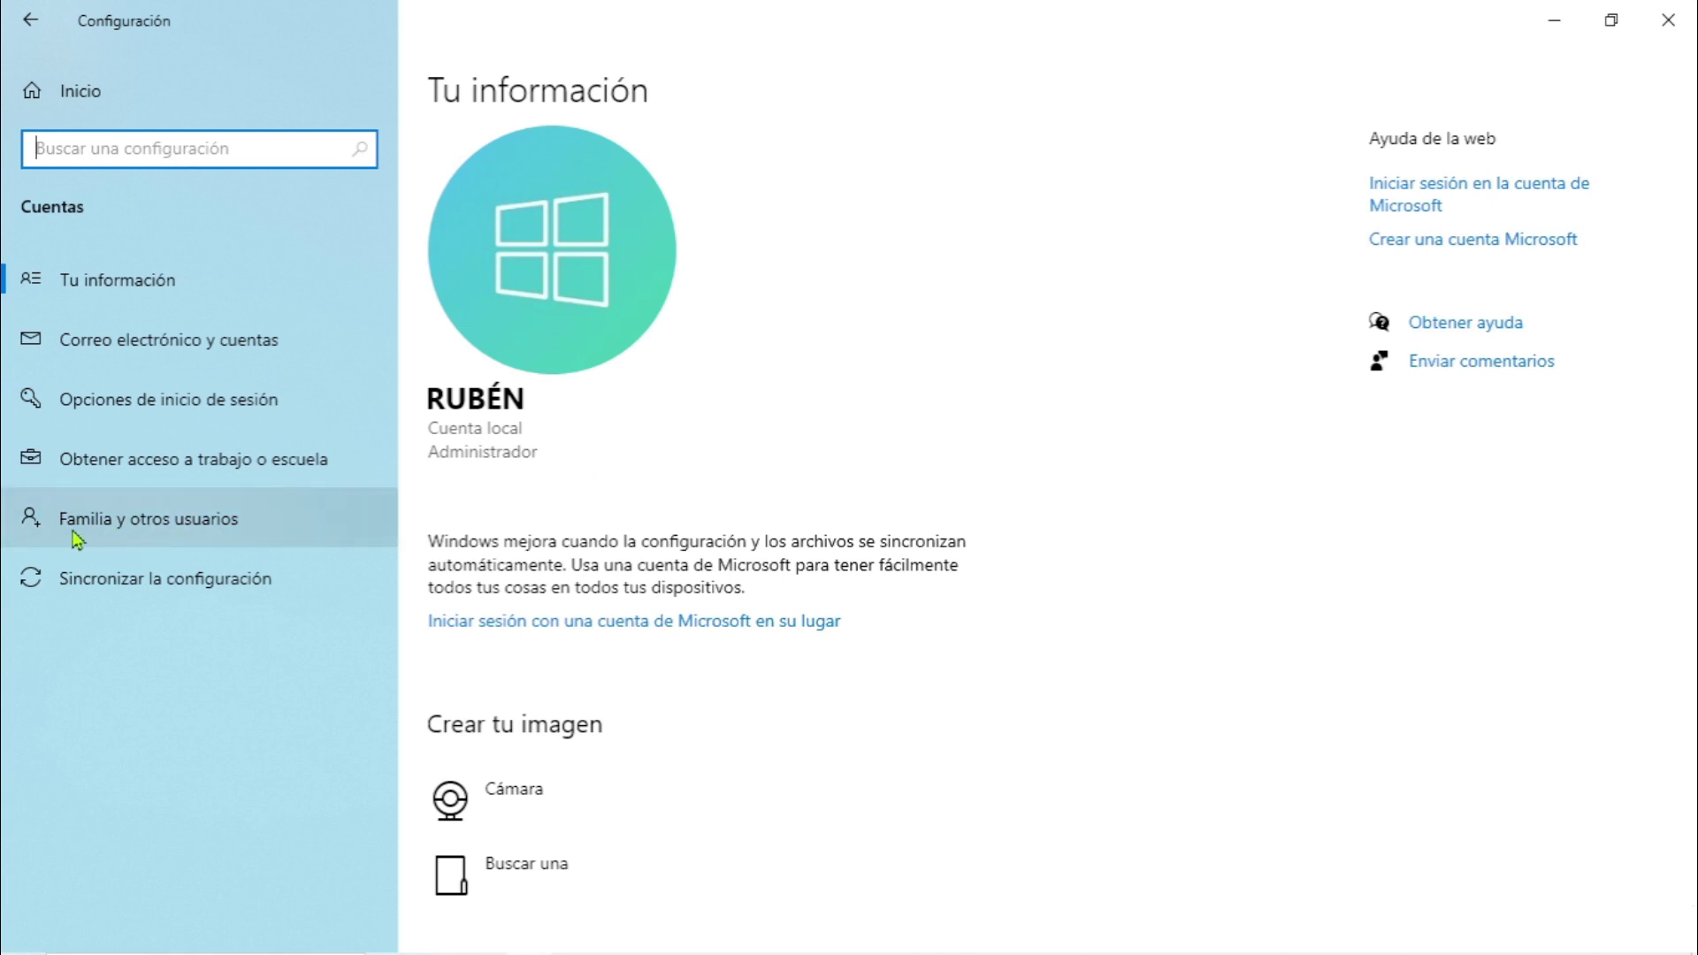
pyautogui.click(166, 540)
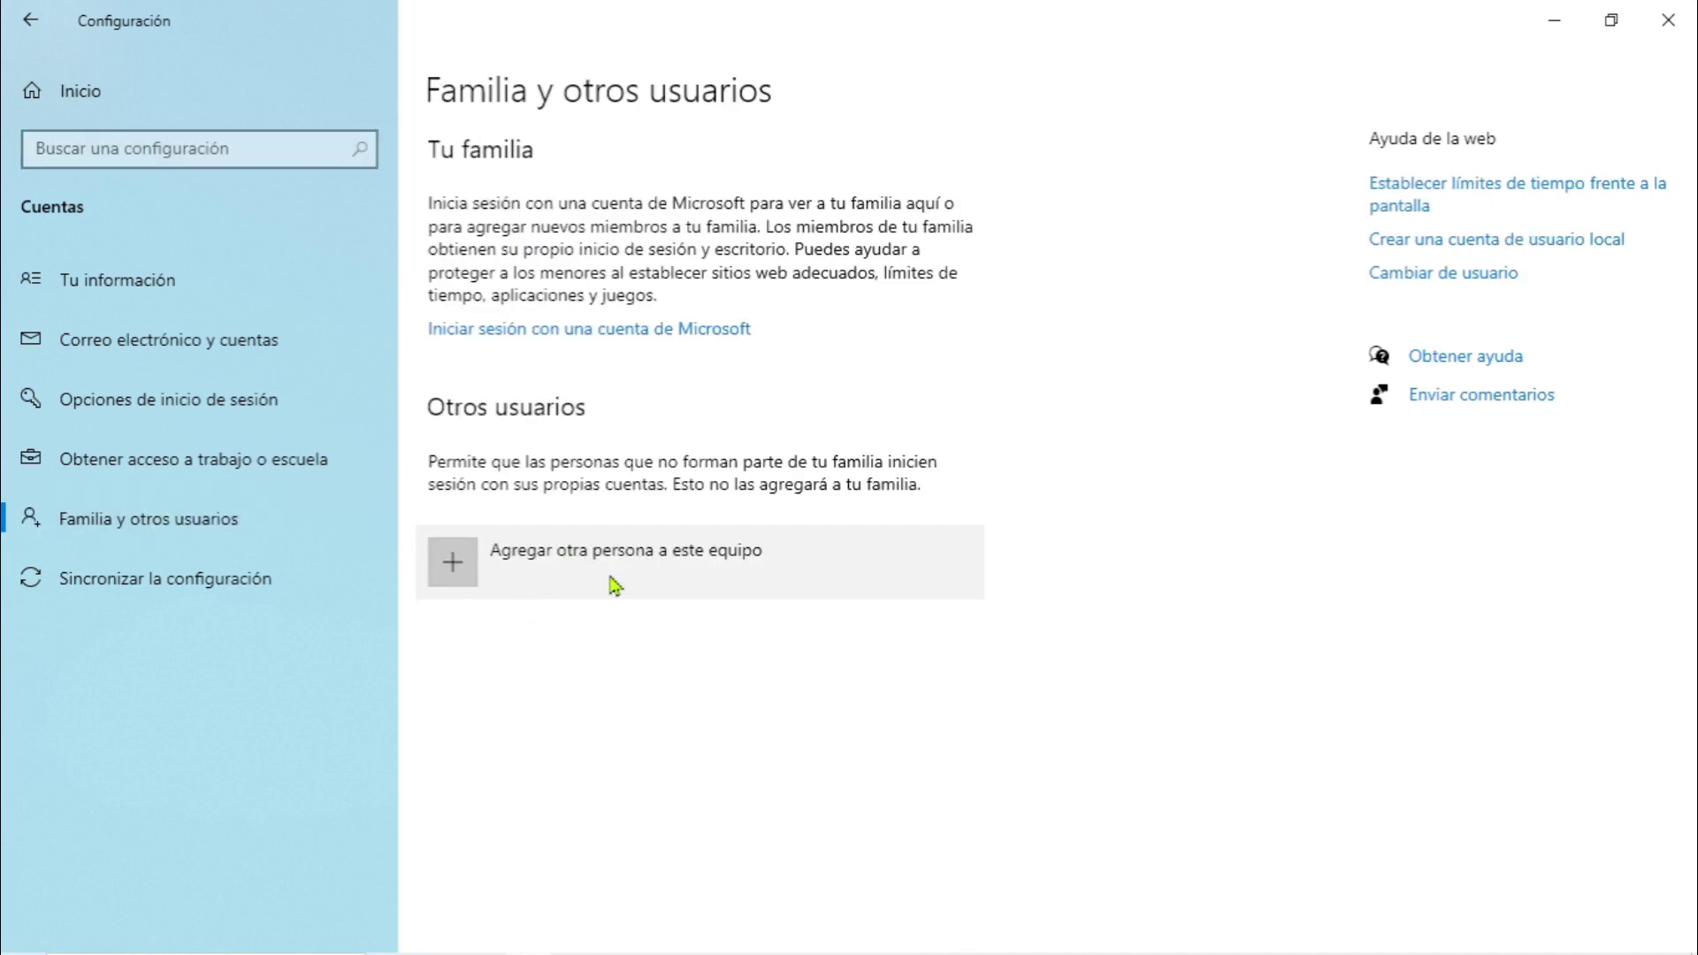
# Start adding another person to this PC as a user without sign-in details or a Microsoft account.
pyautogui.click(542, 573)
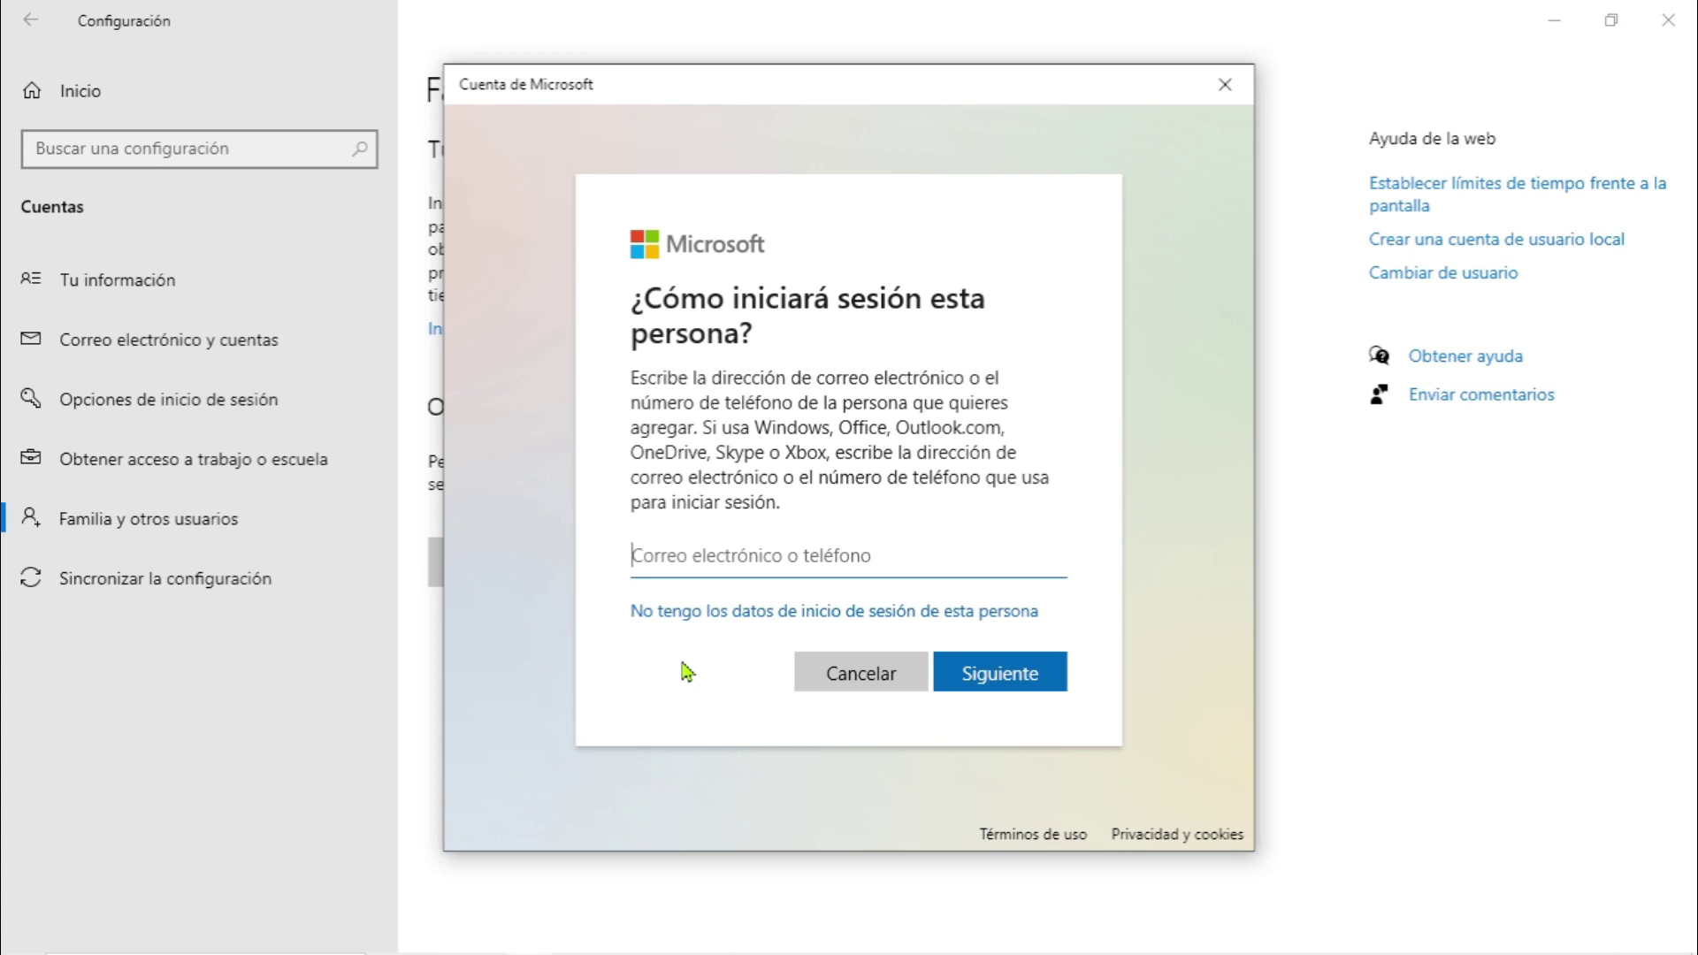
pyautogui.click(682, 612)
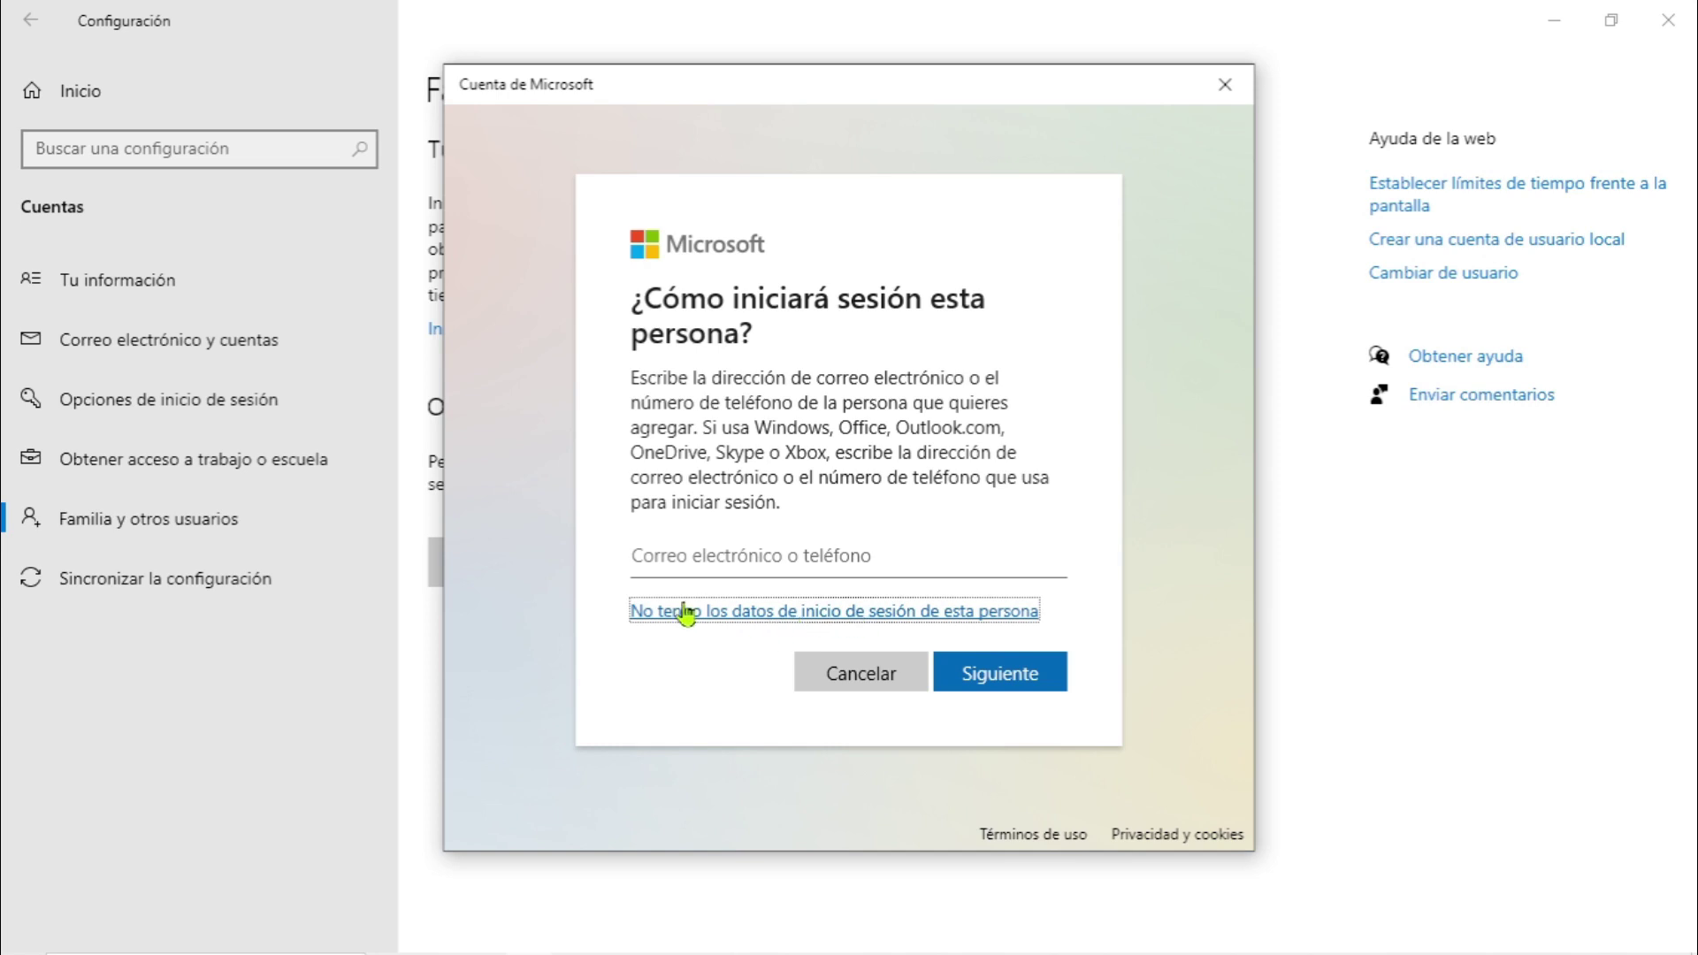
pyautogui.click(687, 615)
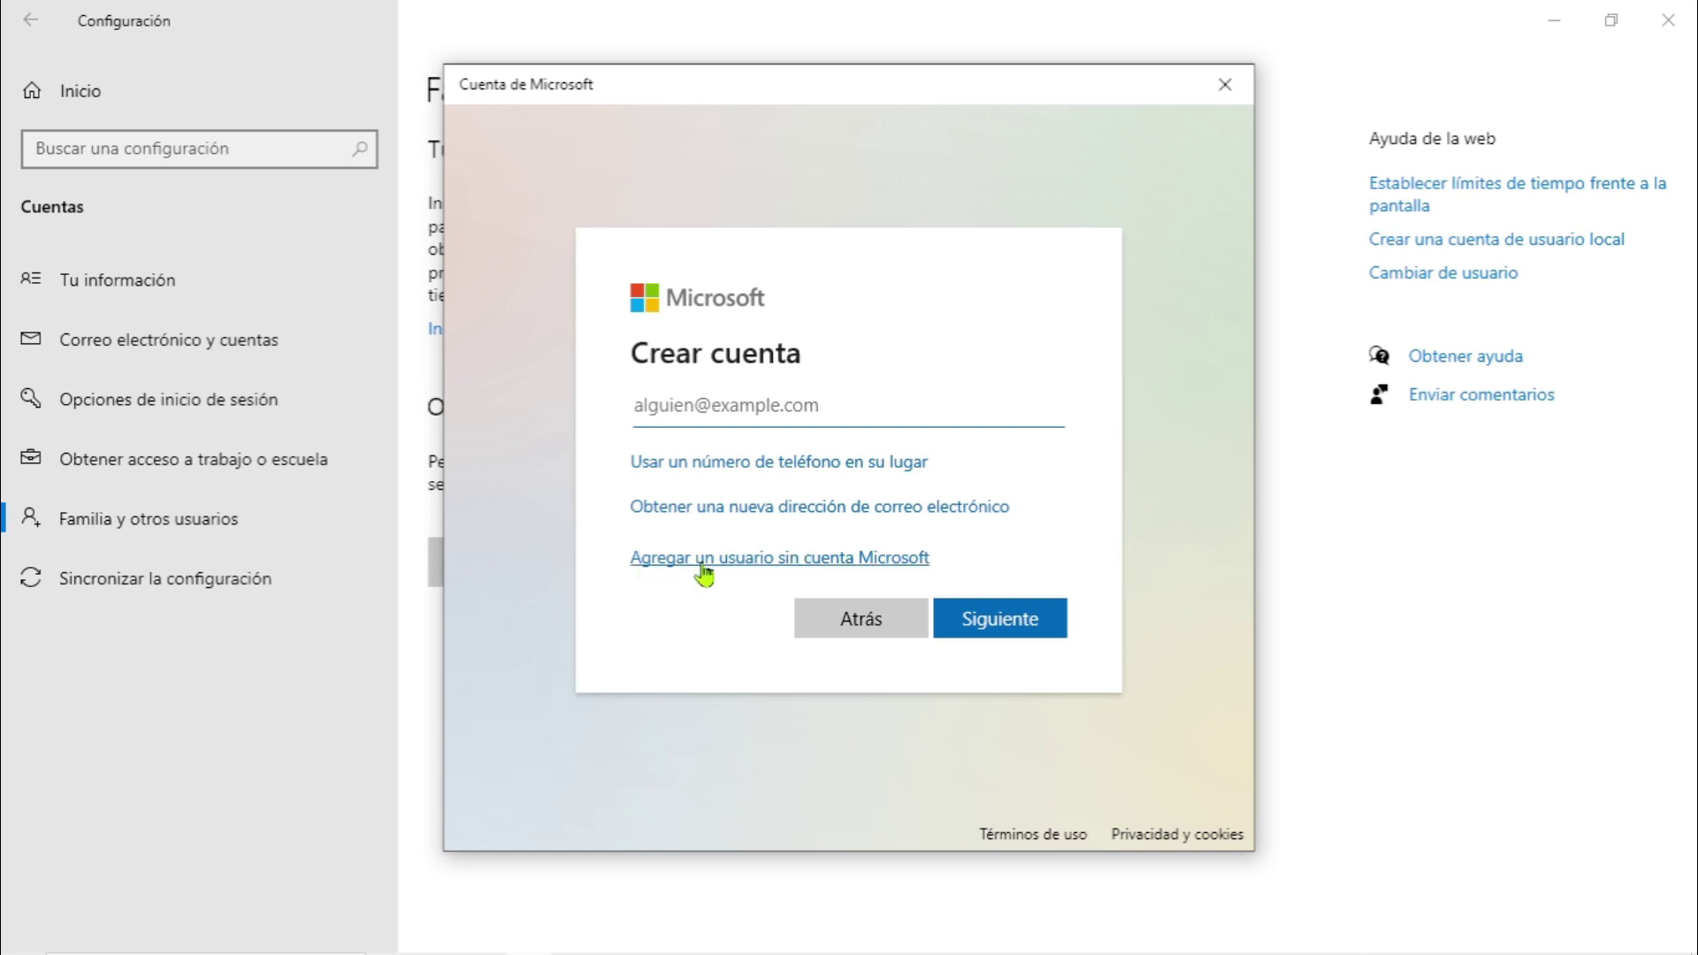
pyautogui.click(662, 563)
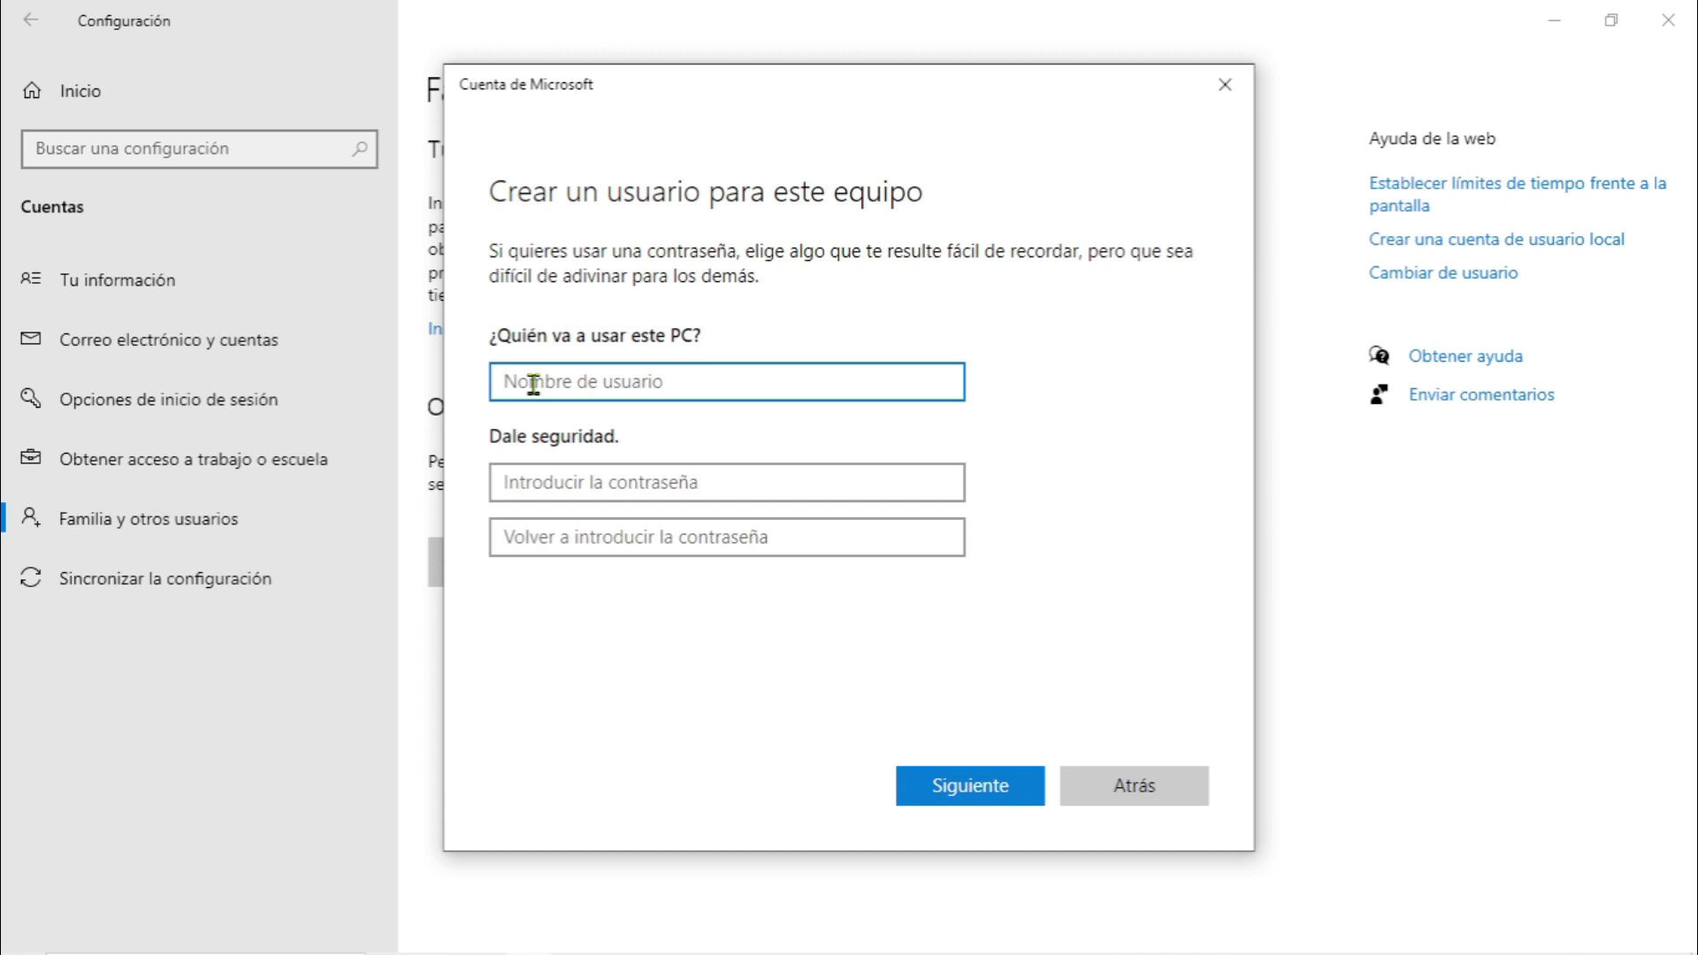
# Name the new local user ASTecno and enter the account password in both the password and confirmation fields.
pyautogui.write('ASTecno')
pyautogui.click(546, 485)
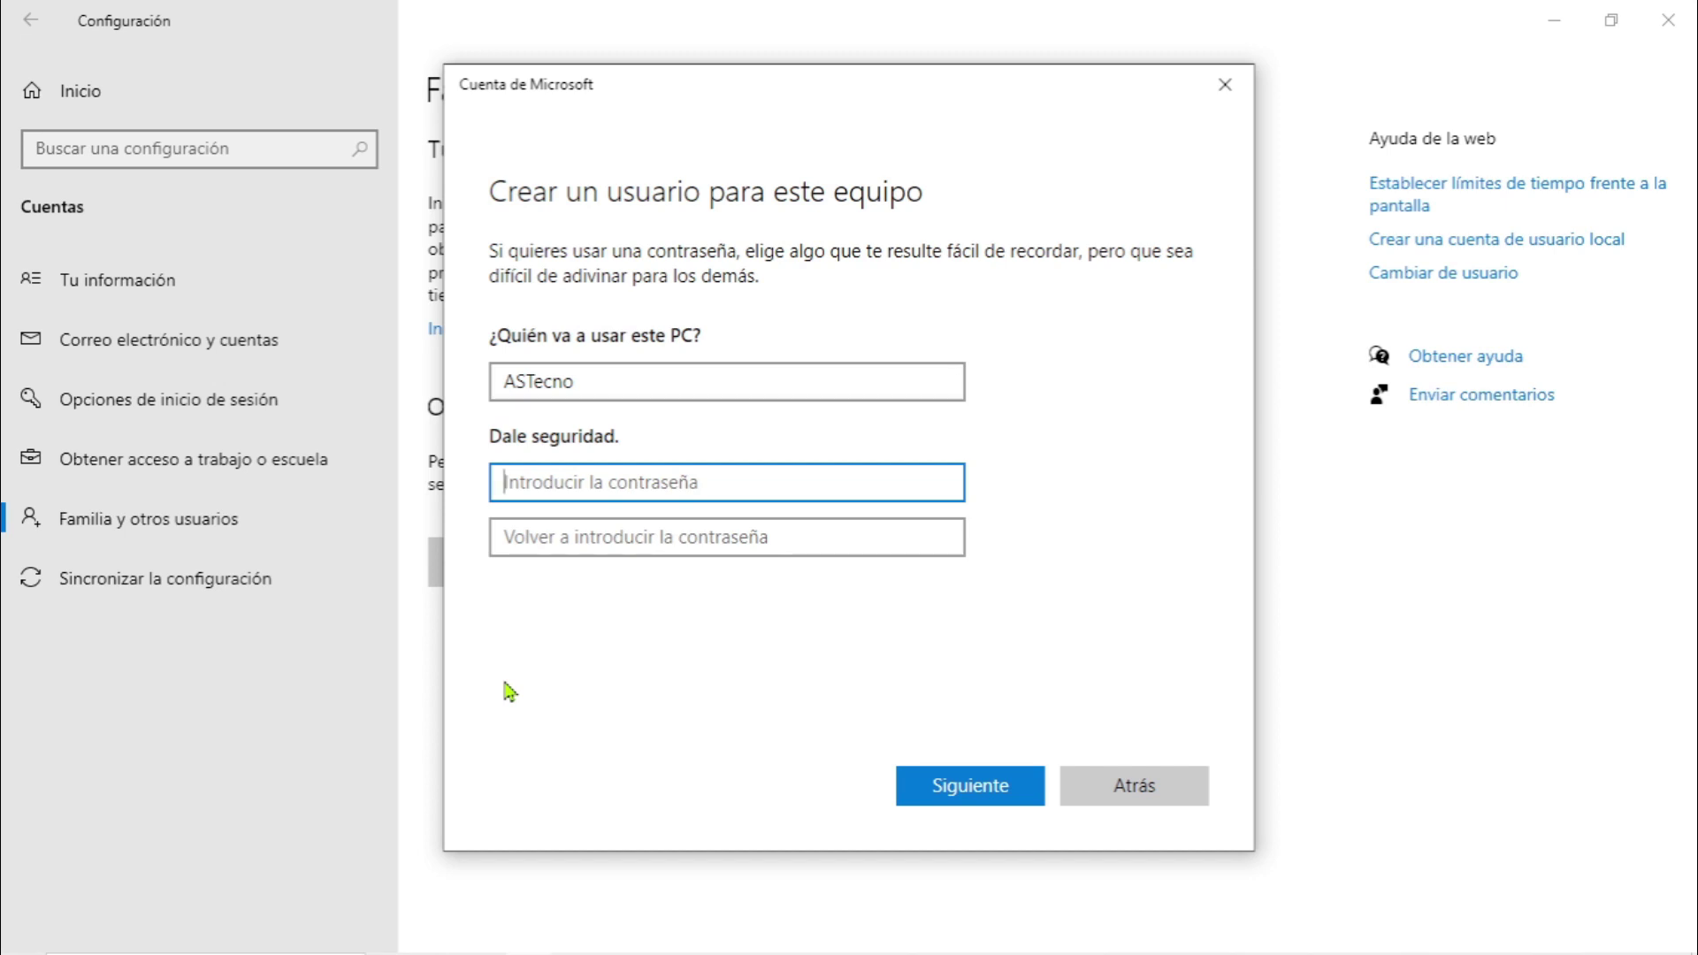
pyautogui.write('••••••')
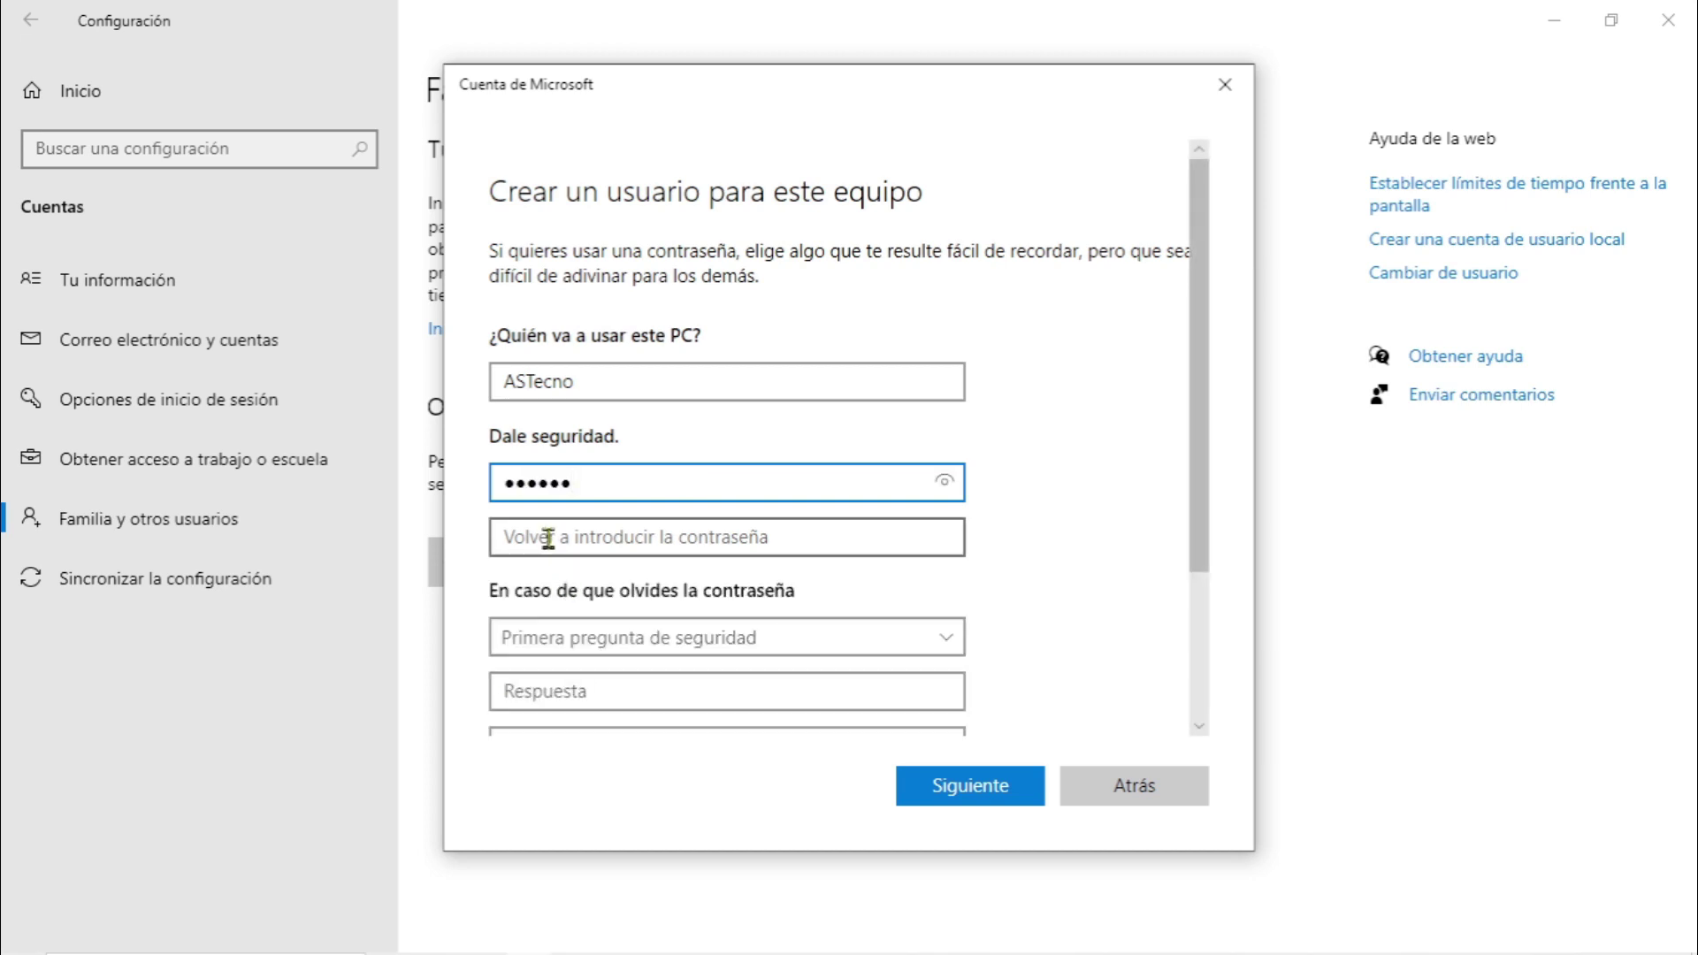
pyautogui.click(548, 538)
pyautogui.write('••••••')
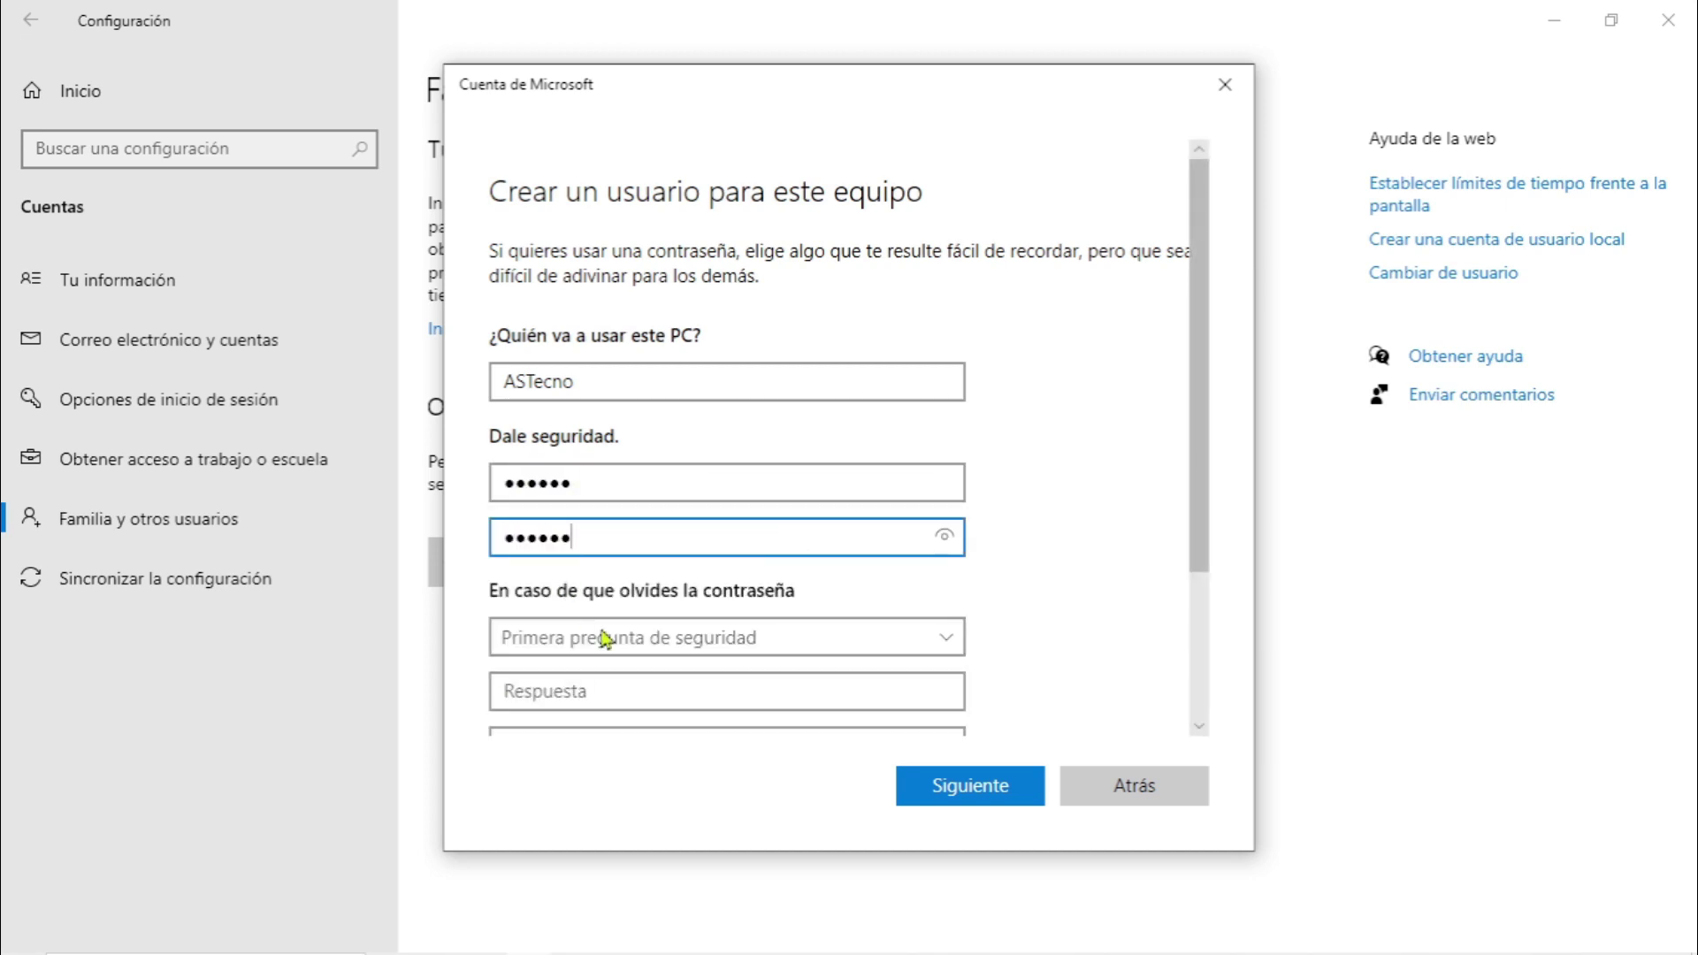
# Choose "¿Cuál era el nombre de tu primera mascota?" as the first security question and enter its secret answer.
pyautogui.click(701, 652)
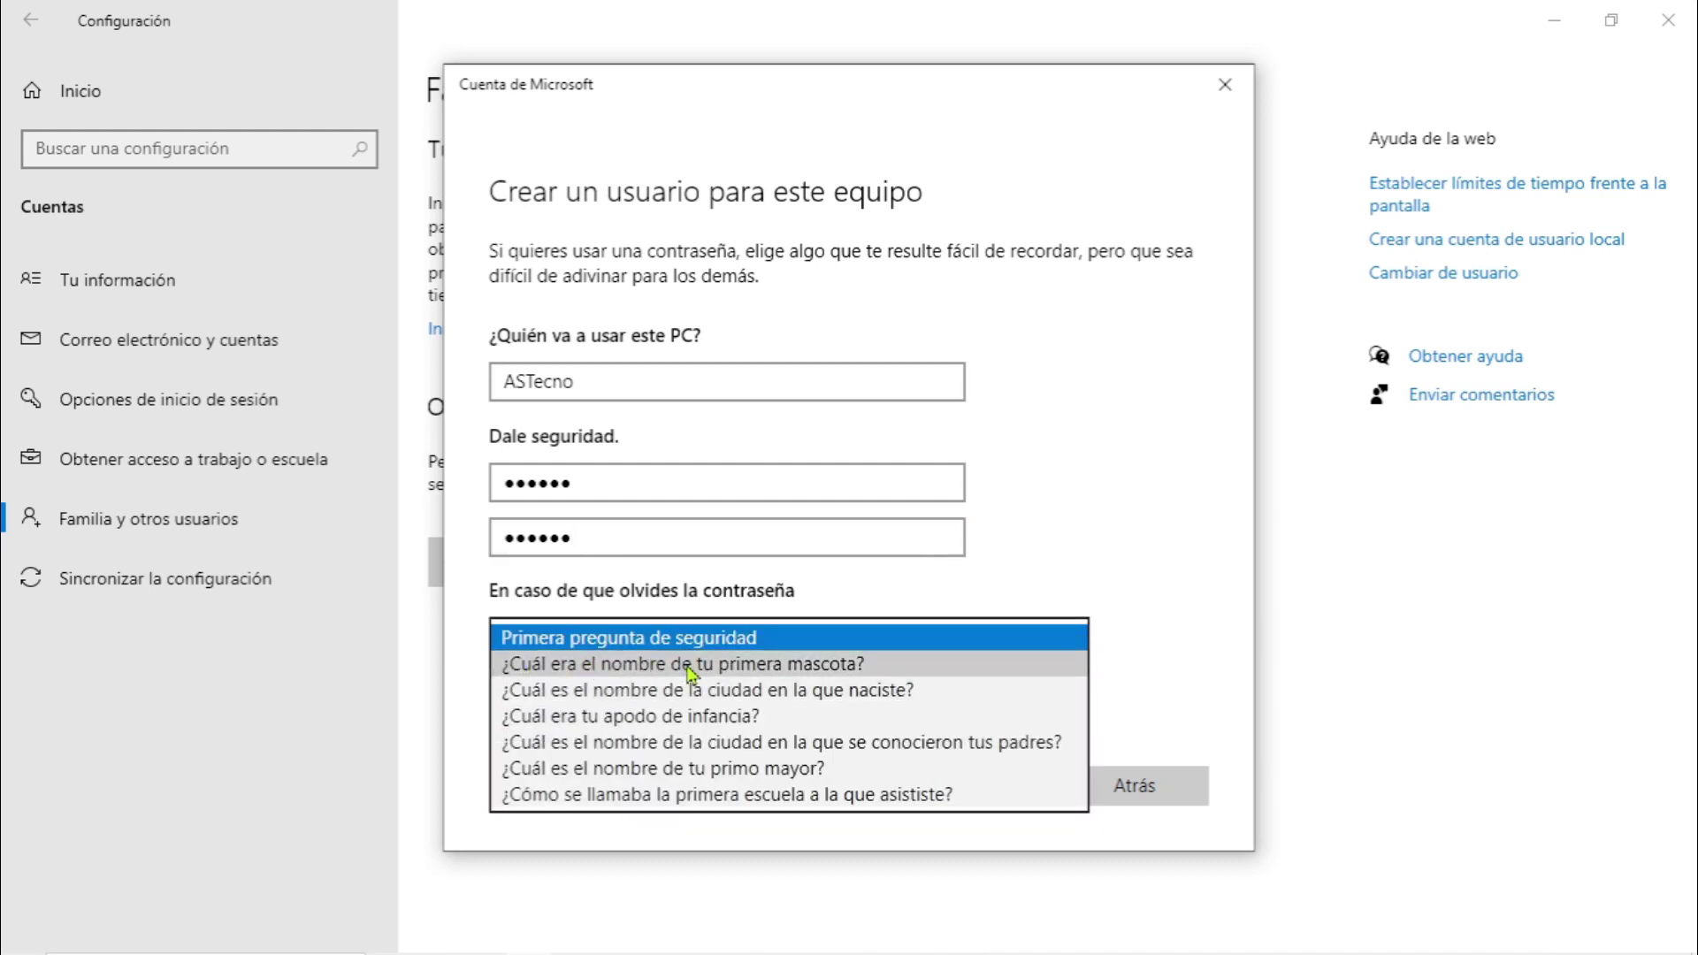
pyautogui.click(769, 671)
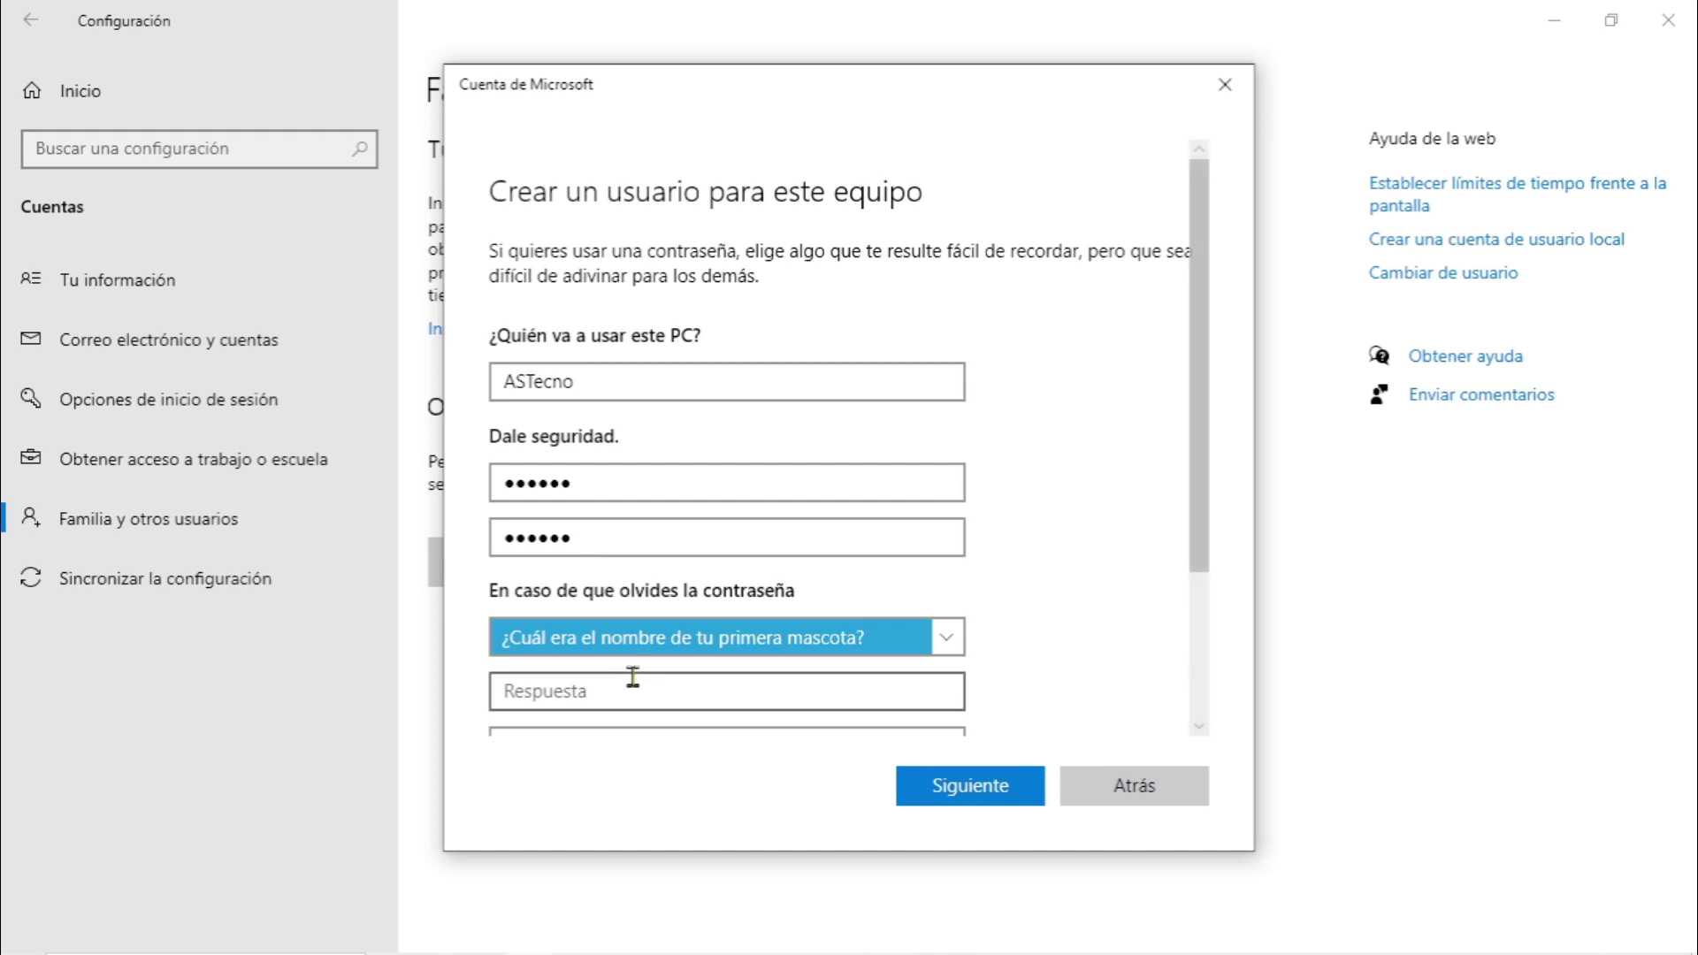
pyautogui.click(600, 692)
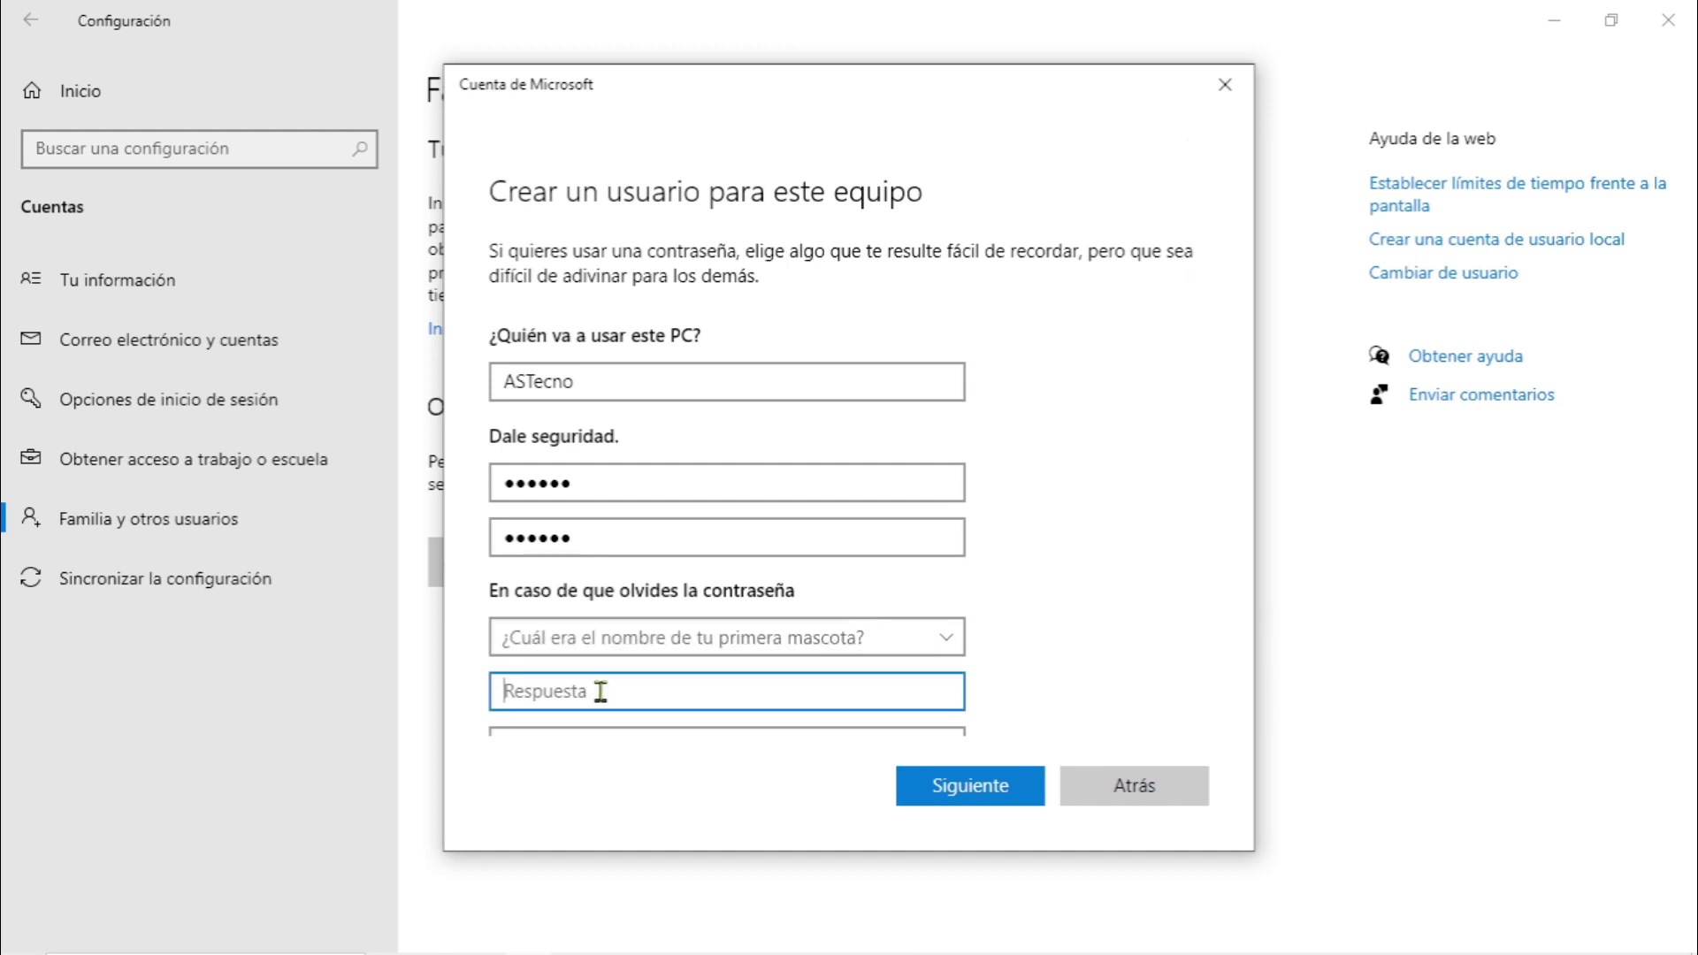
pyautogui.write('*****')
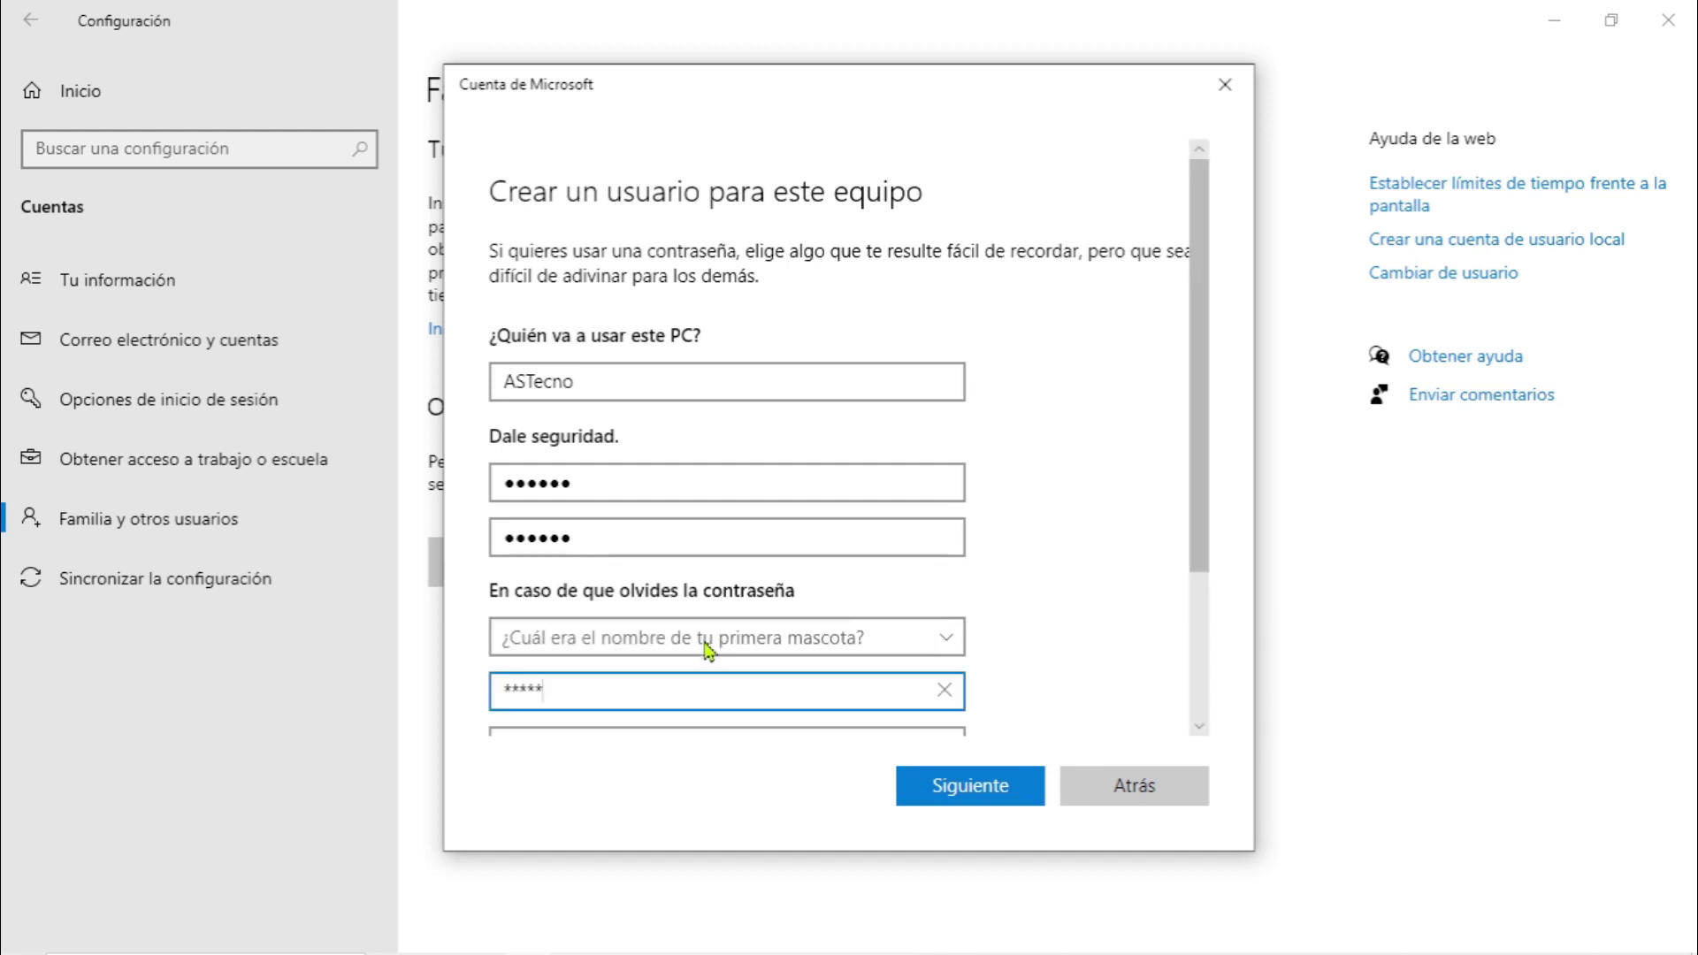
# Choose "¿Cuál es el nombre de la ciudad en la que naciste?" as the second security question and enter its secret answer.
pyautogui.scroll(-3, 707, 659)
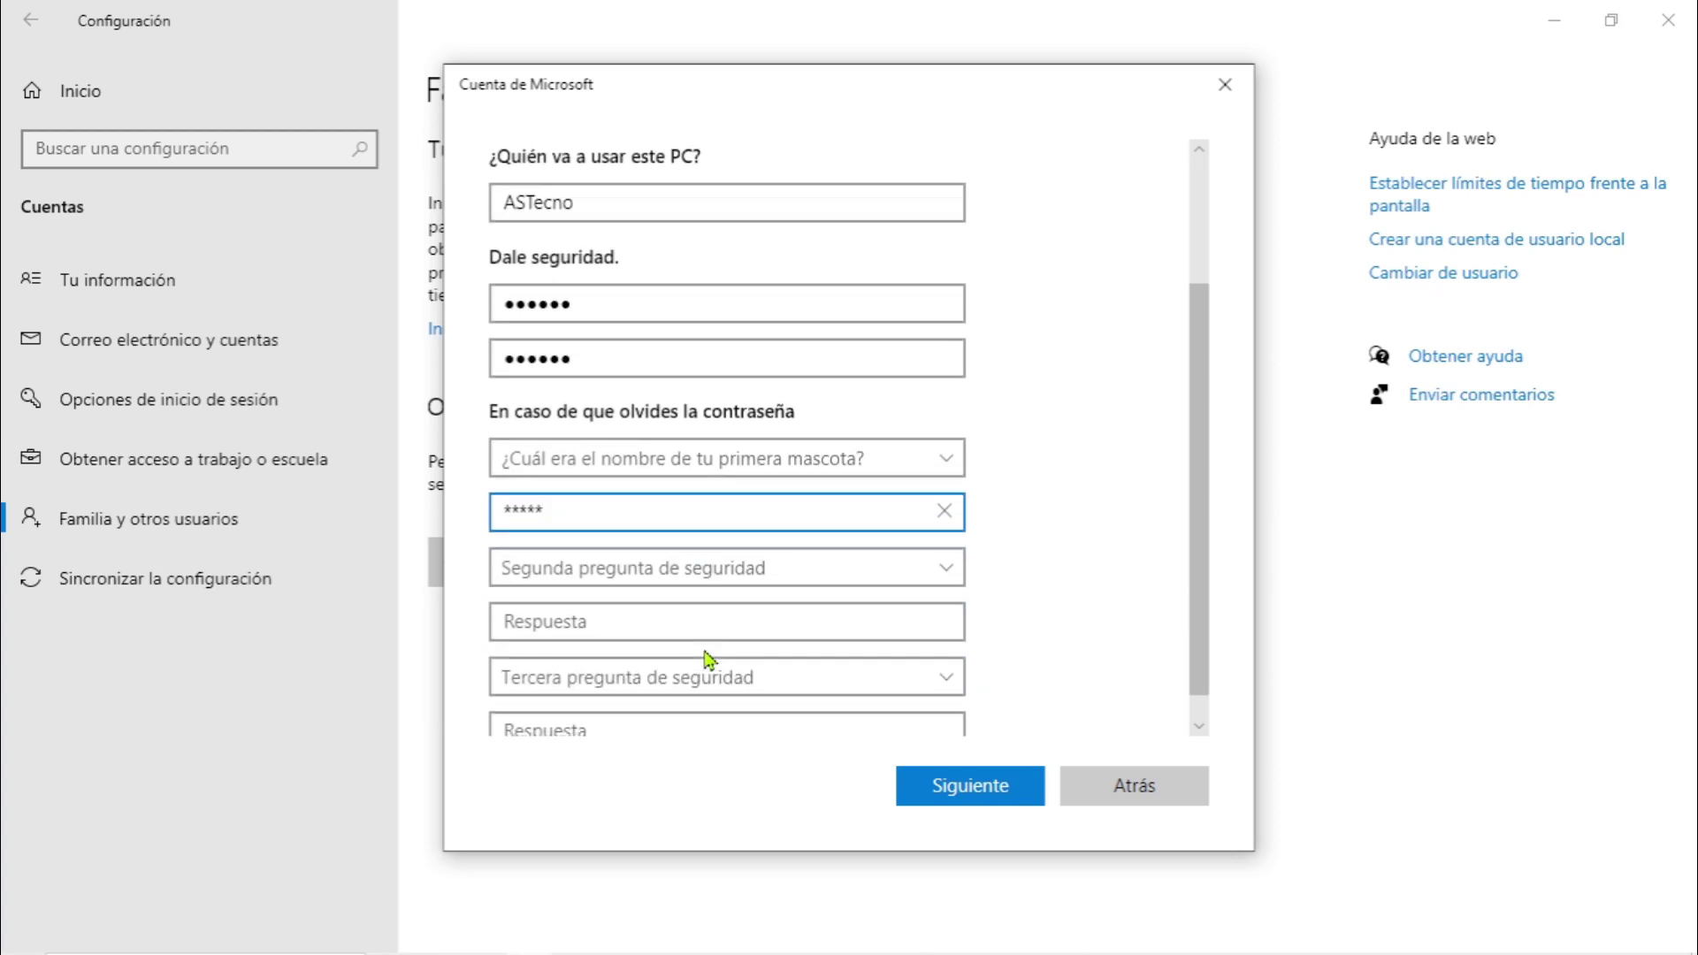
pyautogui.click(689, 579)
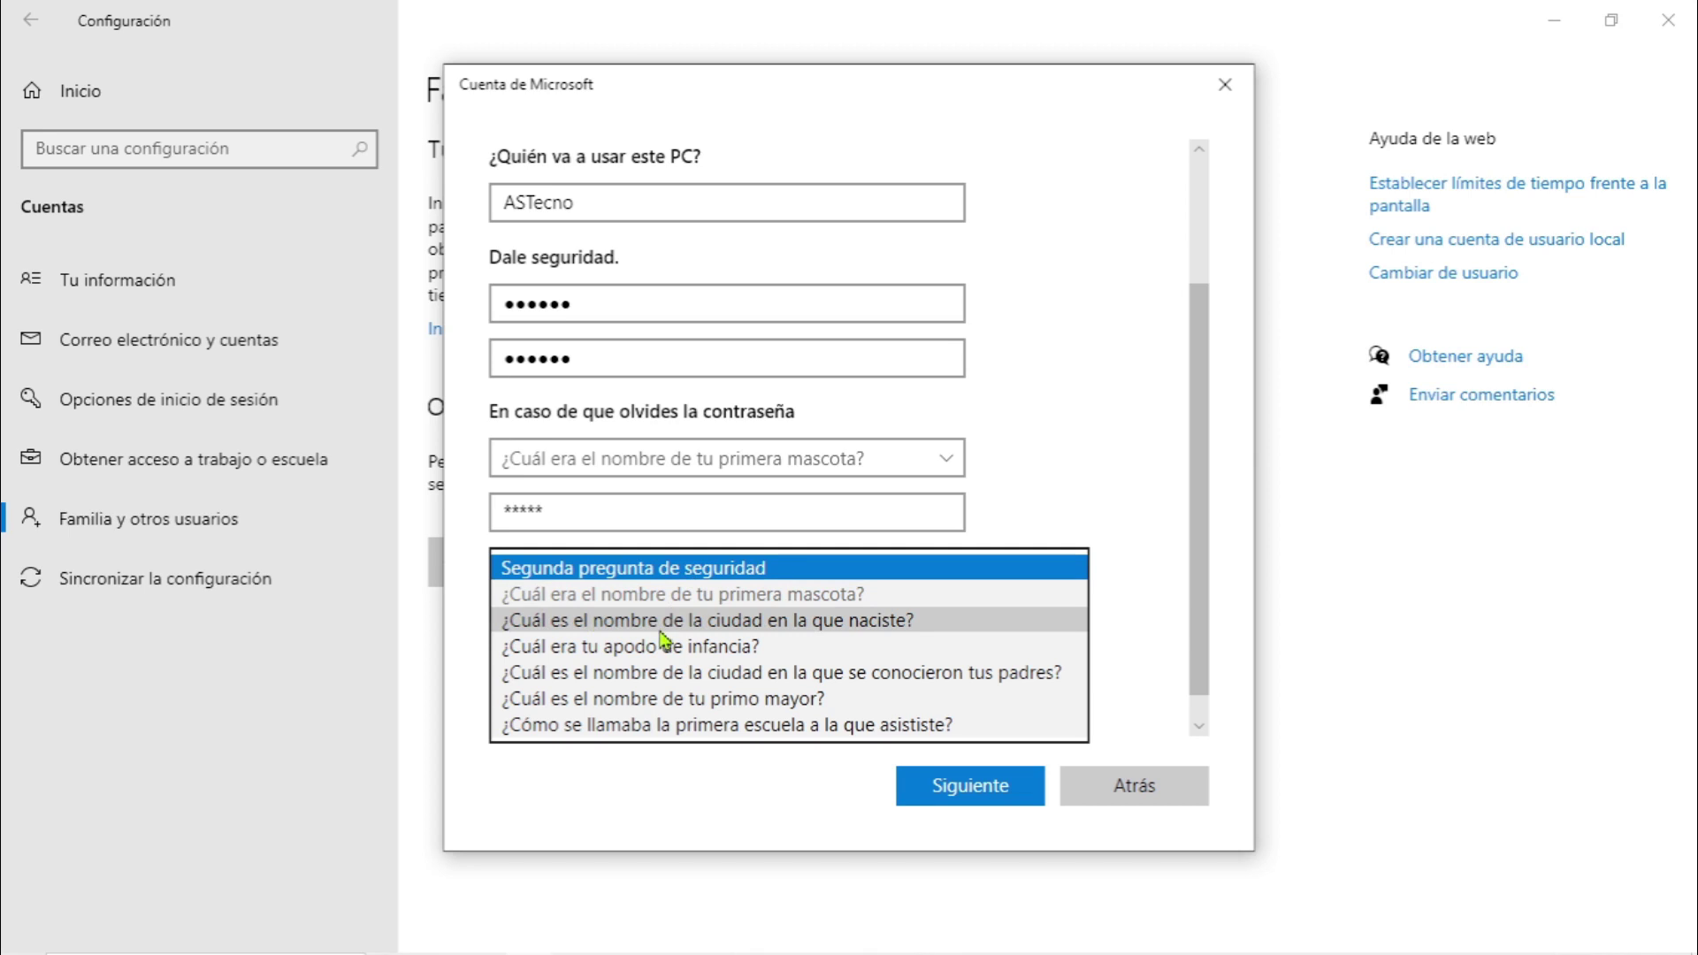
pyautogui.click(659, 624)
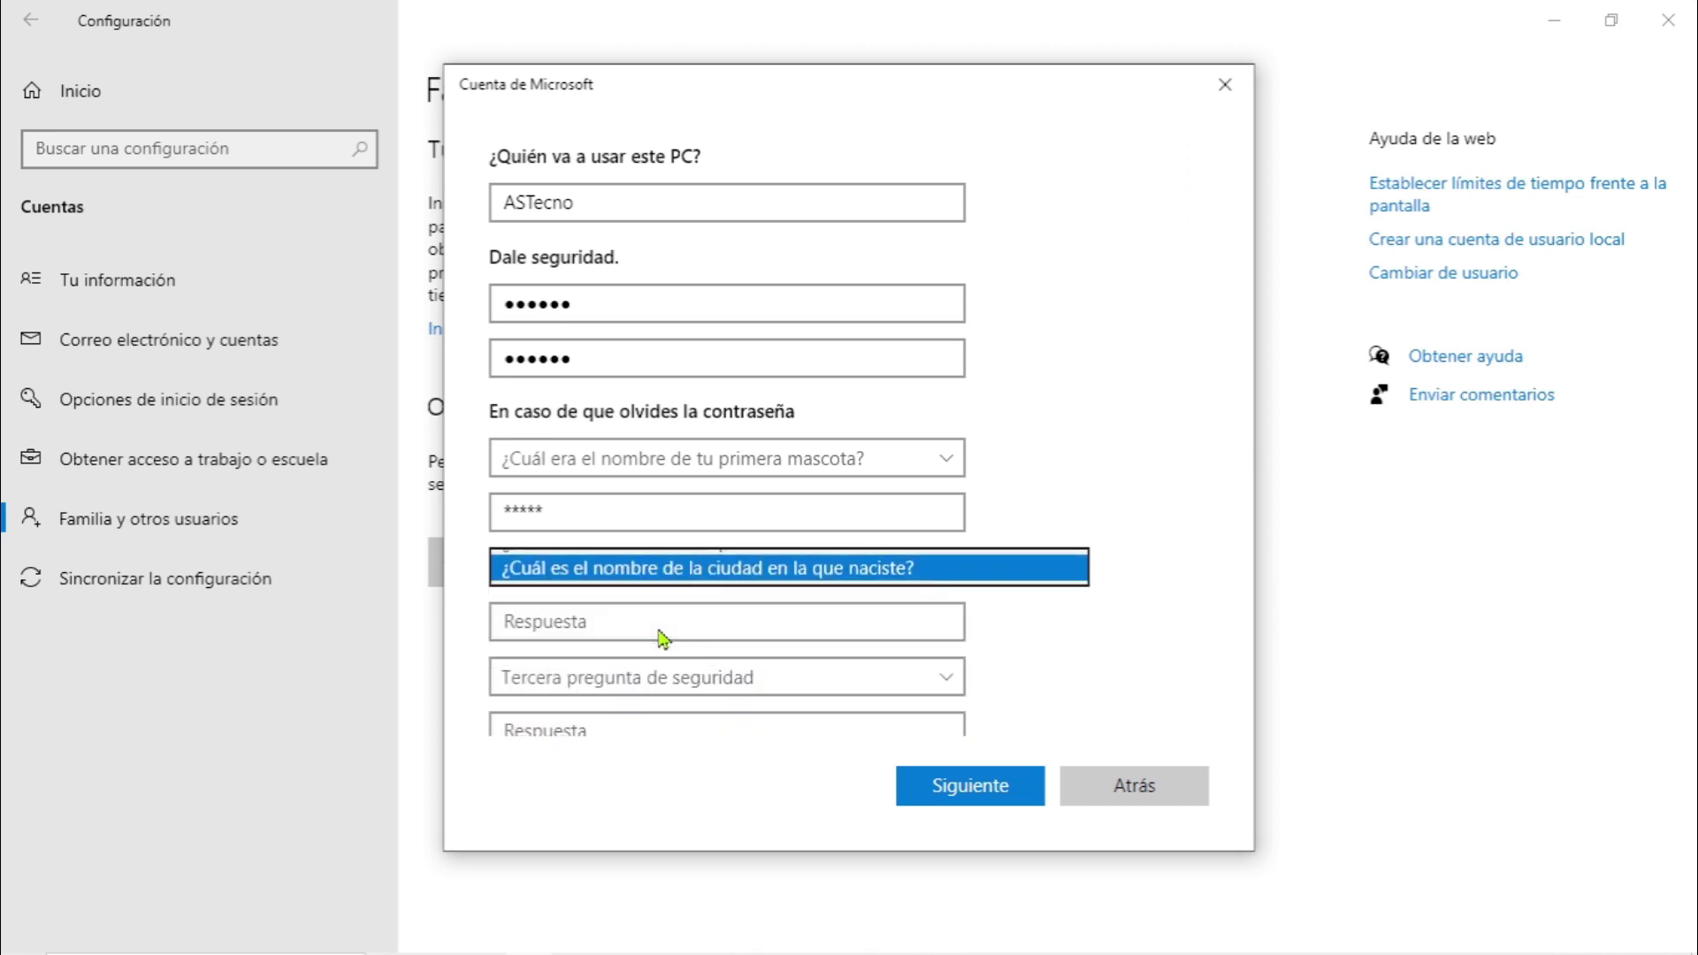
pyautogui.click(609, 629)
pyautogui.write('*****')
# Set the third security question to "¿Cuál era tu apodo de infancia?", enter its secret answer and create the user.
pyautogui.click(611, 678)
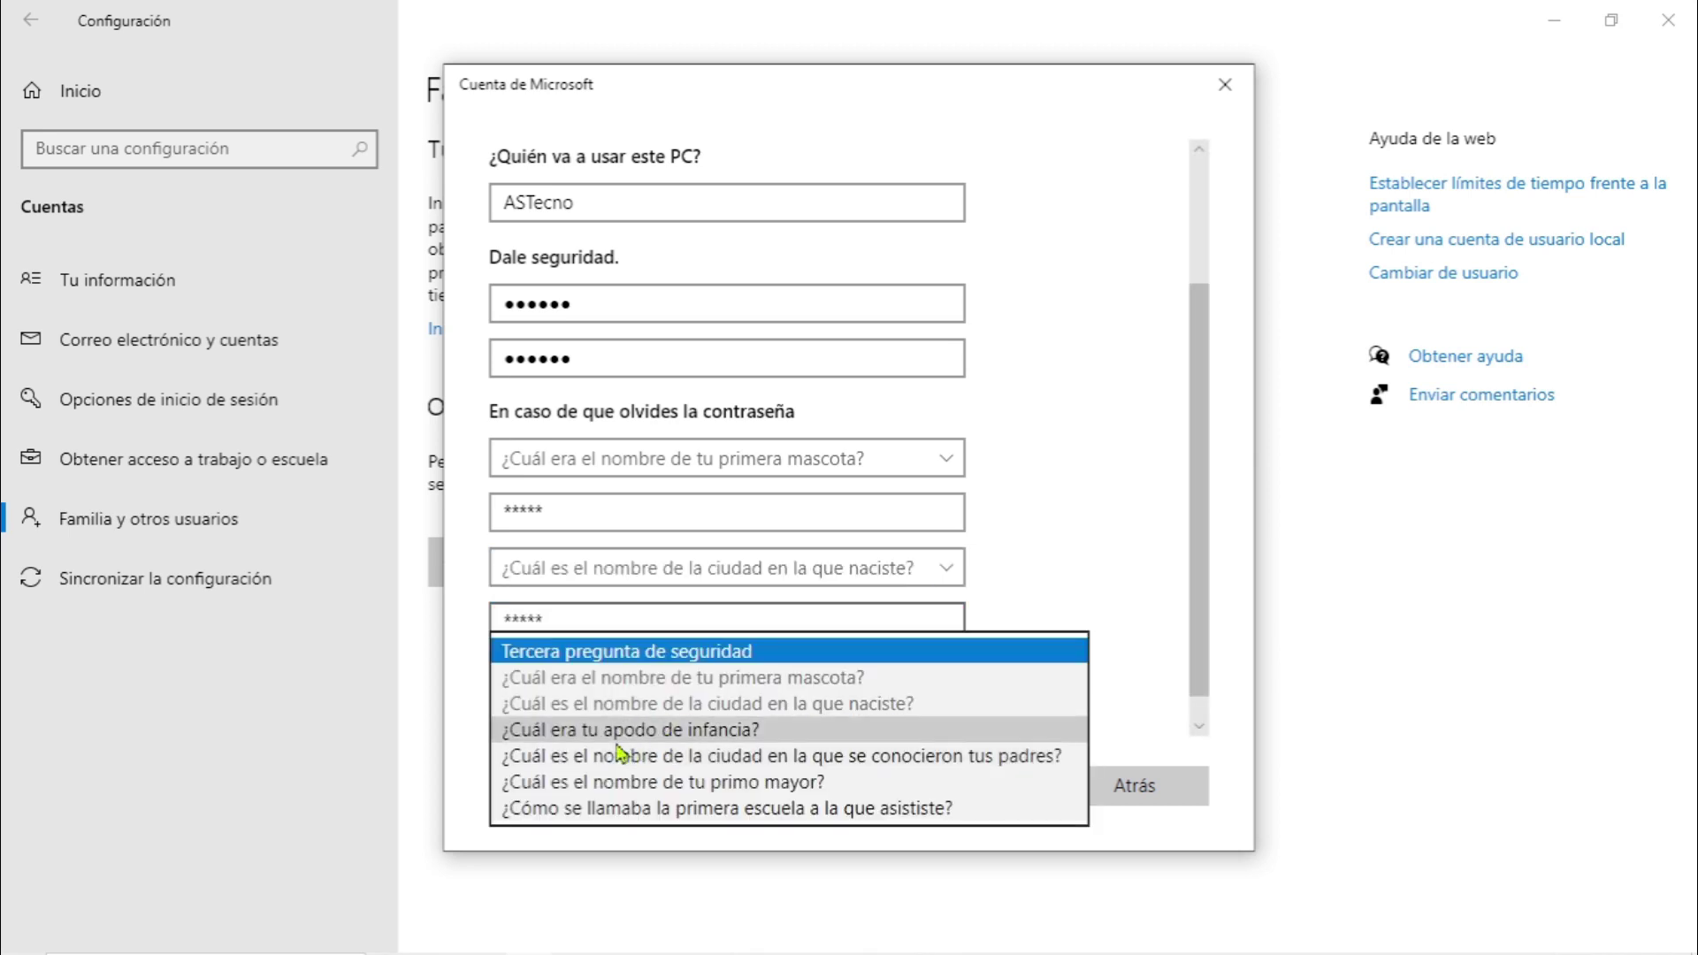
pyautogui.click(613, 730)
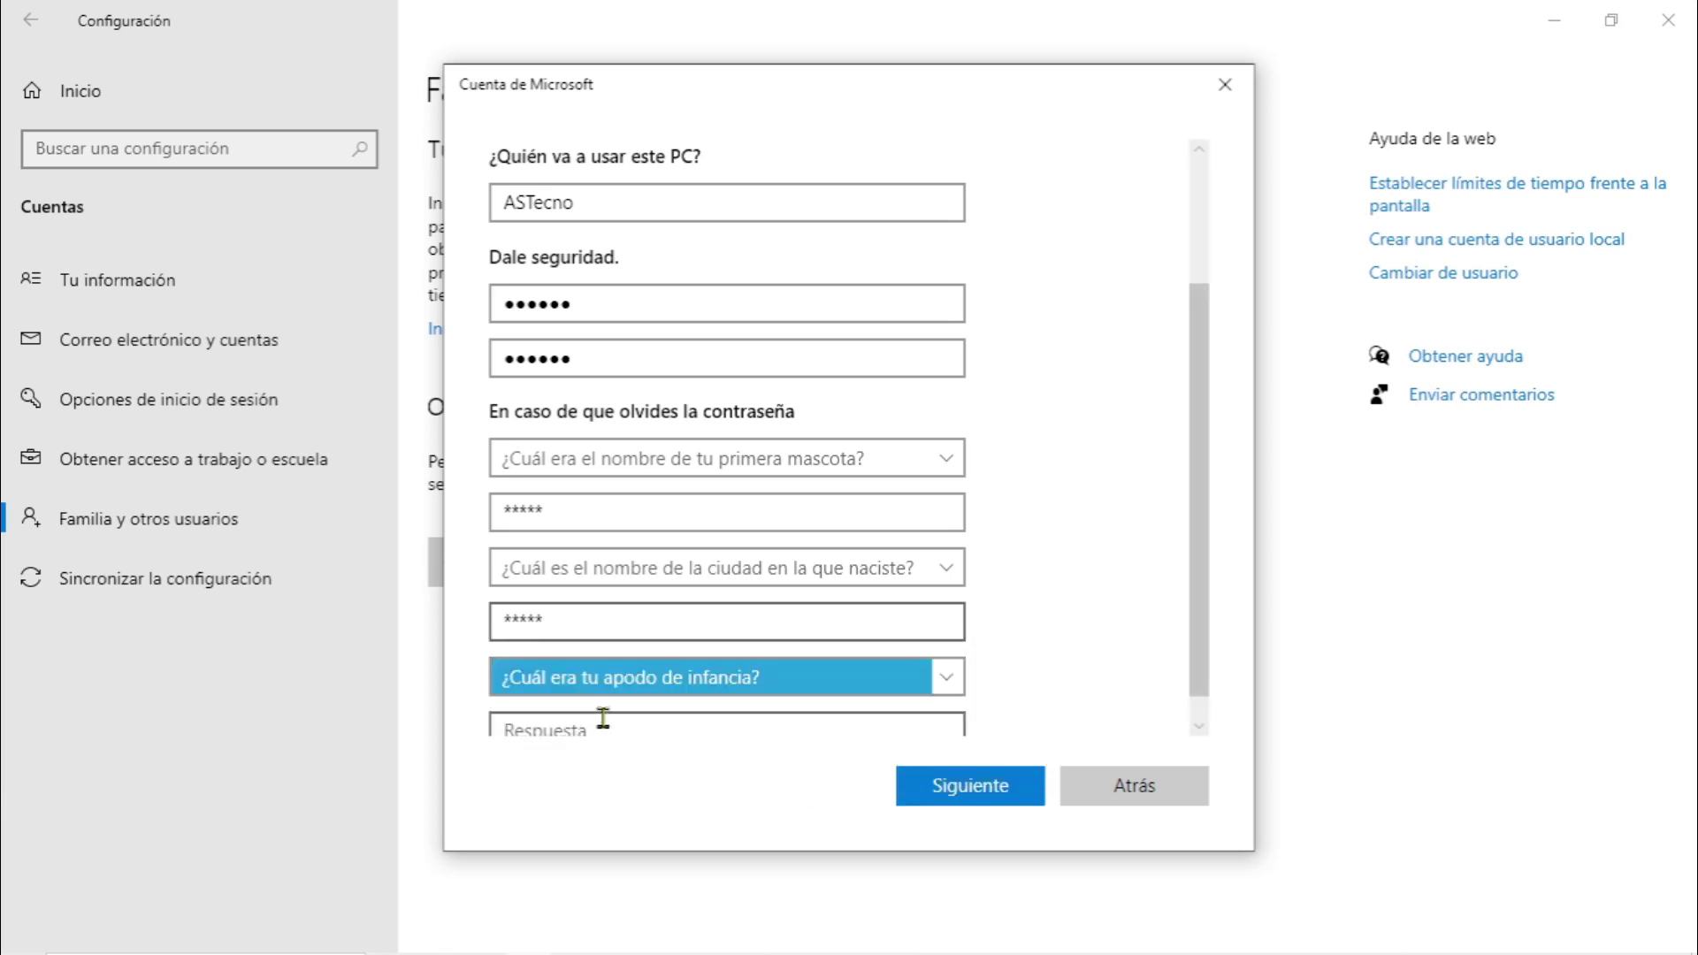
pyautogui.click(602, 718)
pyautogui.write('*****')
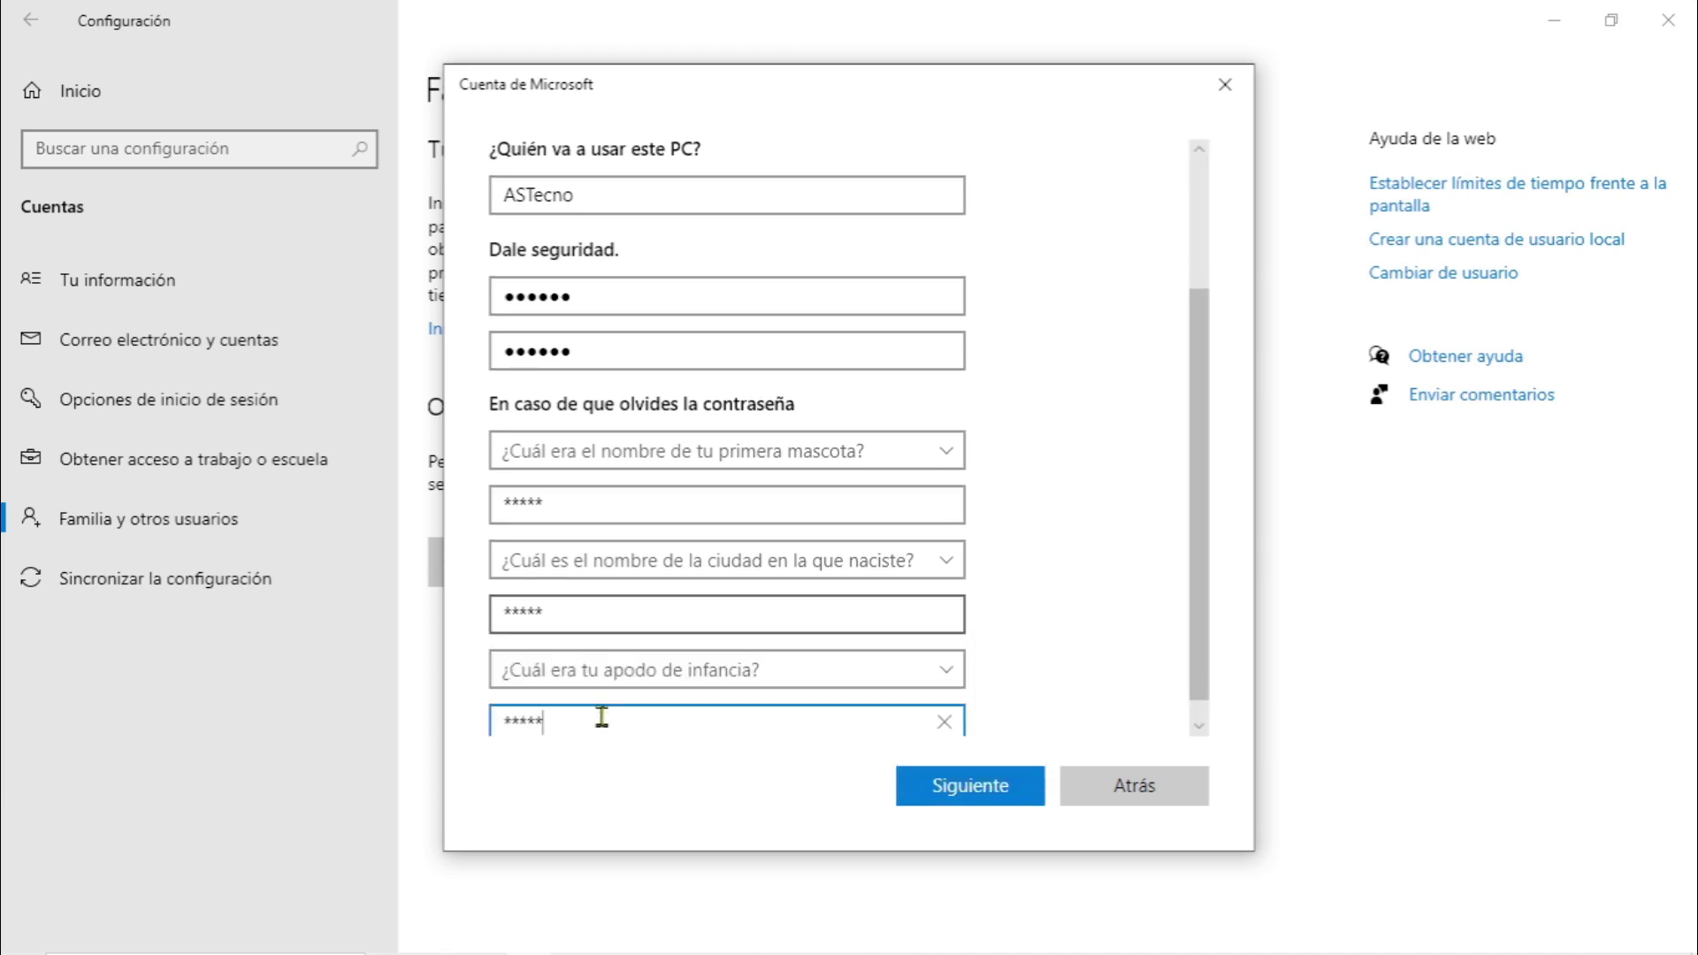
pyautogui.click(968, 787)
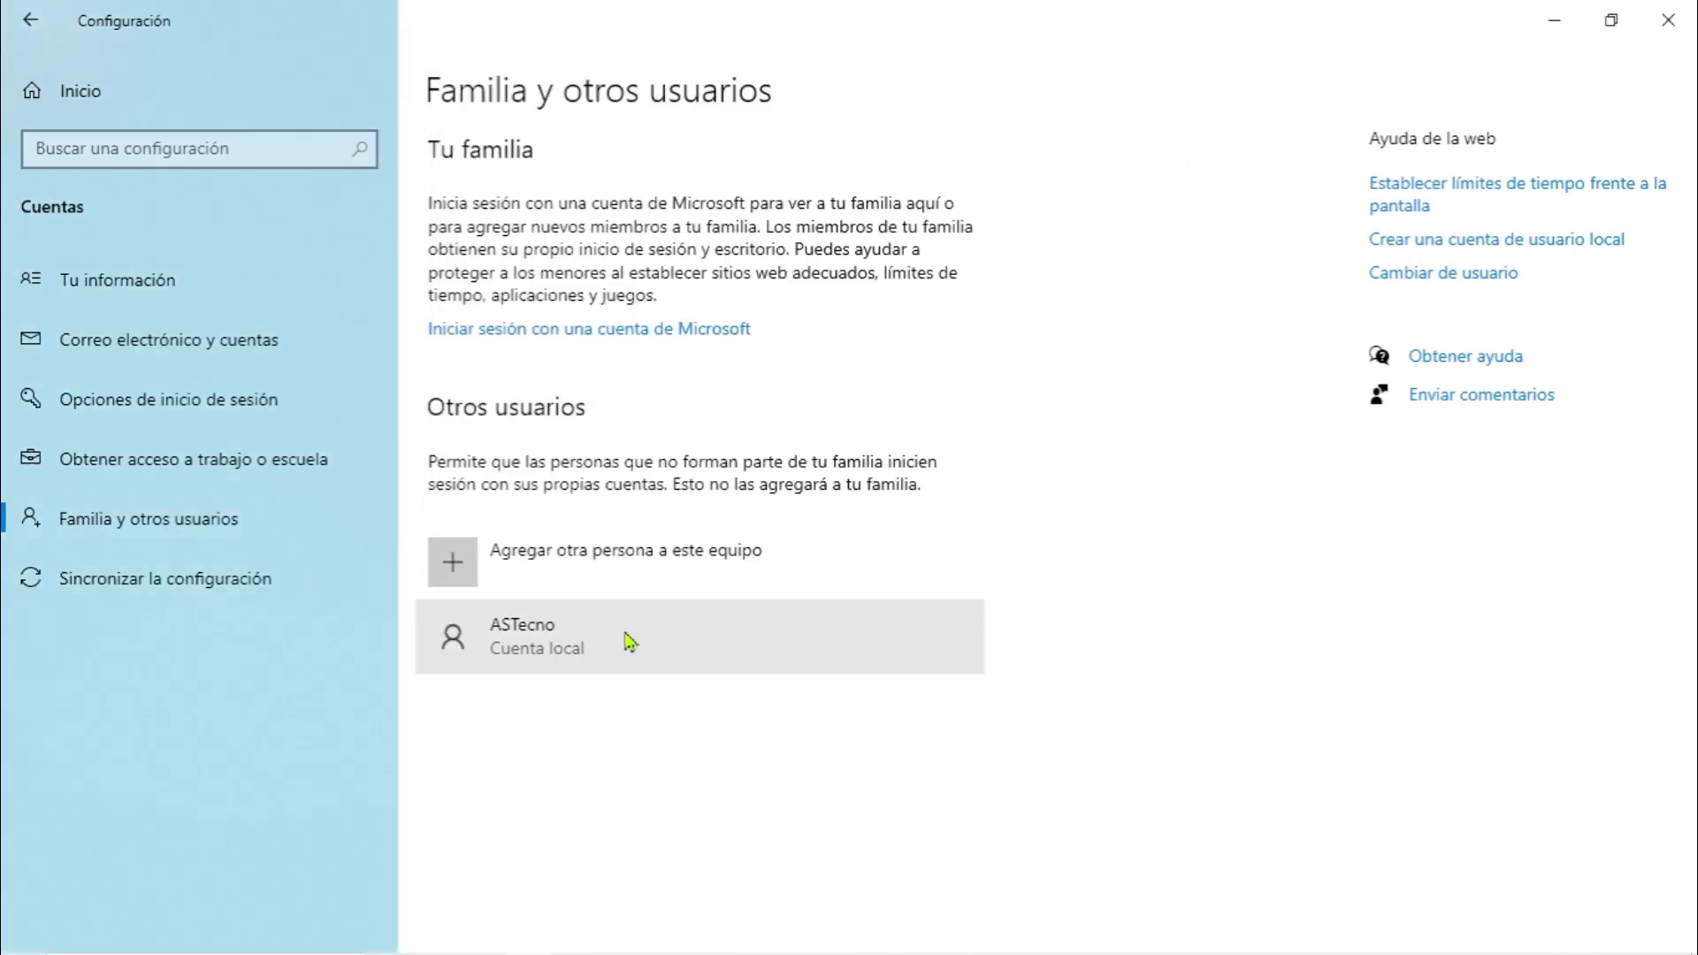
# Change the account type of the ASTecno local account to Administrador.
pyautogui.click(676, 653)
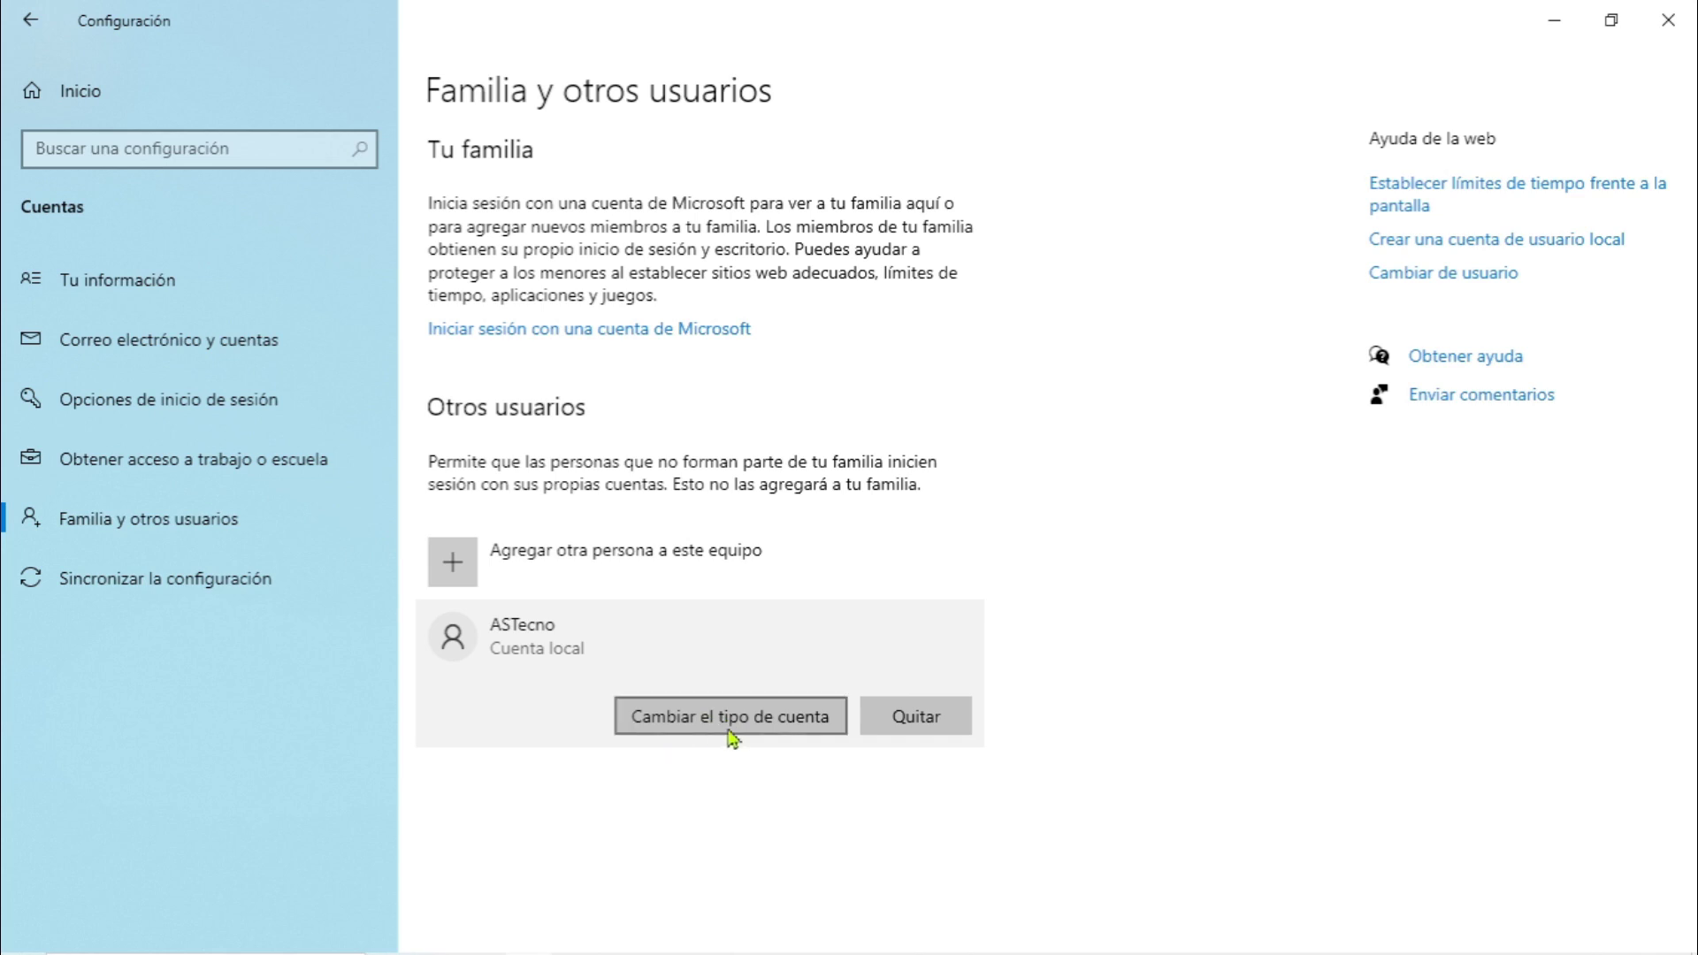
pyautogui.click(732, 731)
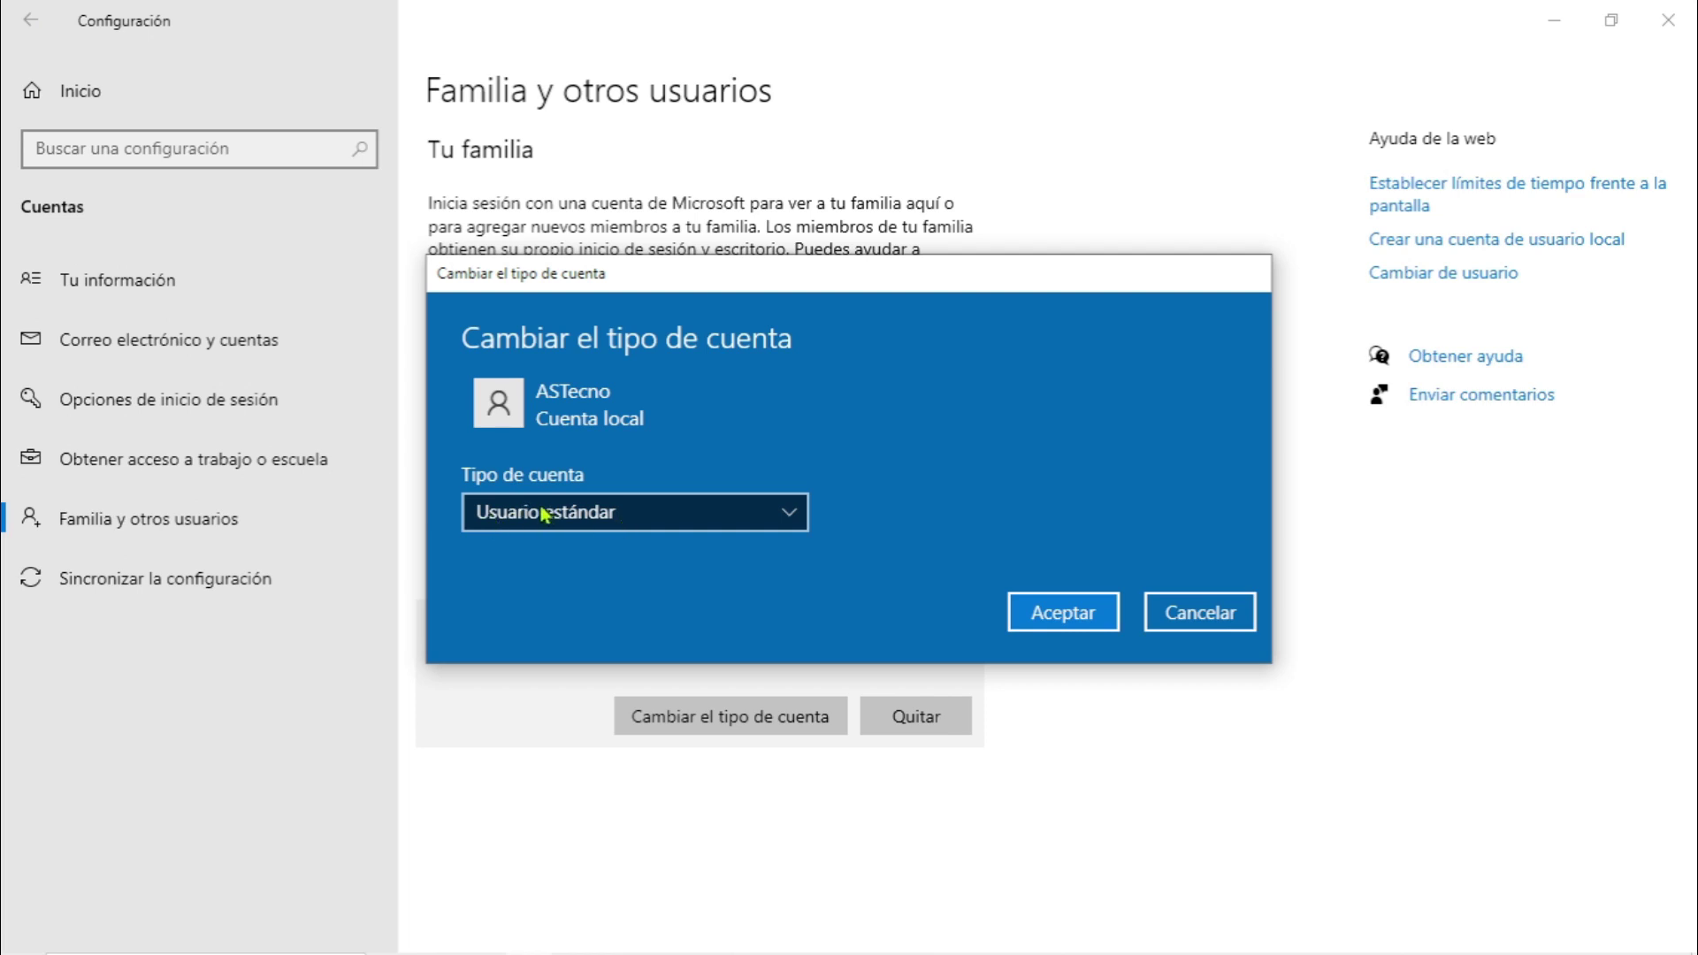
pyautogui.click(796, 517)
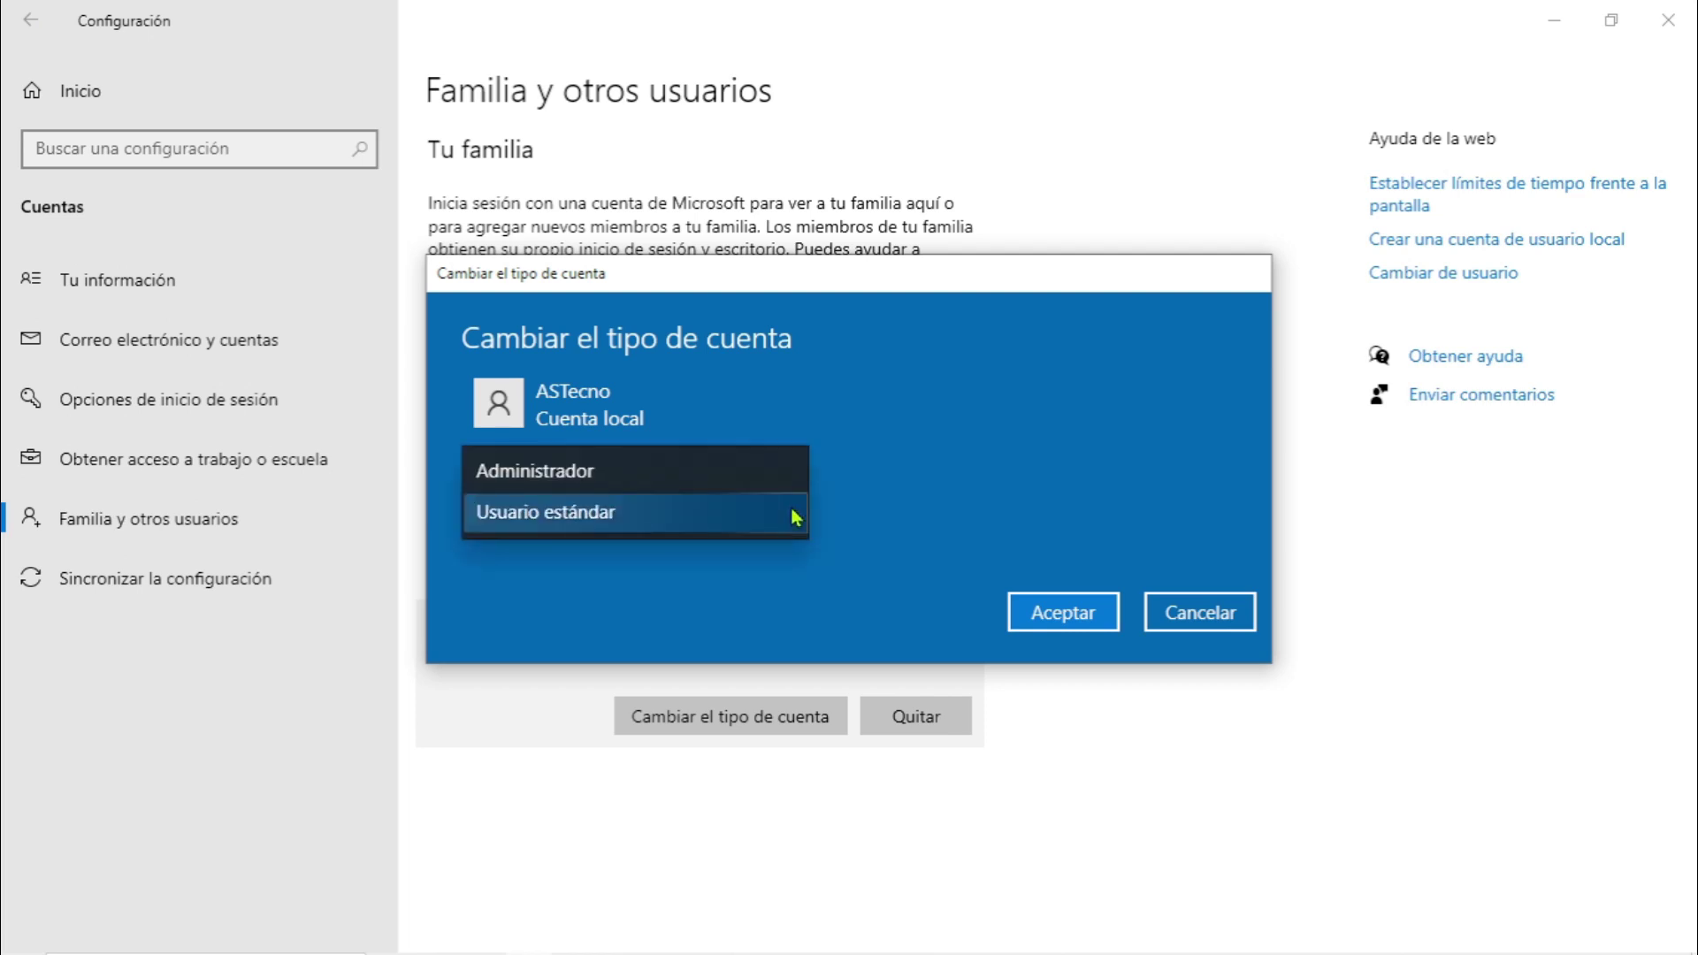
pyautogui.click(537, 476)
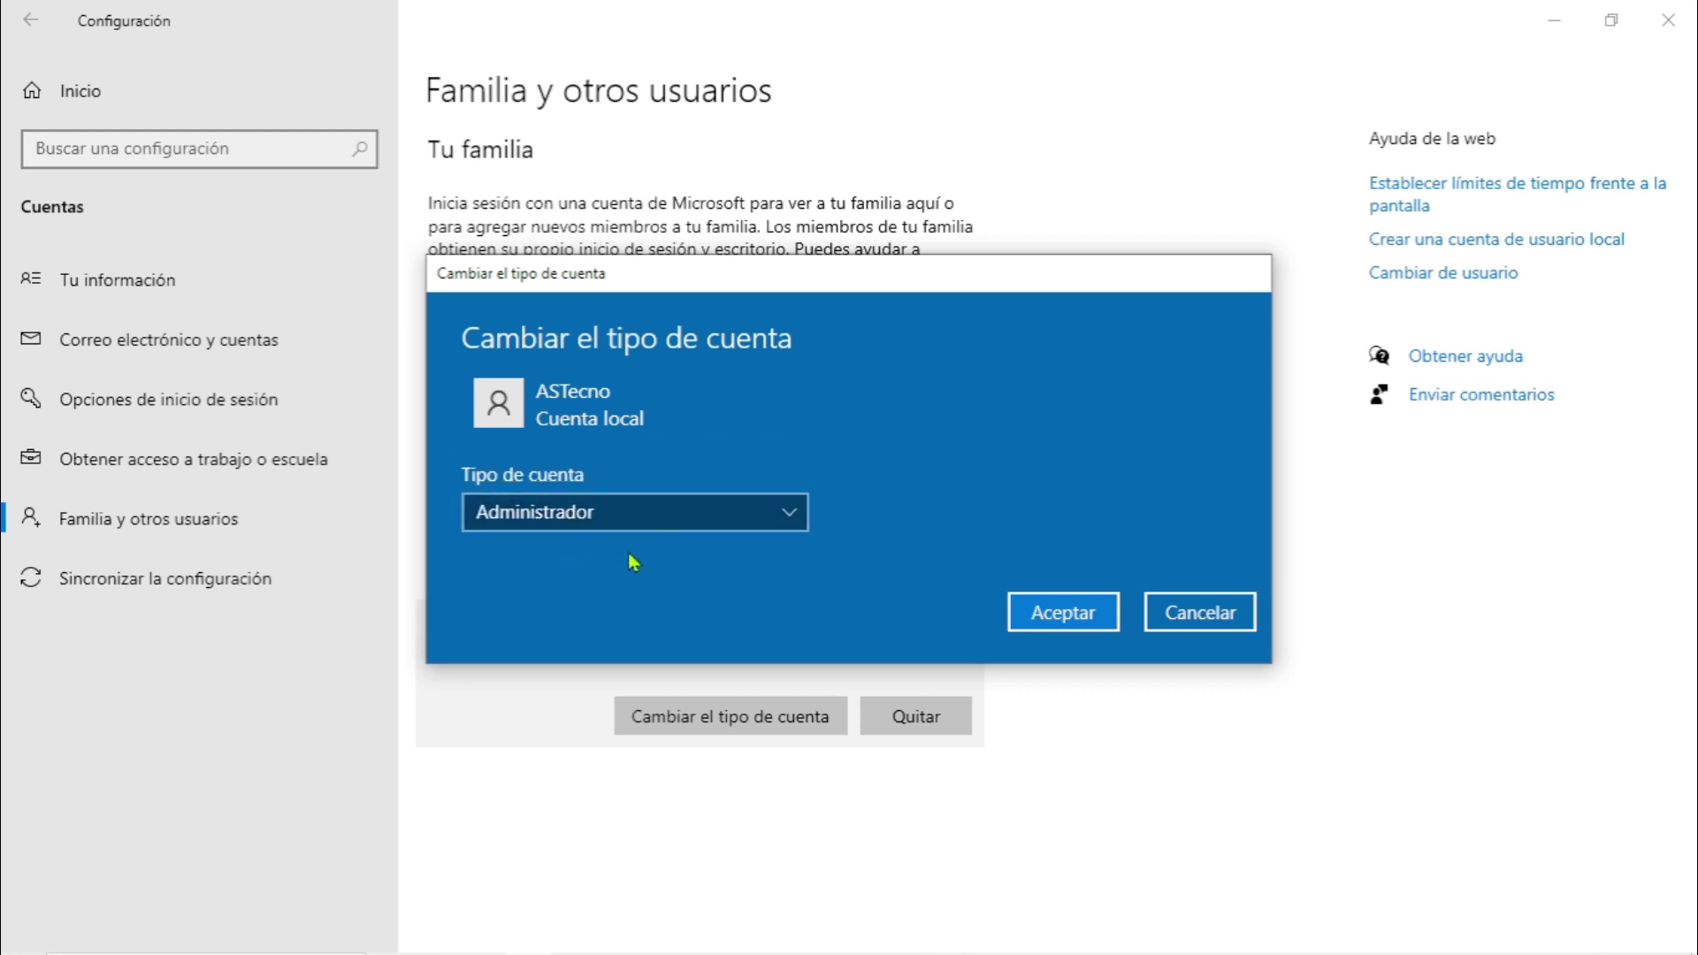
pyautogui.click(1069, 622)
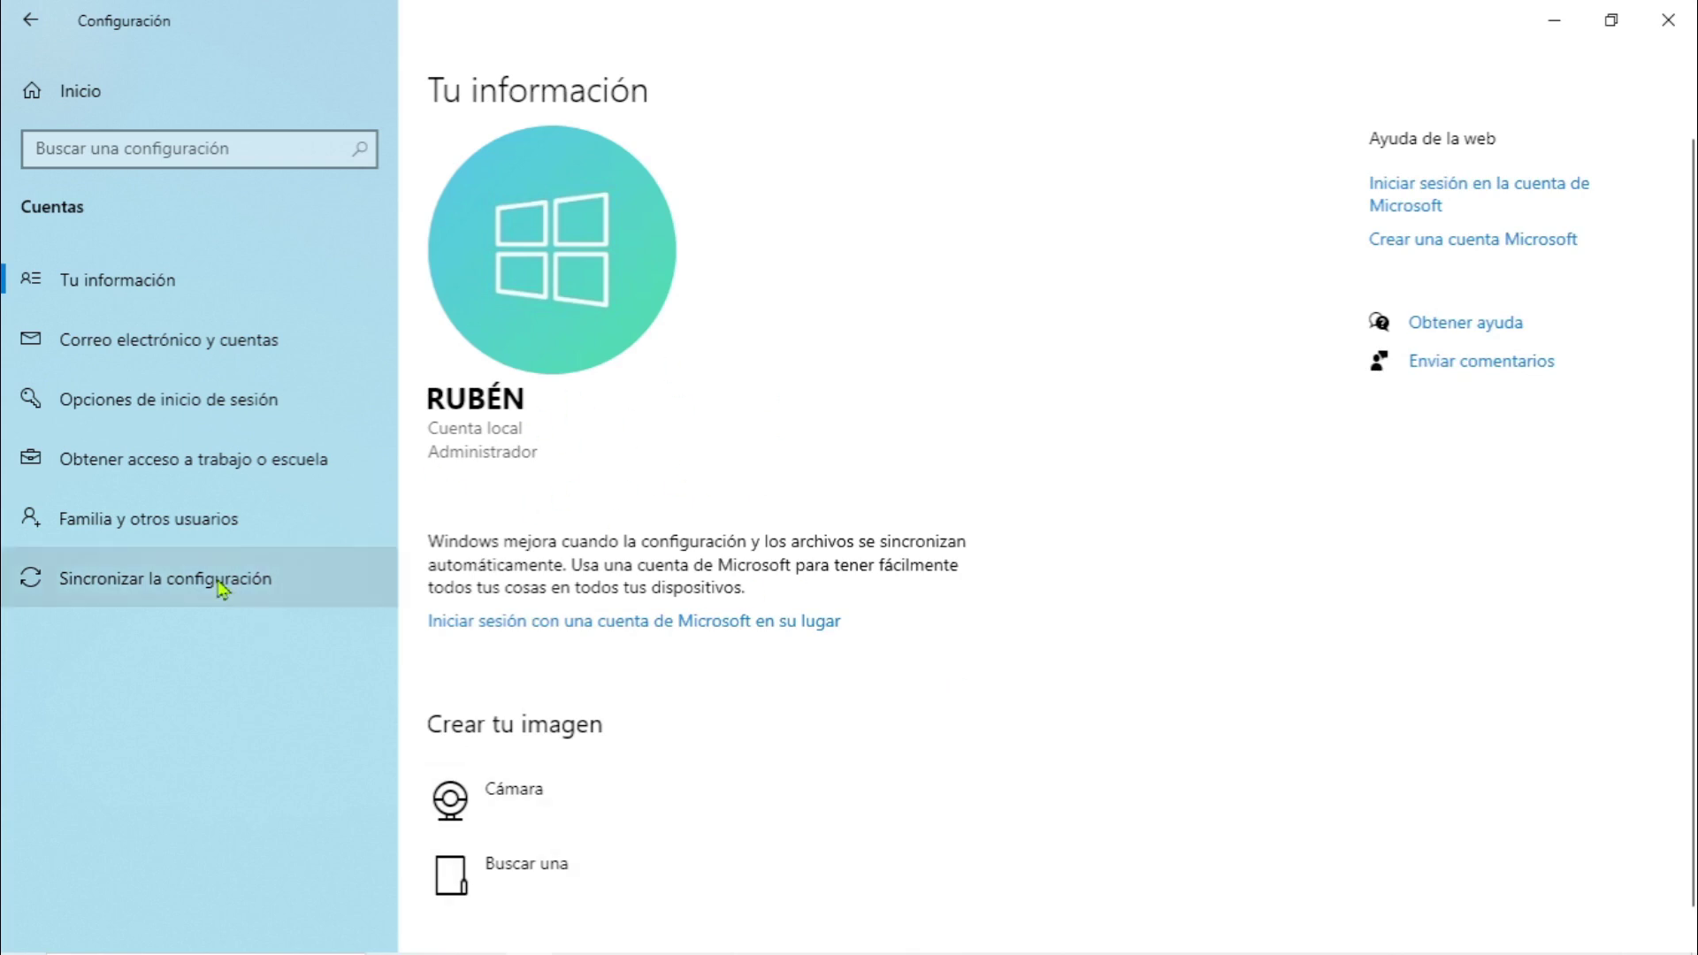
# Close the settings window and sign out of the current Windows account.
pyautogui.click(1691, 11)
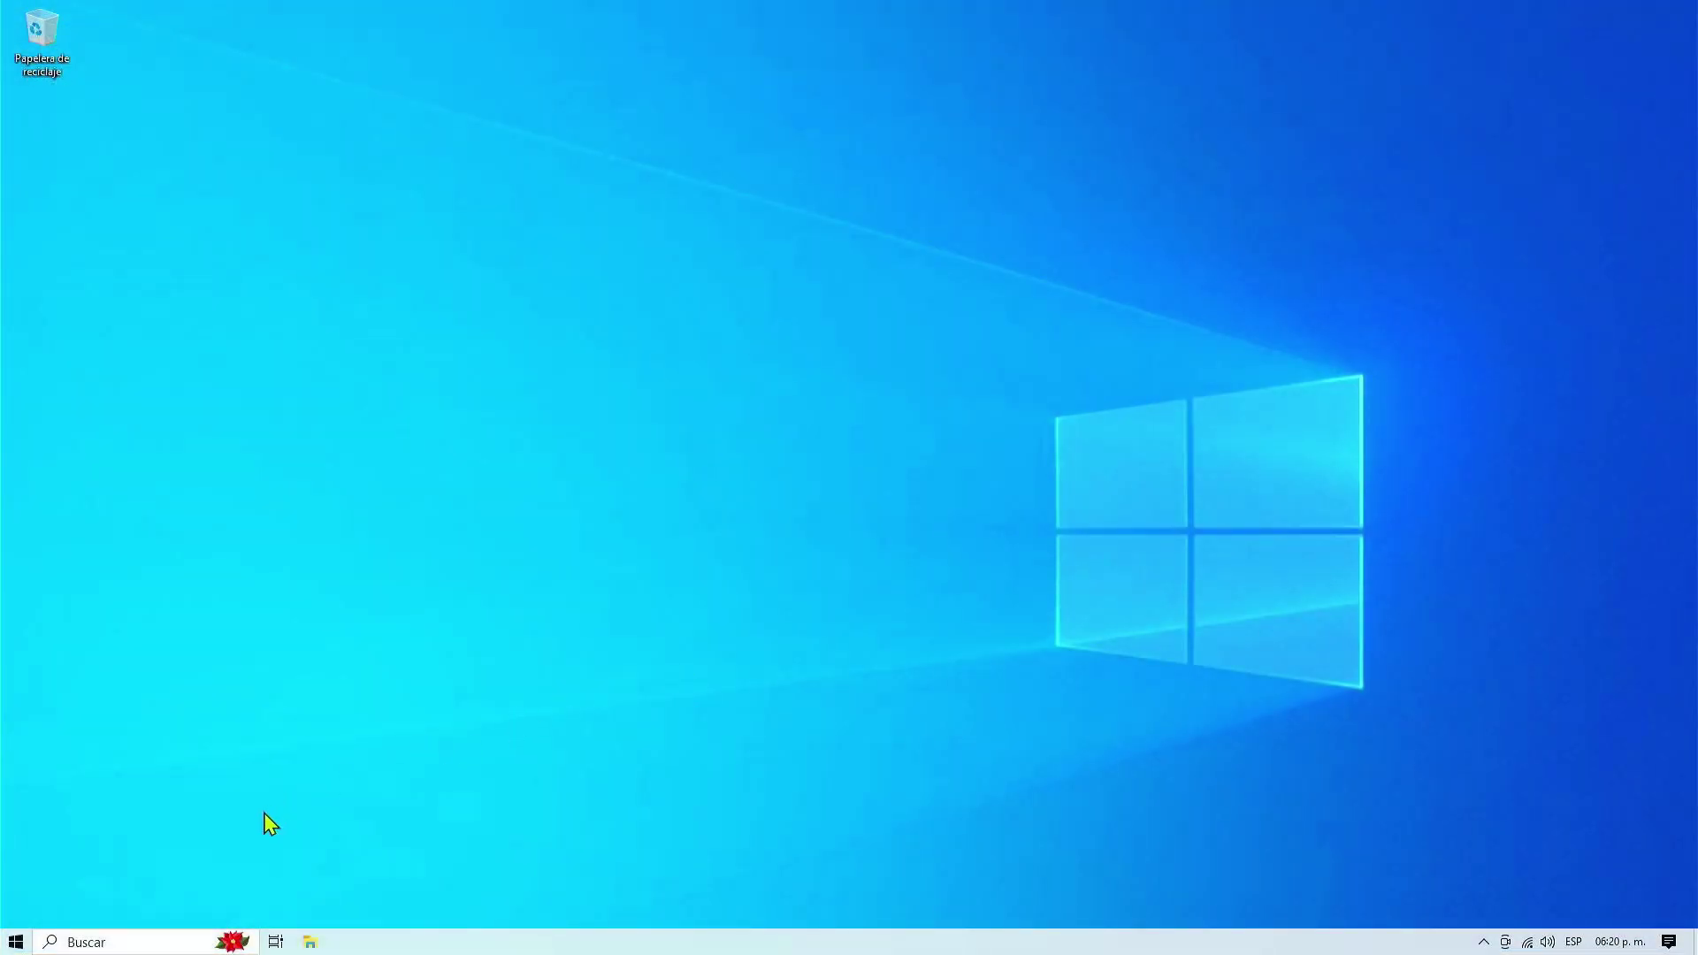
pyautogui.click(18, 943)
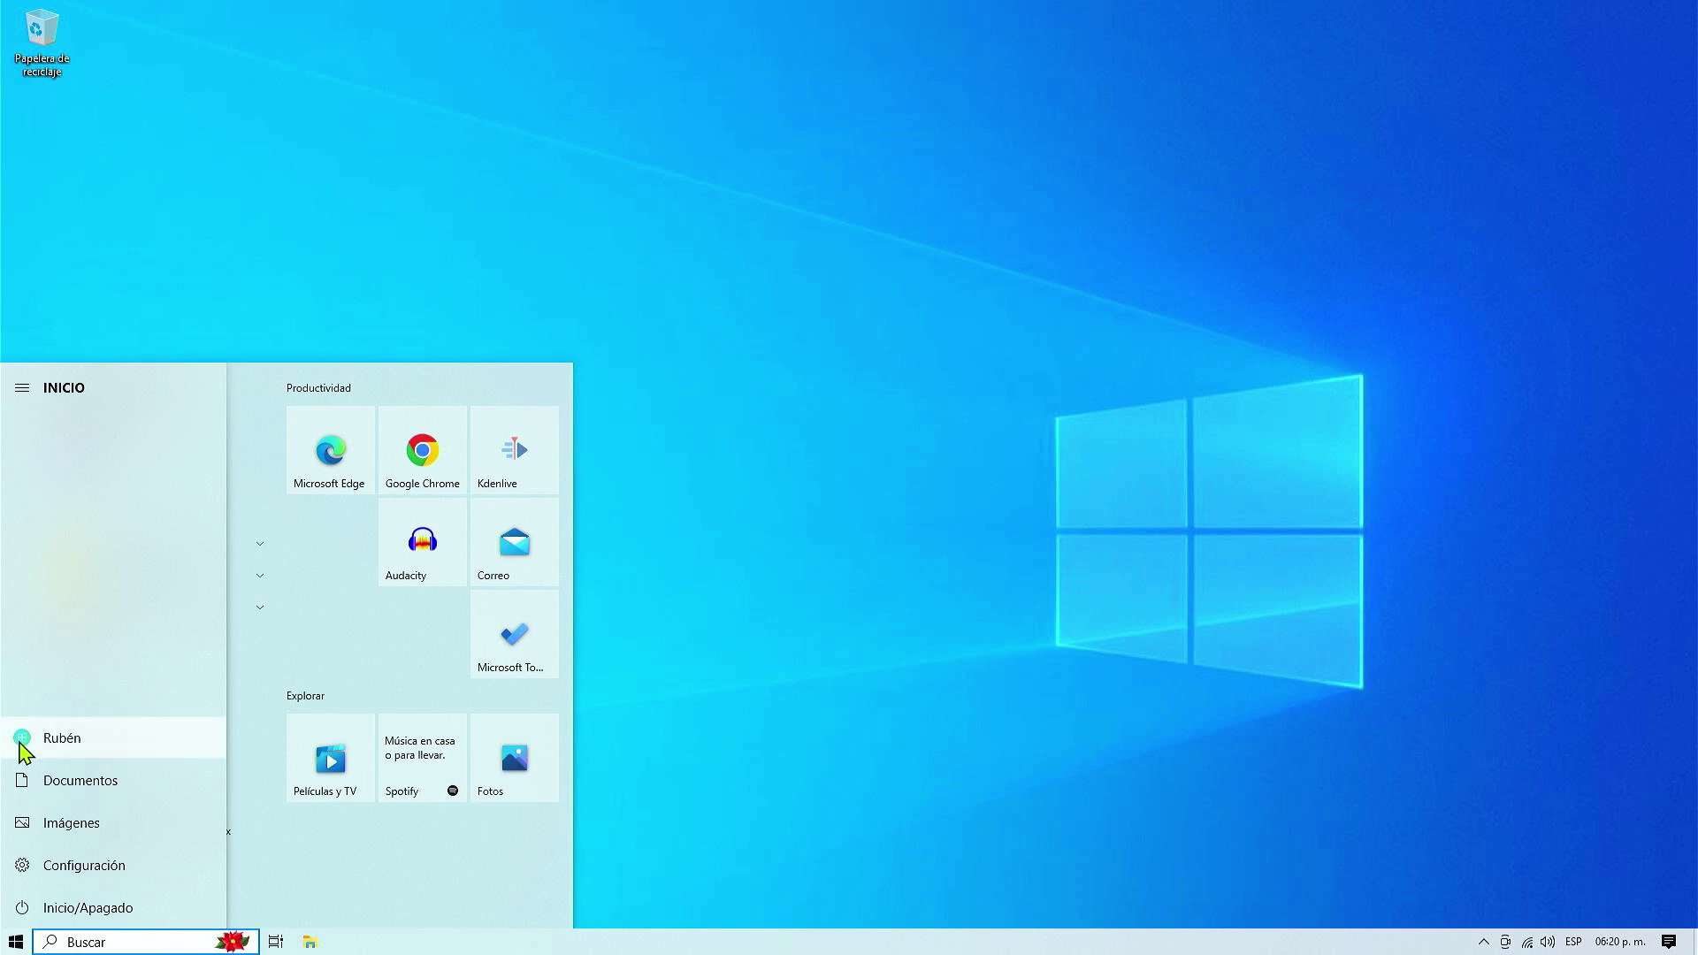
pyautogui.click(24, 750)
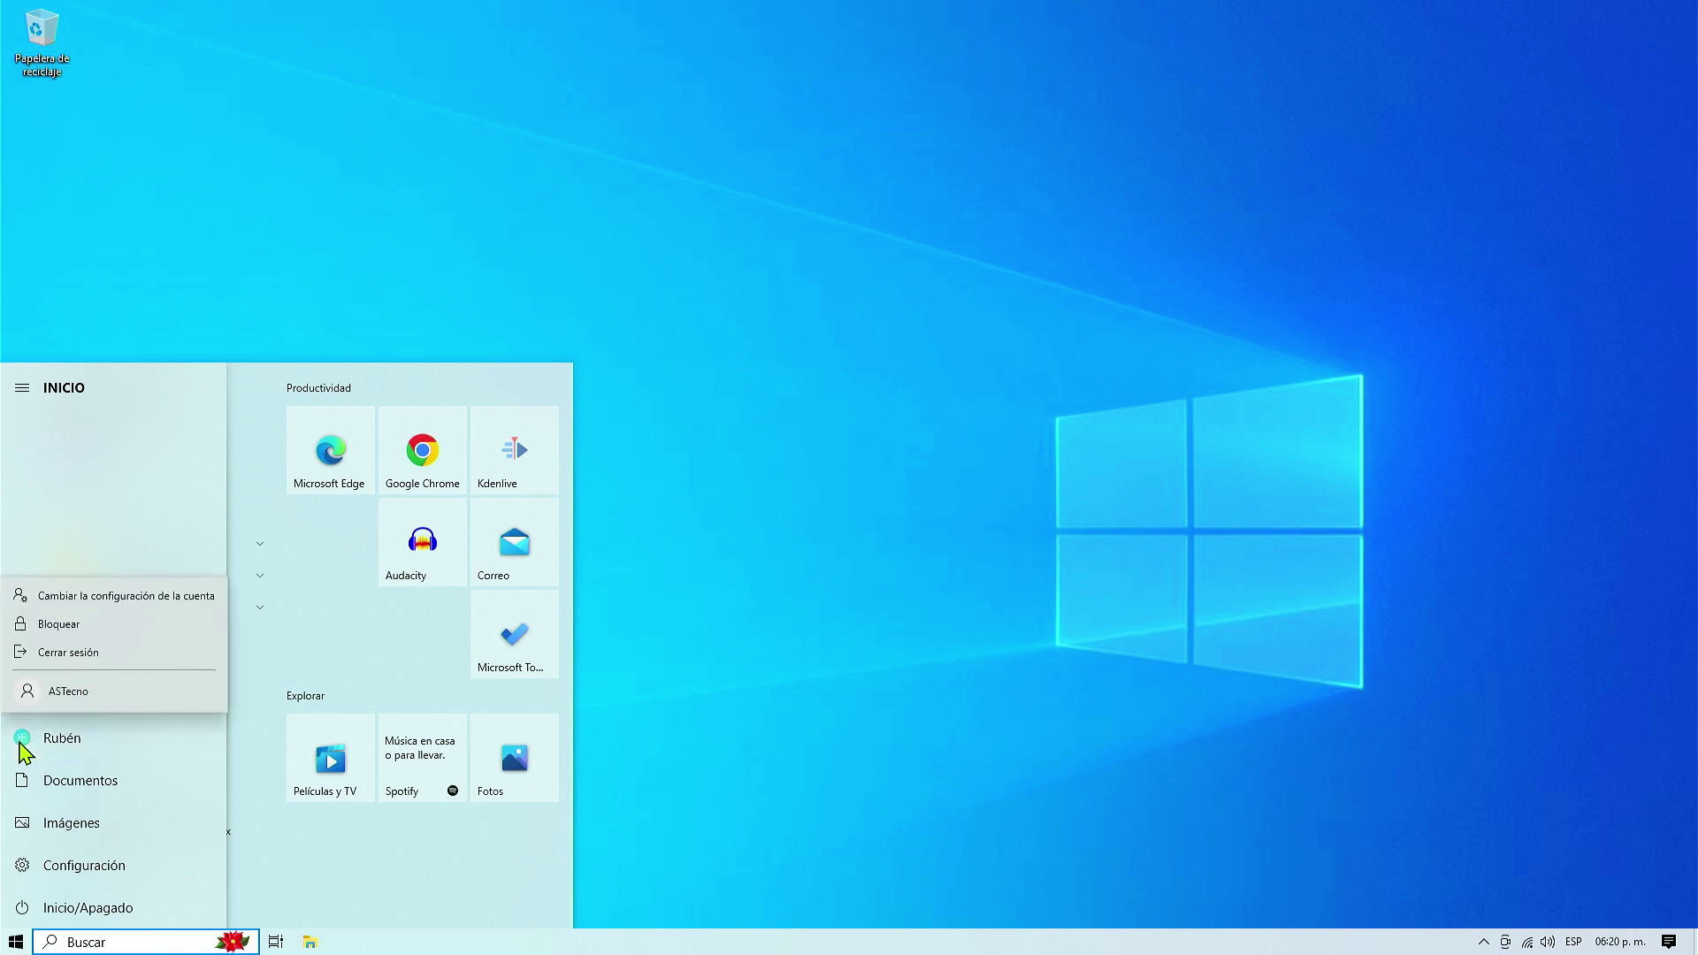
pyautogui.click(54, 654)
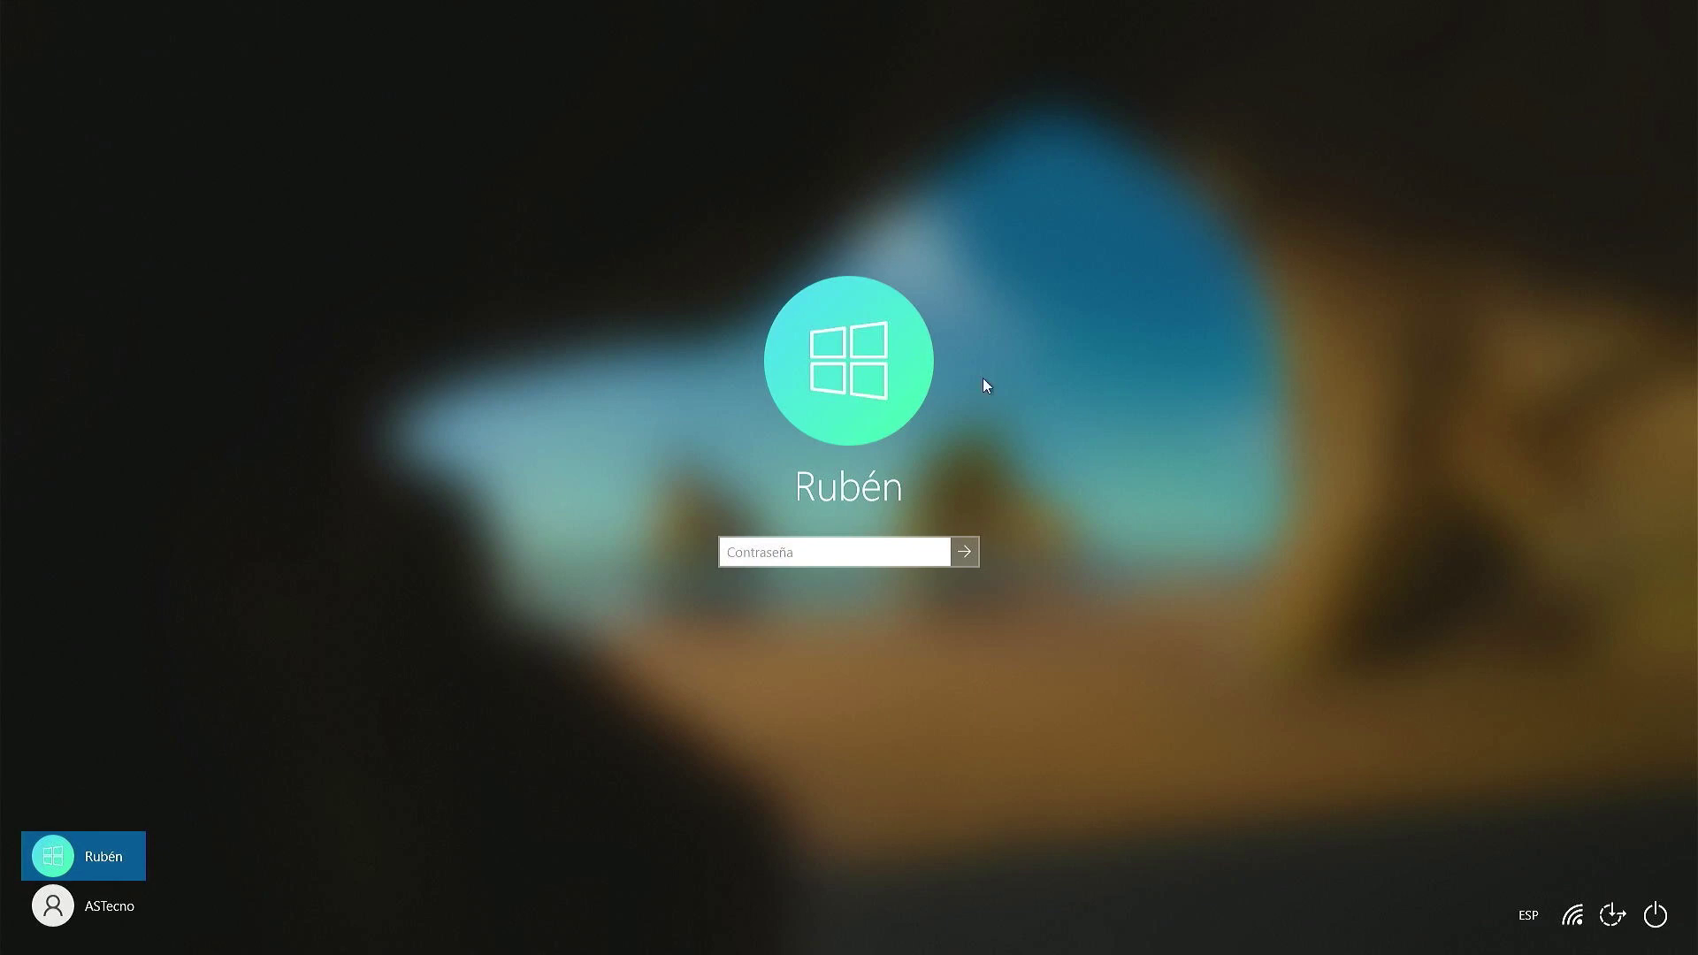
# Sign in to Windows as ASTecno with the account password.
pyautogui.click(89, 915)
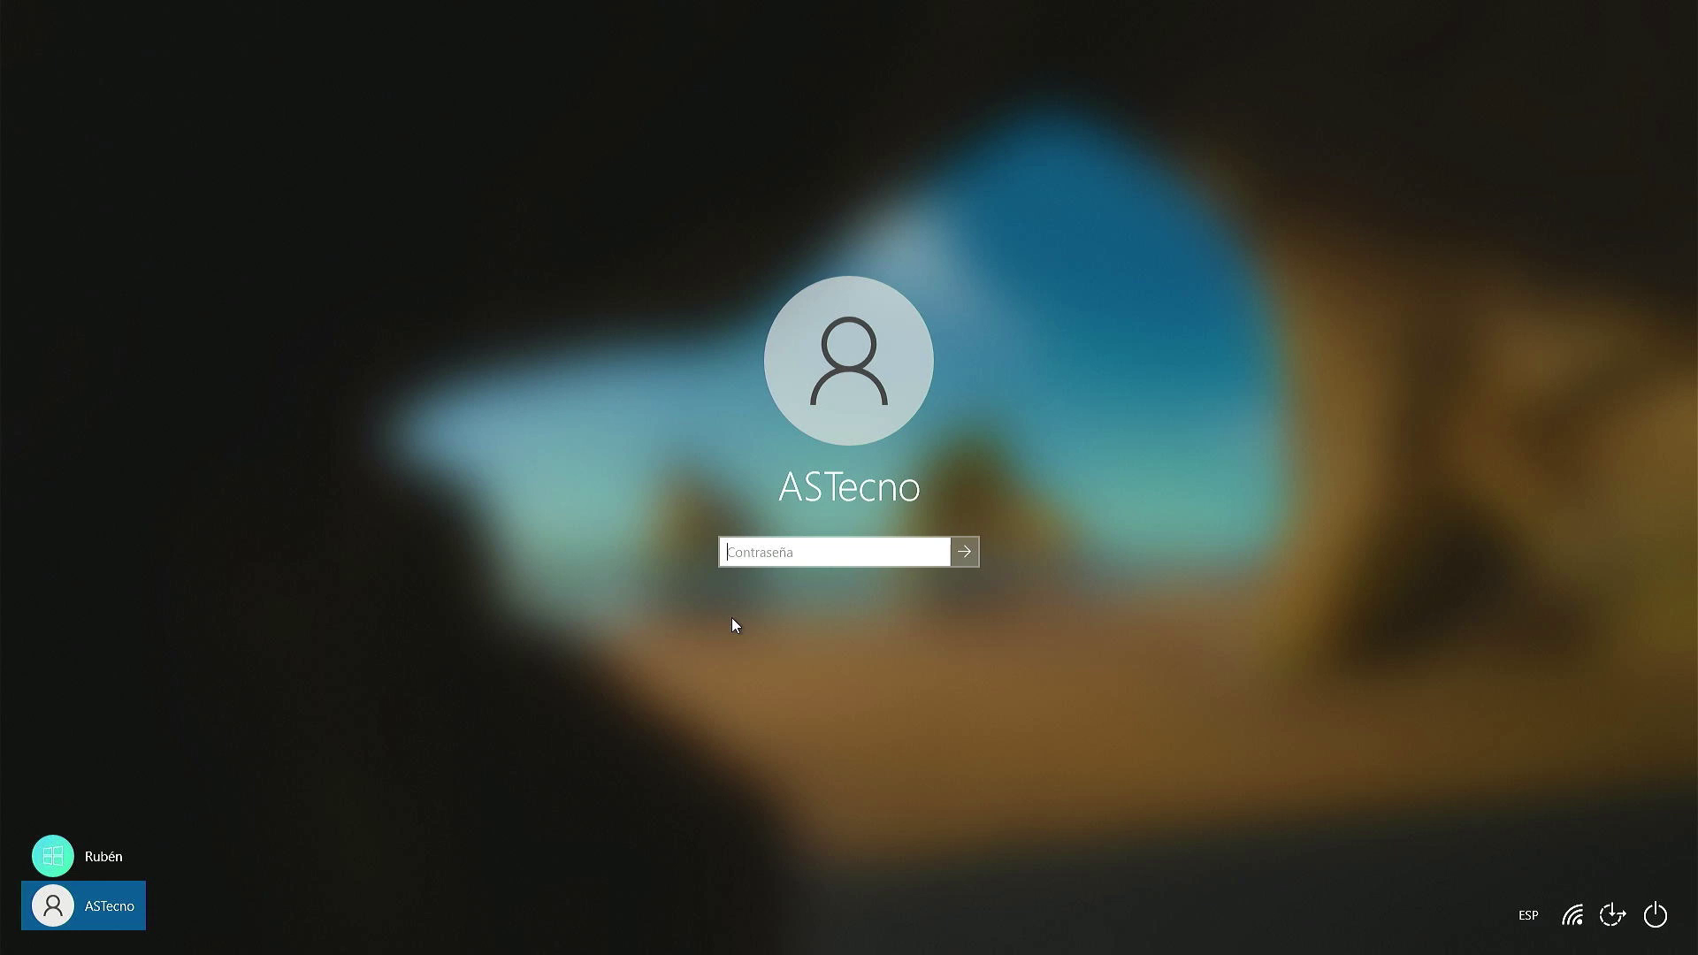
pyautogui.write('••••••')
pyautogui.press('Return')
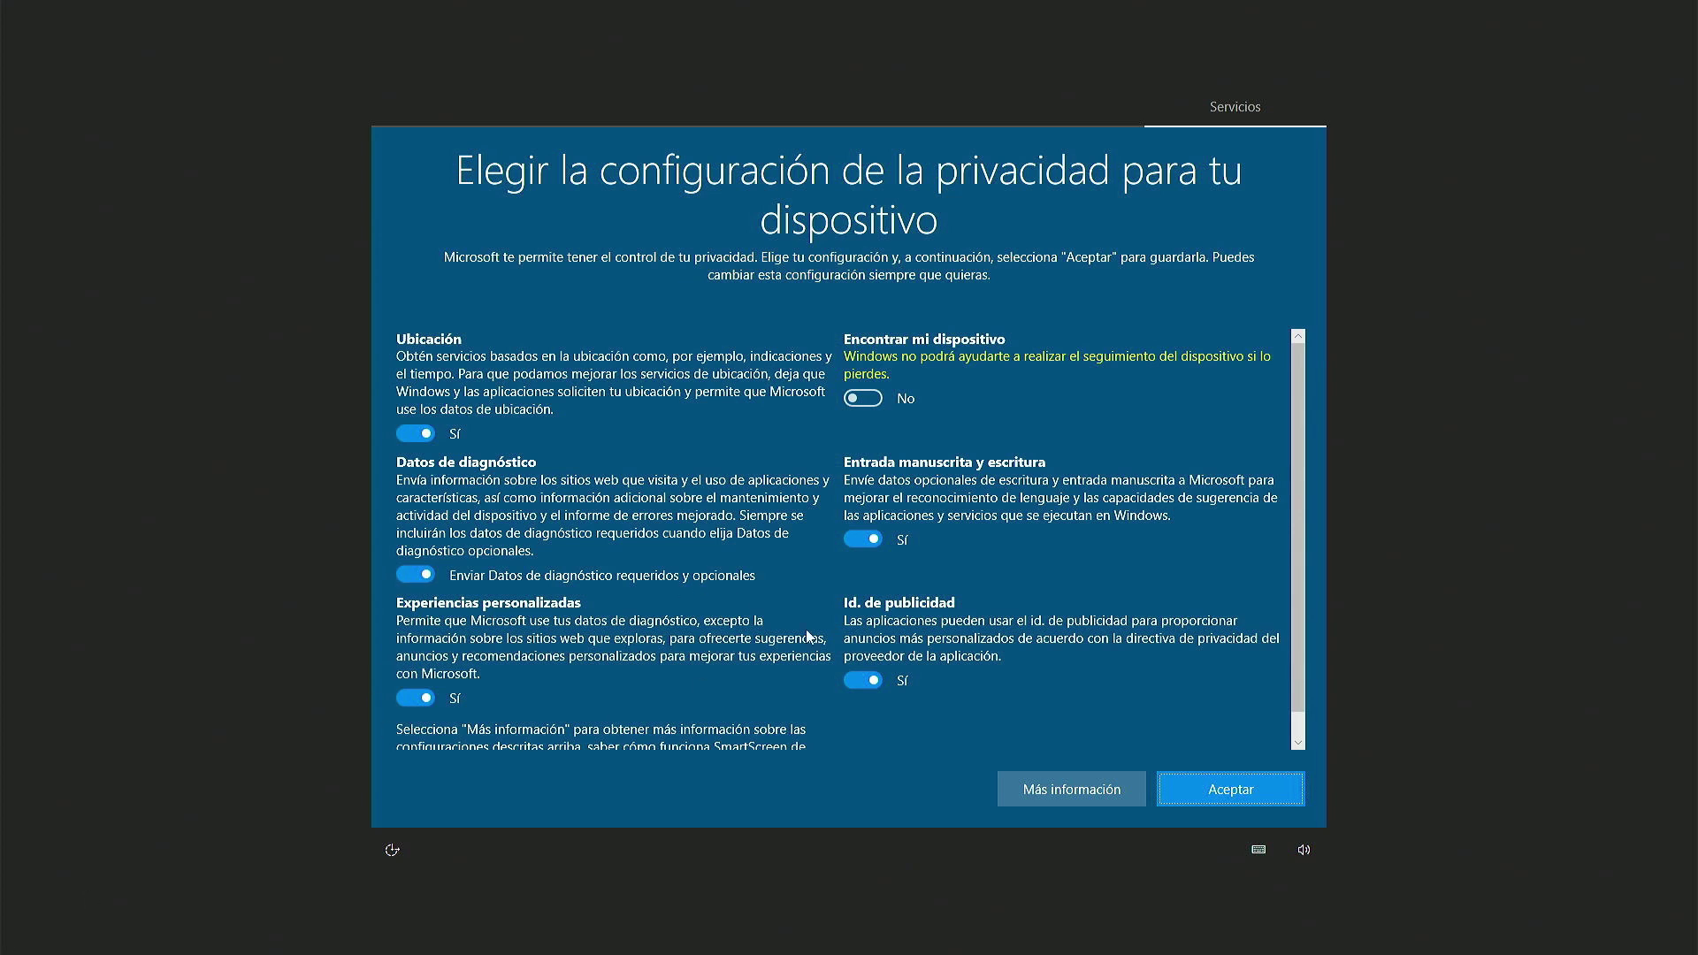
# Accept the default device privacy settings, review the ASTecno account's information in Windows settings and close the window.
pyautogui.click(1217, 799)
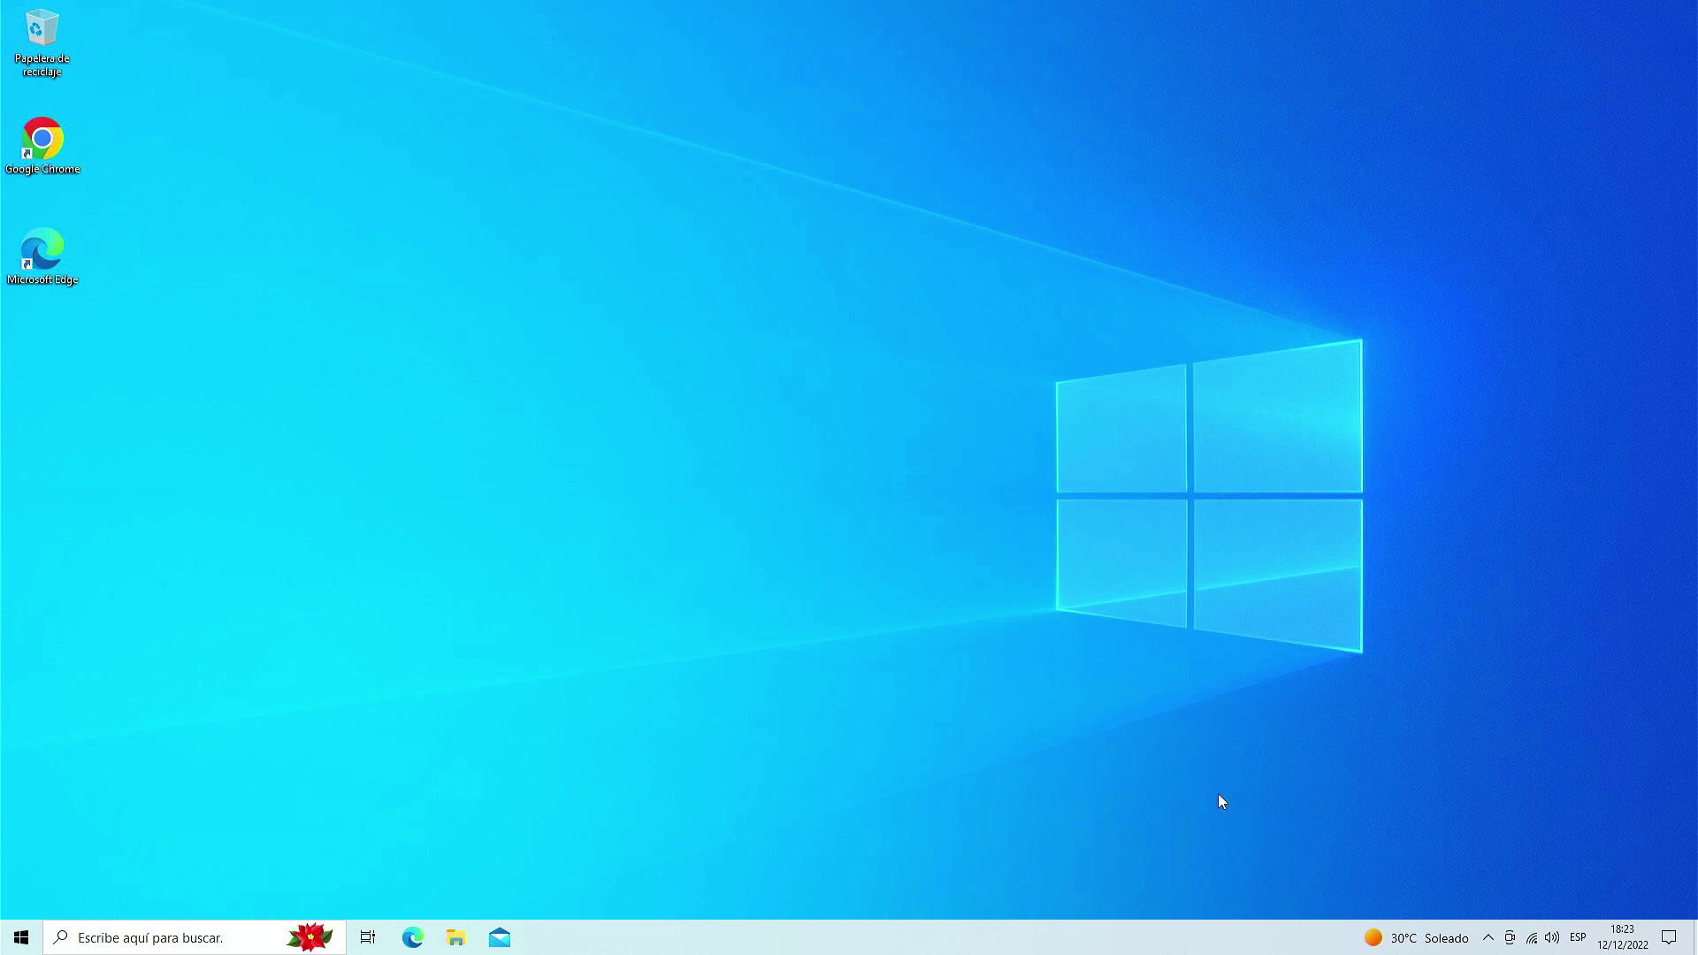
pyautogui.click(17, 940)
pyautogui.moveTo(31, 733)
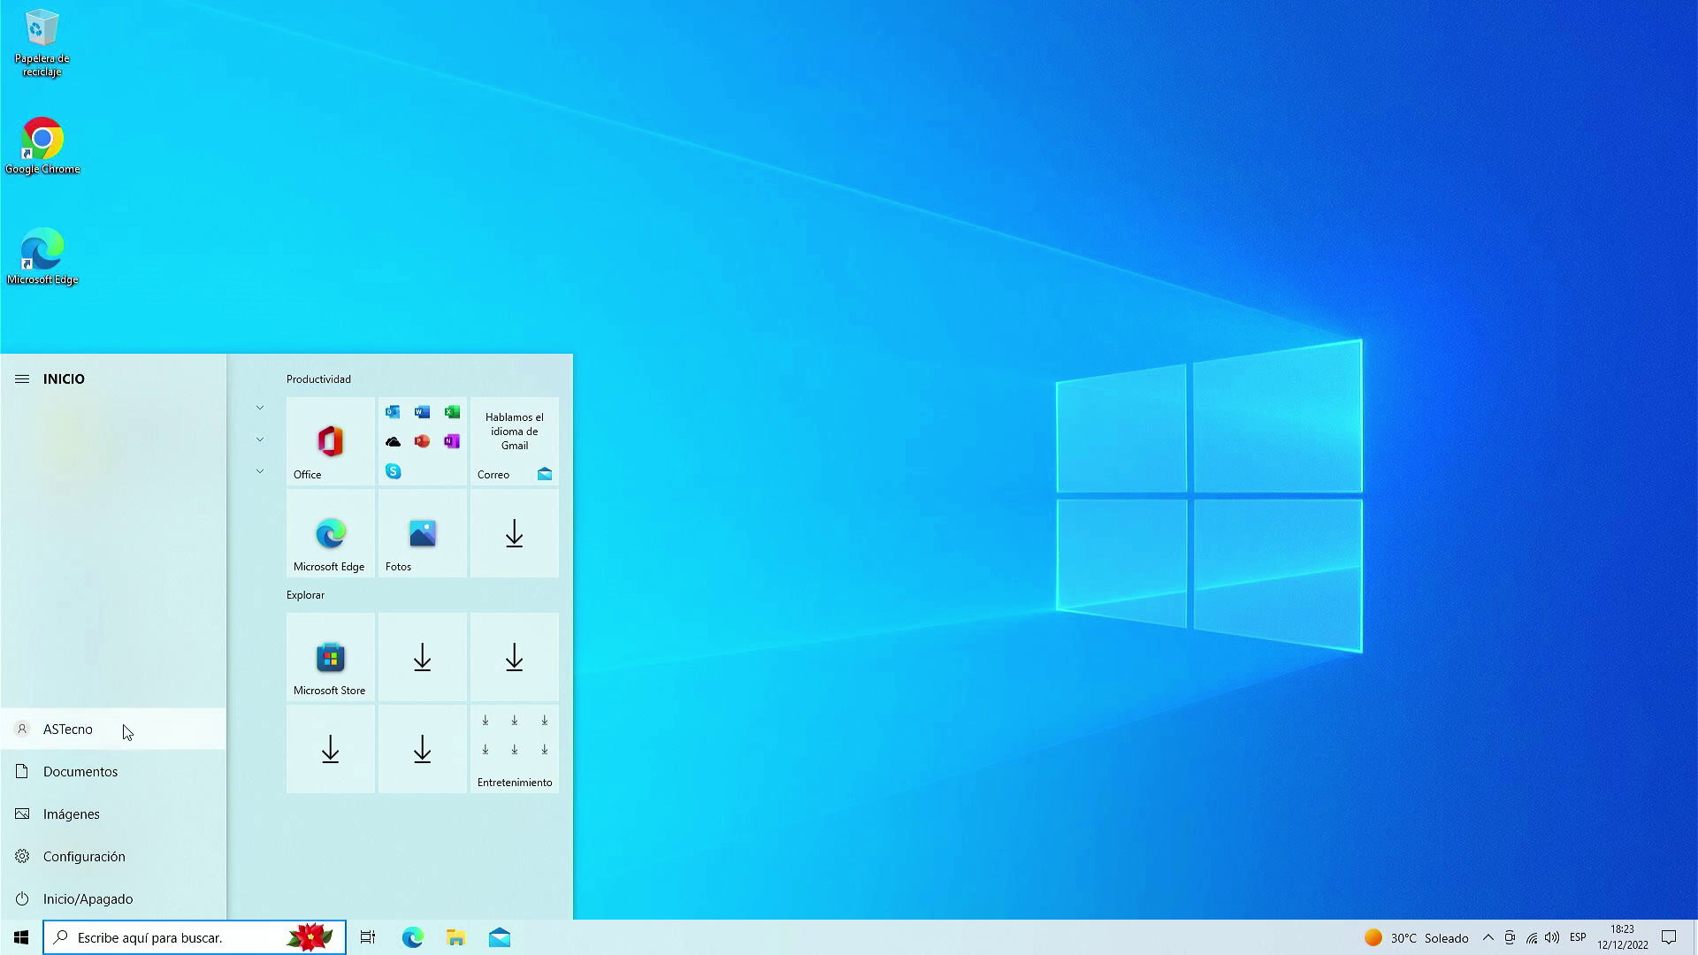
pyautogui.click(79, 858)
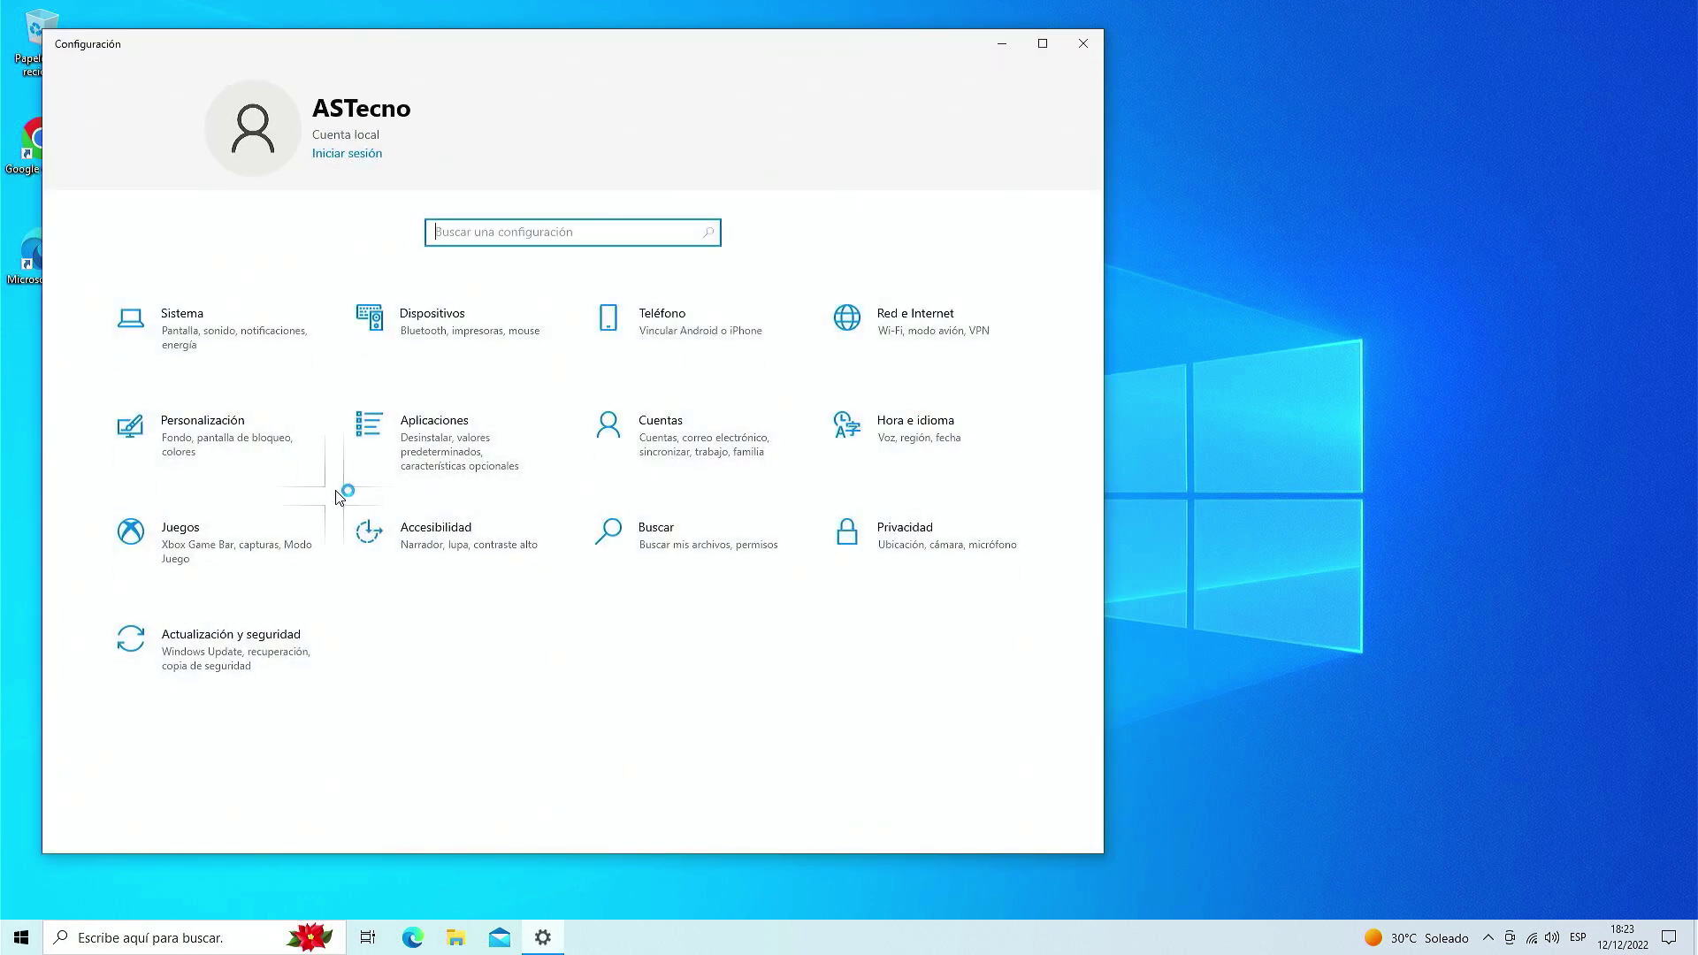
pyautogui.click(688, 417)
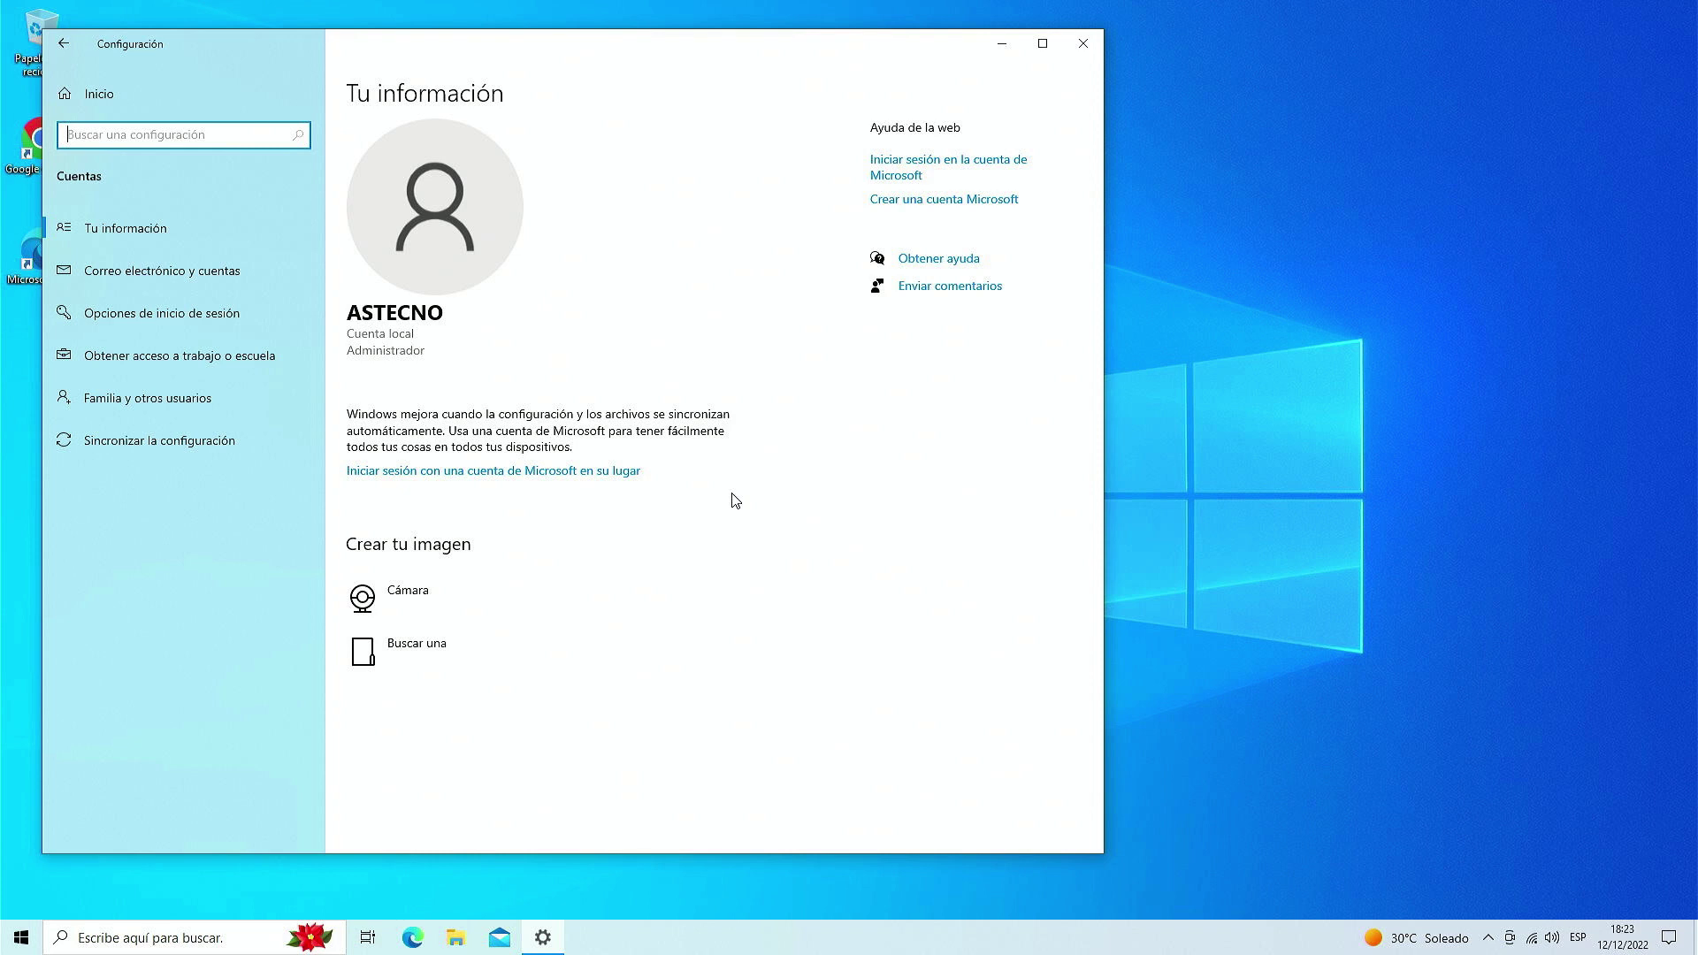
pyautogui.click(1093, 39)
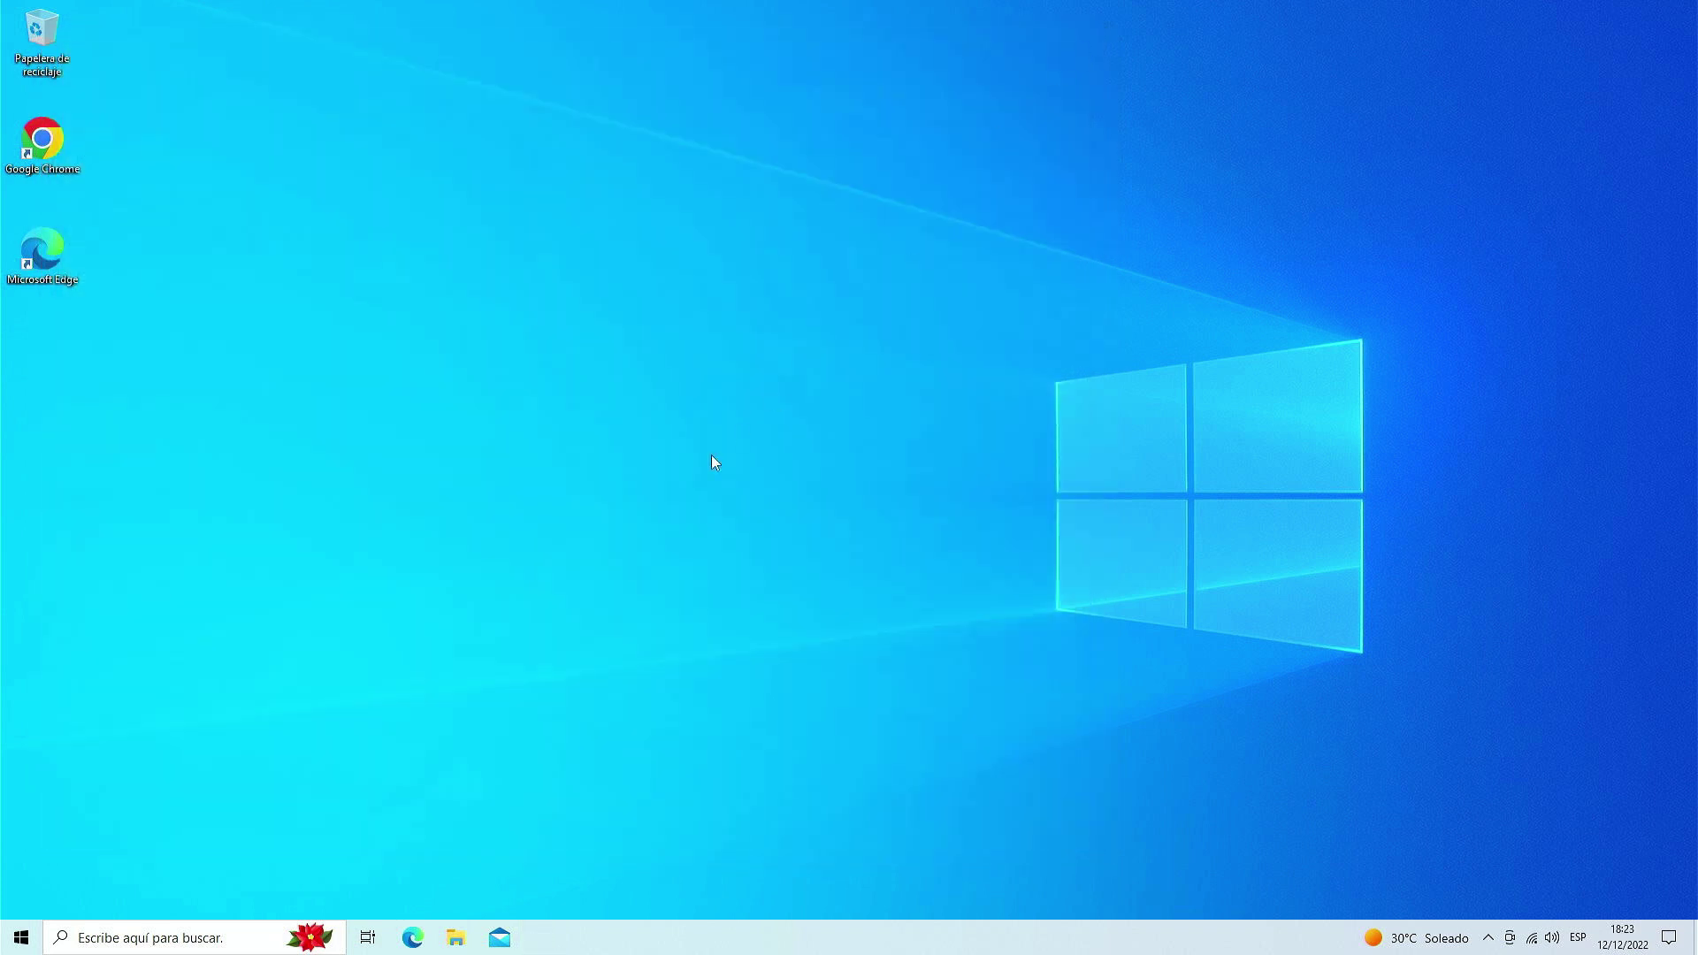
# Open user account management for ASTecno from the user list in the detailed Task Manager view.
pyautogui.rightClick(21, 942)
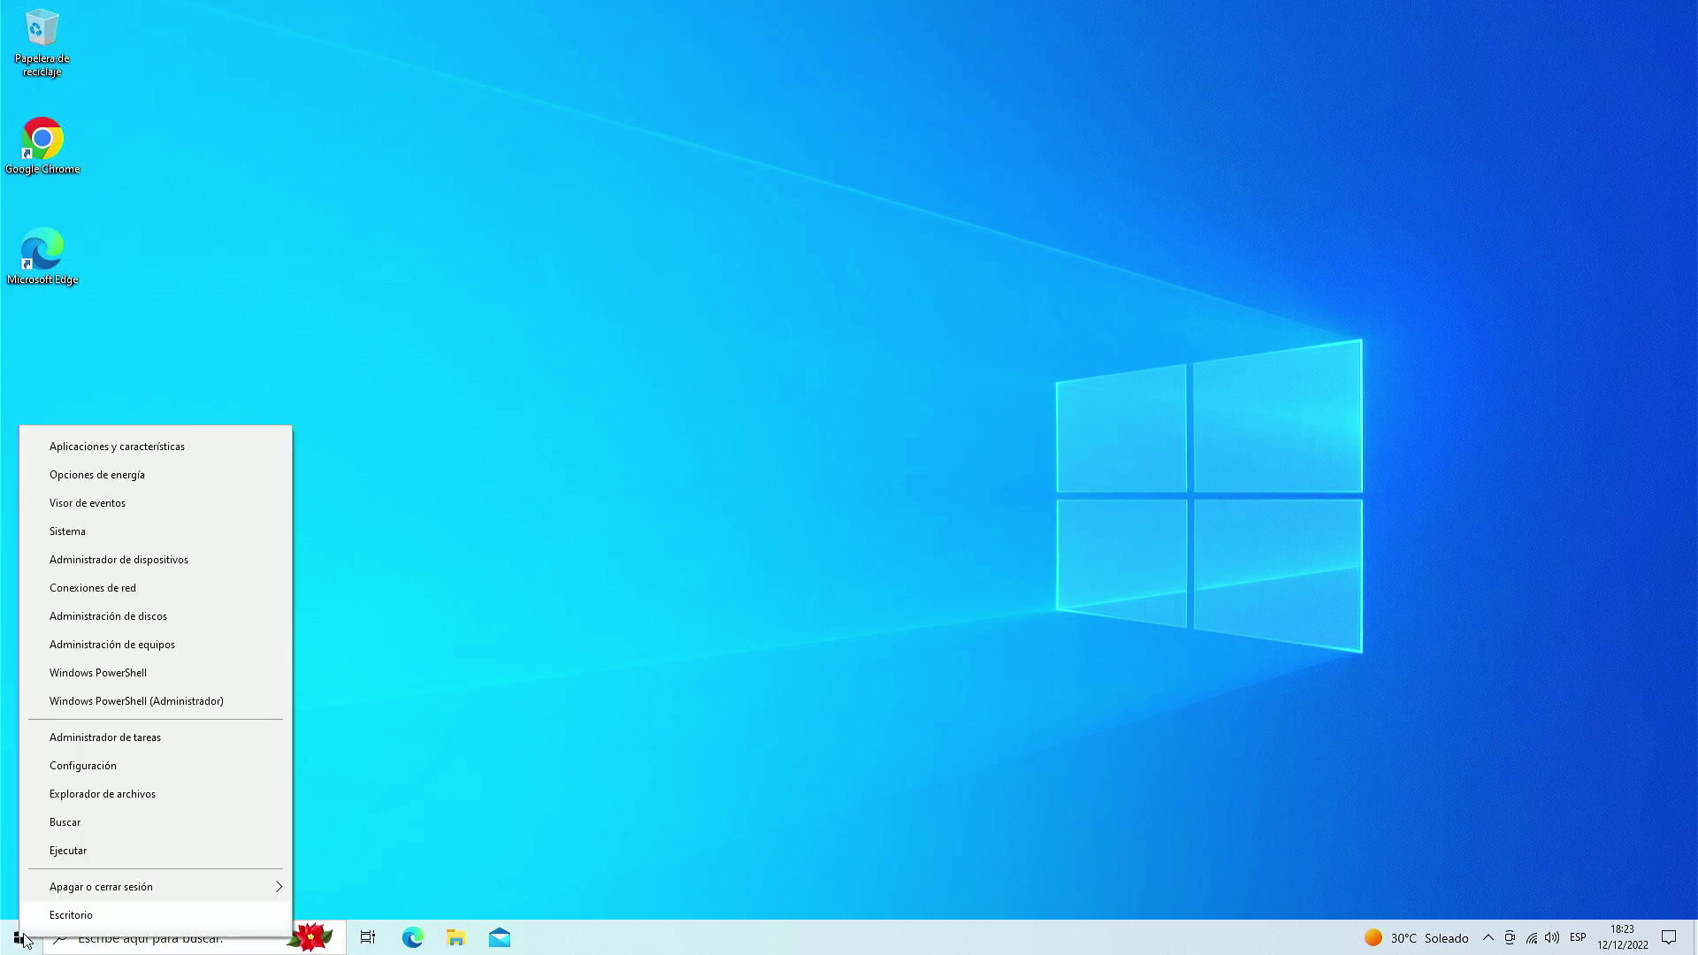
pyautogui.click(122, 746)
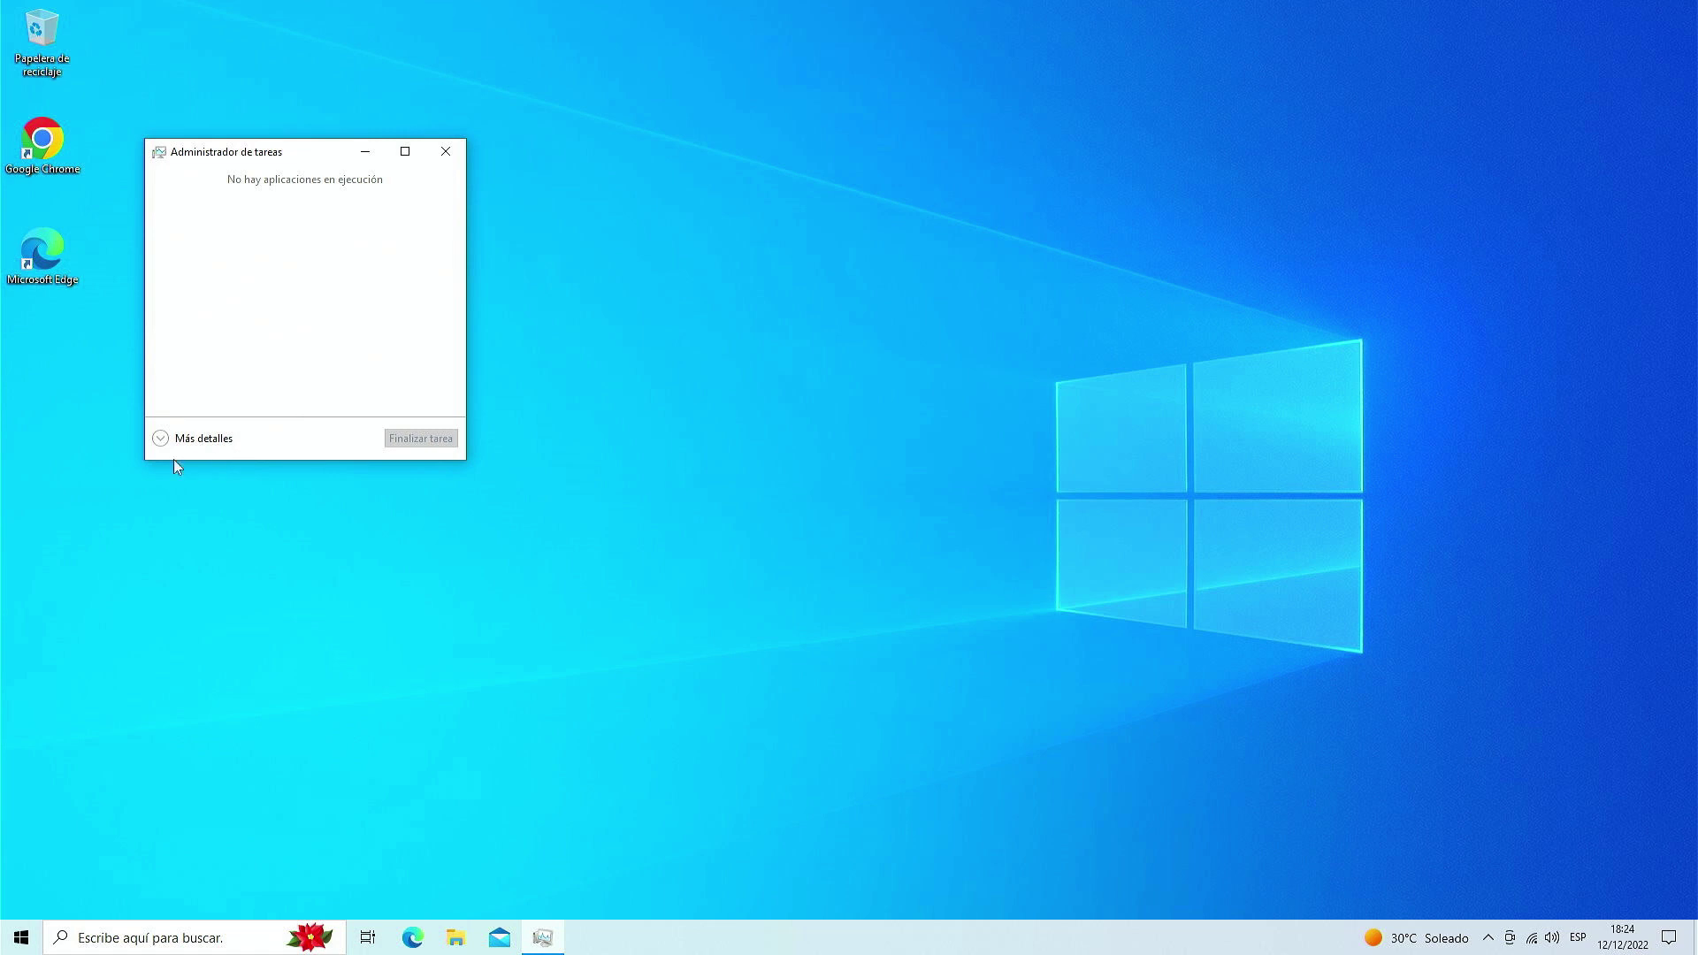
pyautogui.click(201, 443)
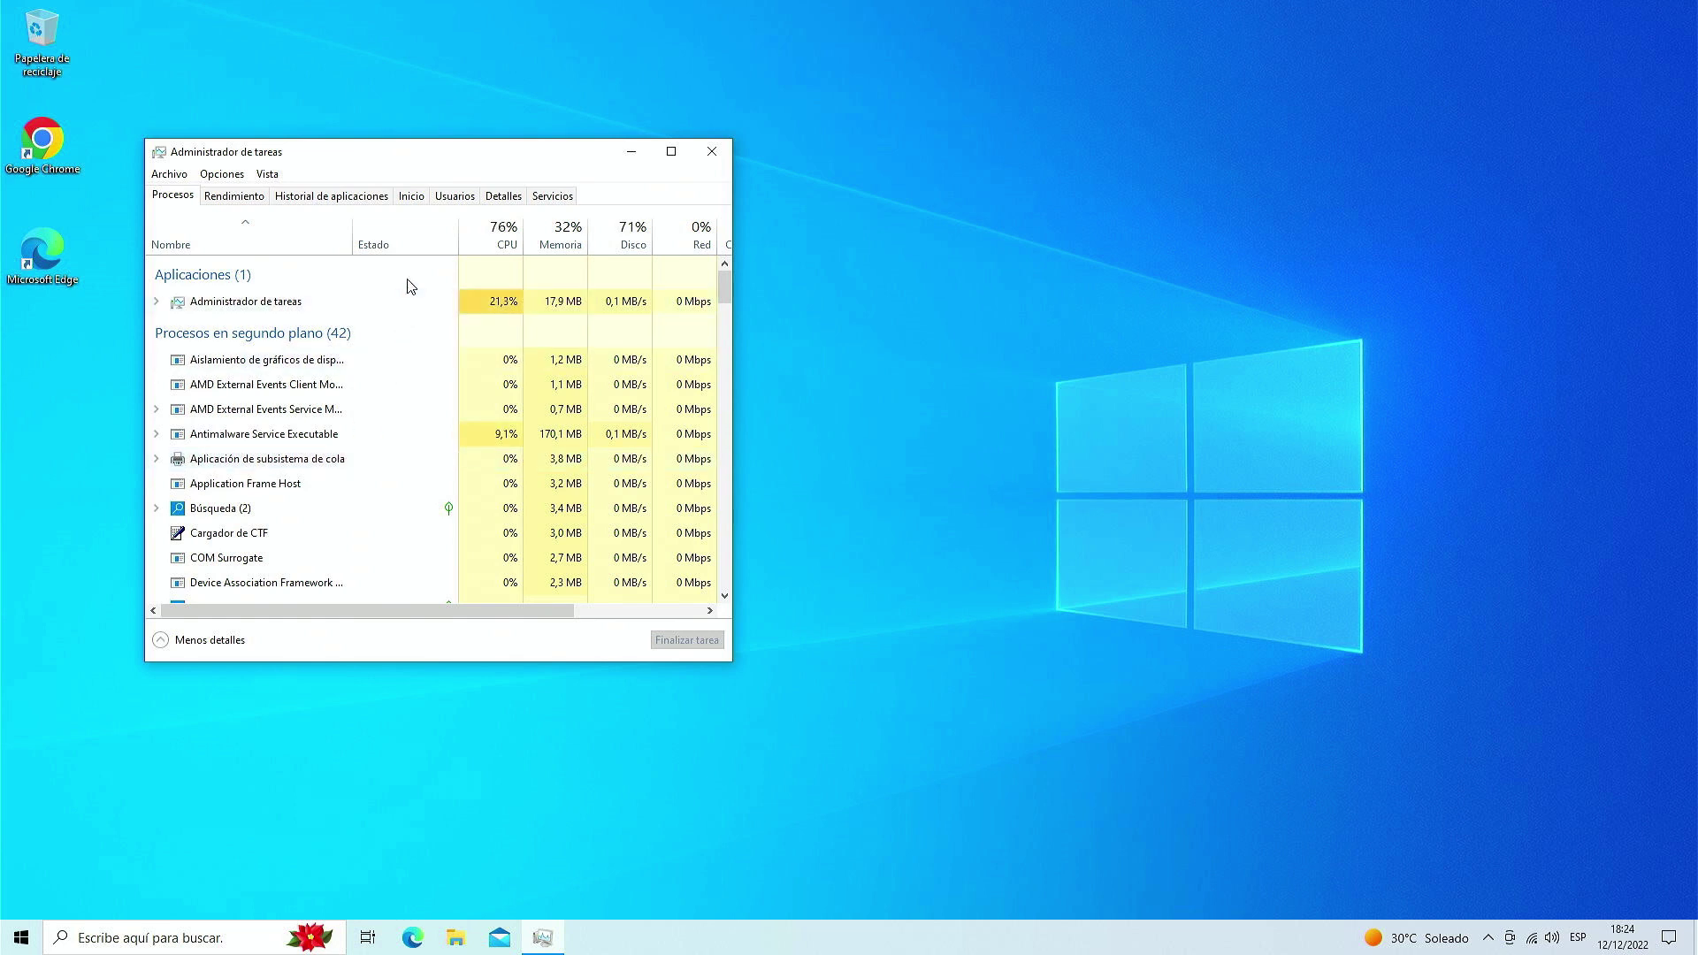
pyautogui.click(454, 196)
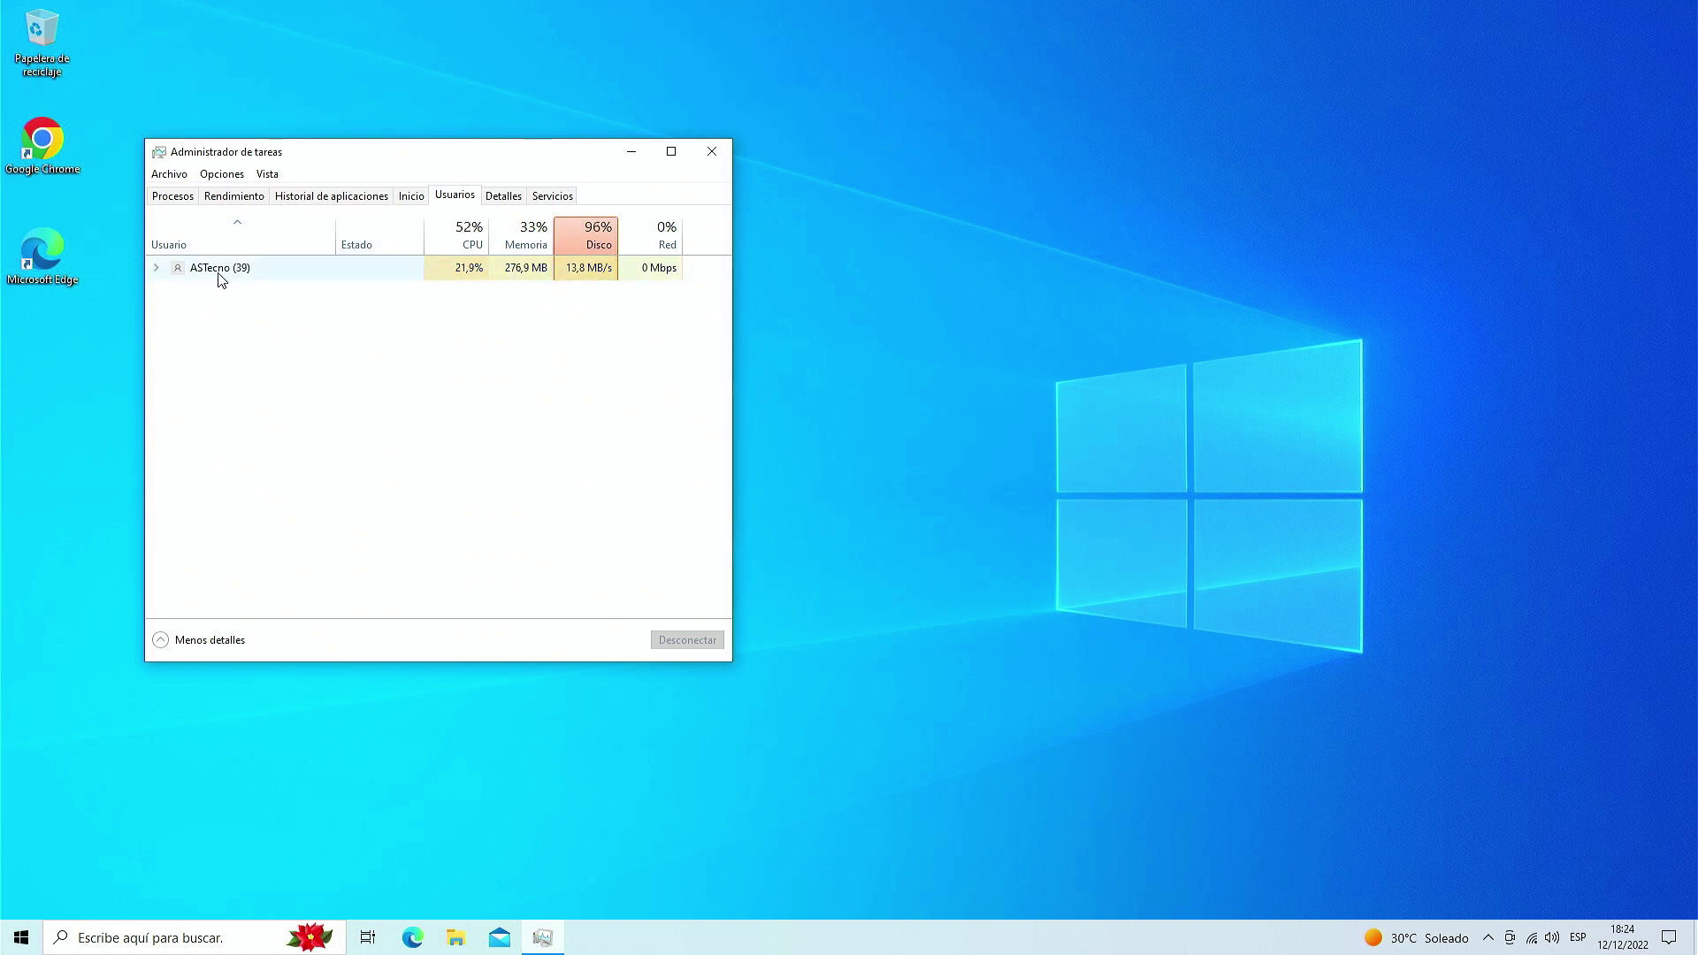
pyautogui.rightClick(221, 279)
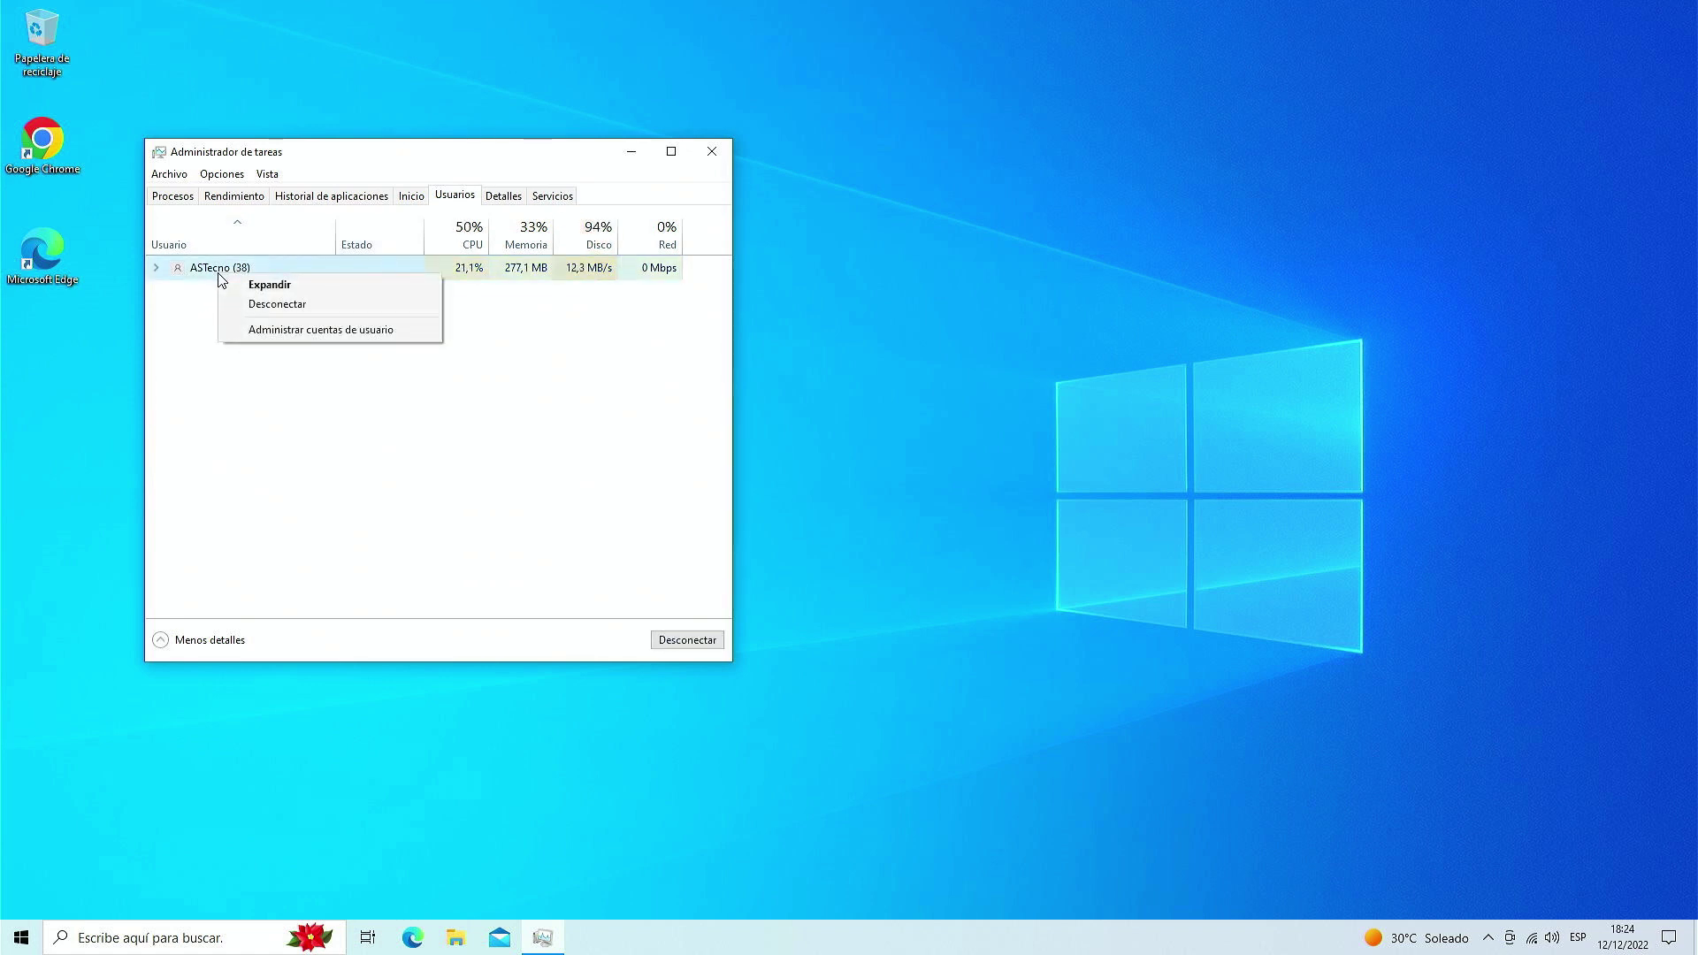
pyautogui.click(290, 335)
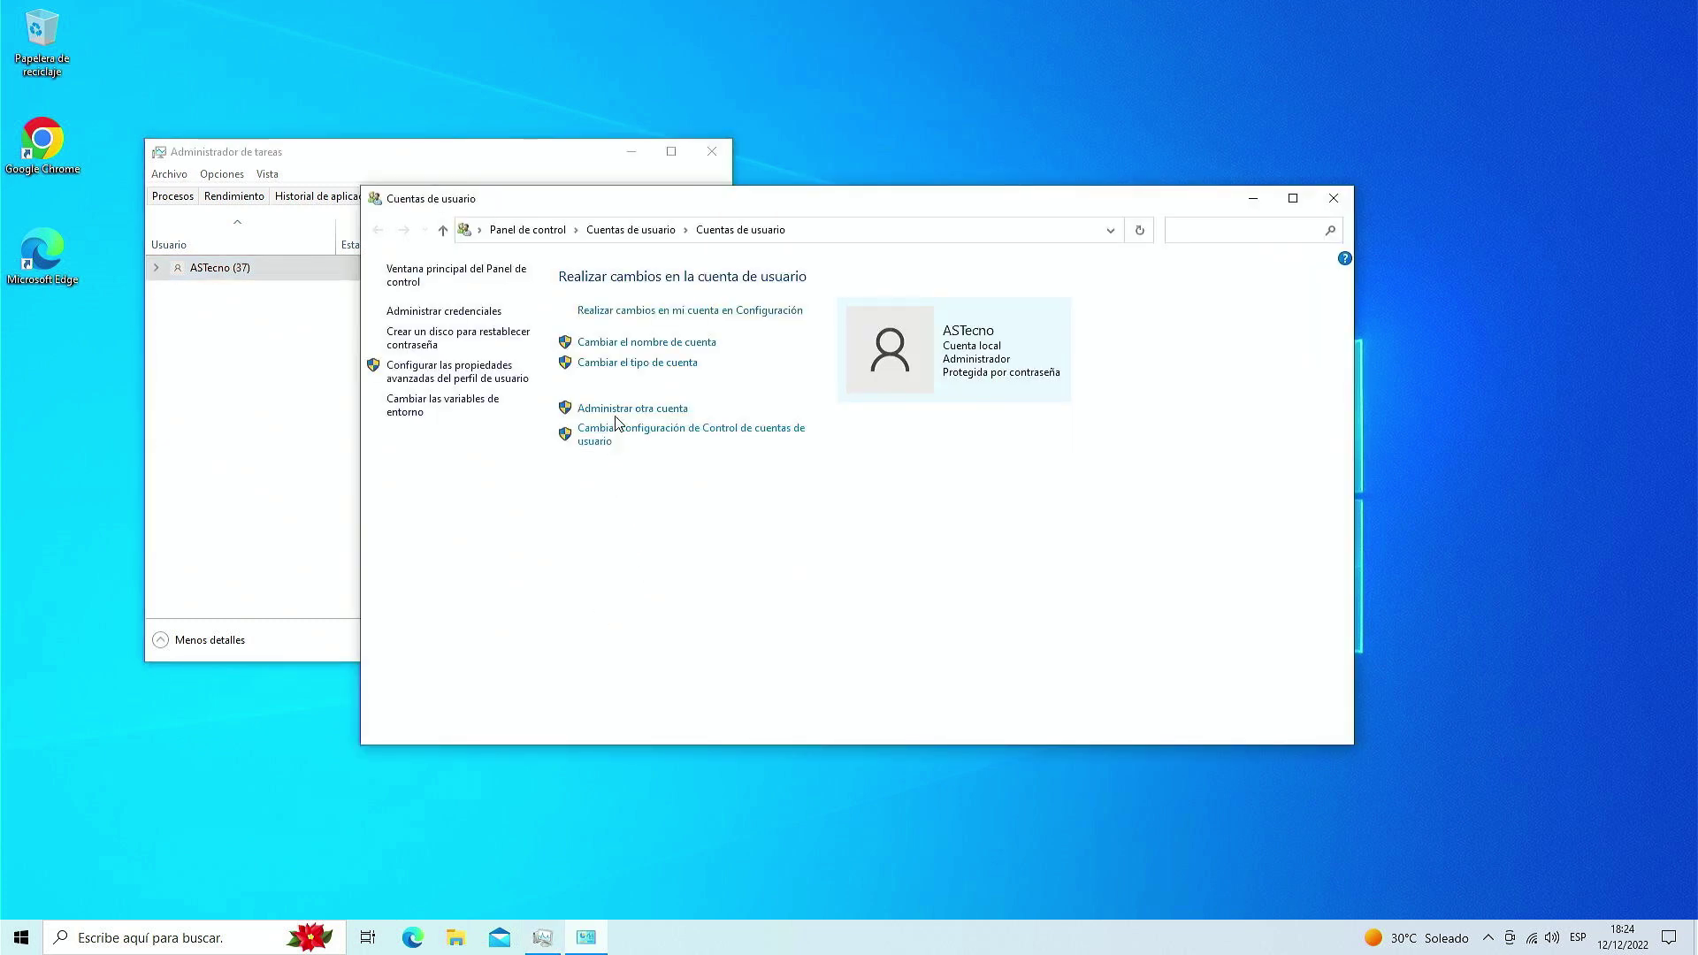
# Delete the other local administrator account while keeping its files, and close the account management and Task Manager windows.
pyautogui.click(617, 409)
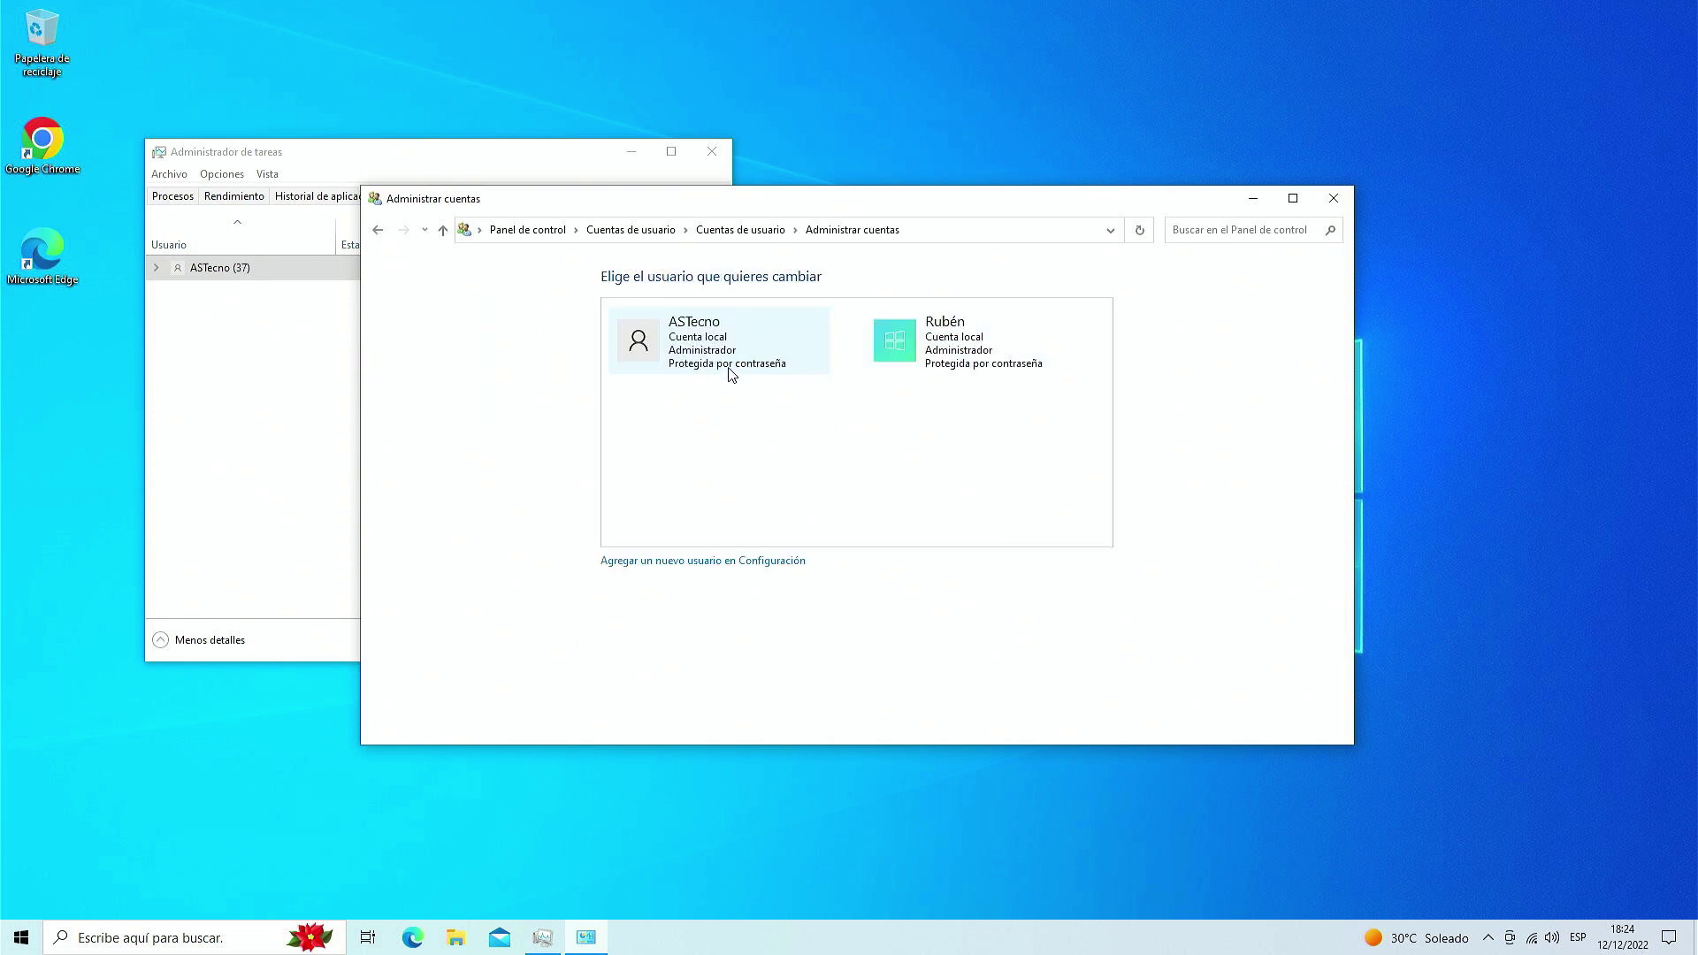
pyautogui.click(945, 352)
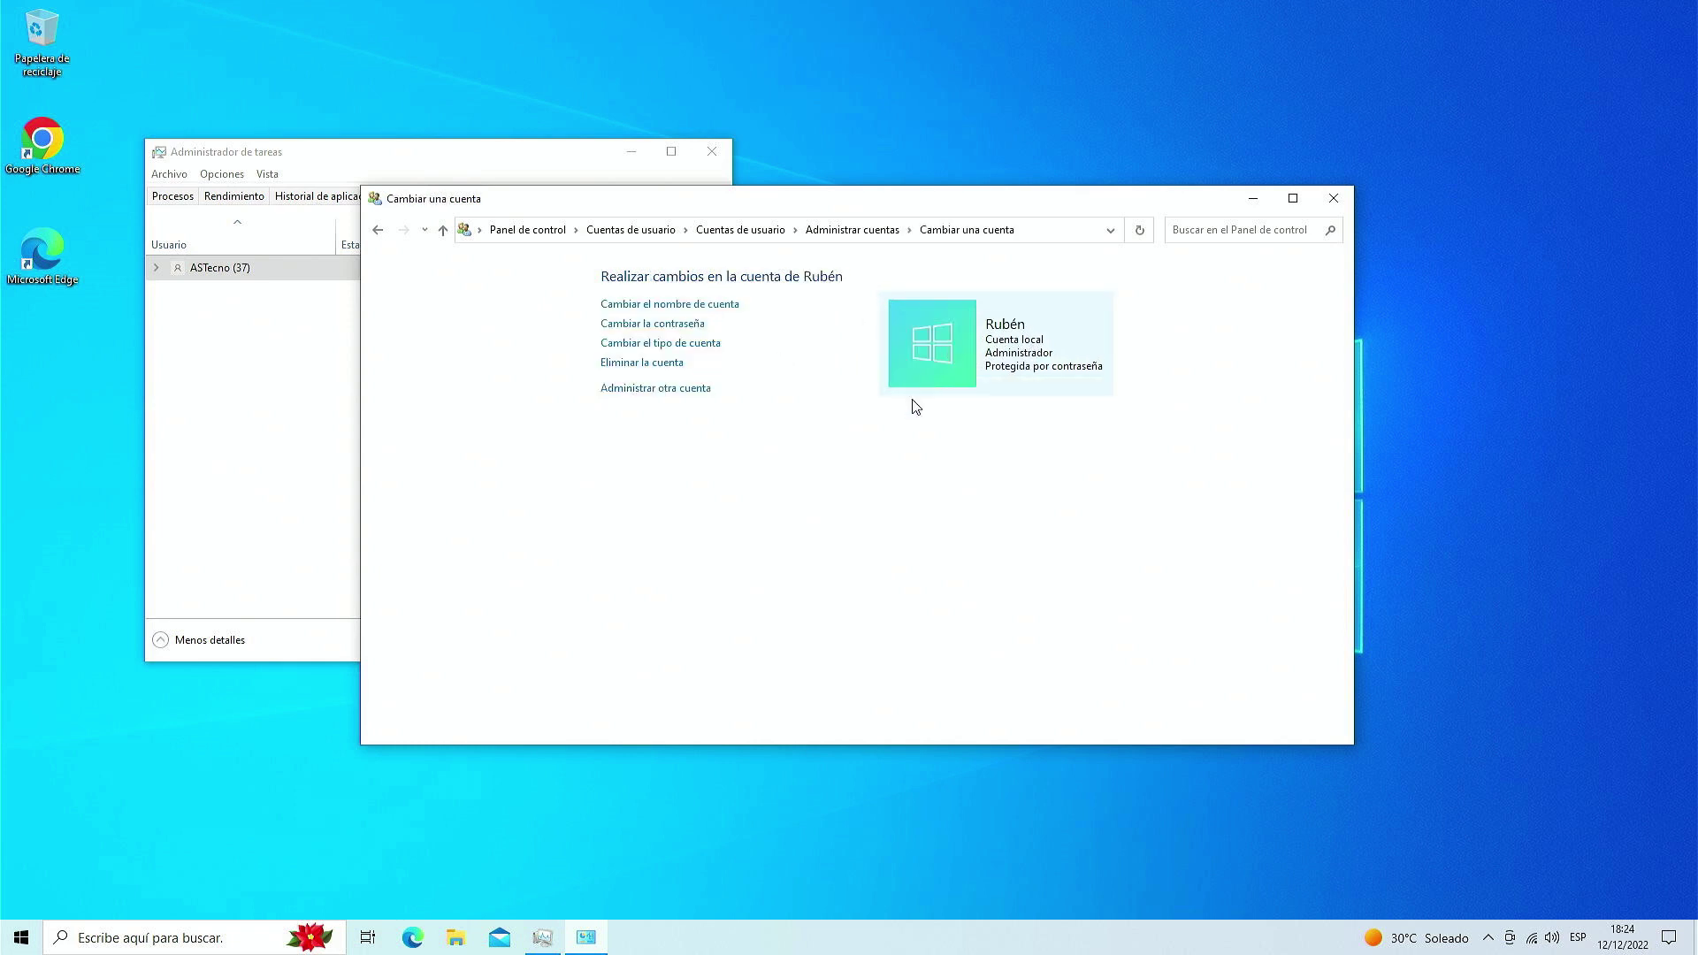
pyautogui.click(628, 363)
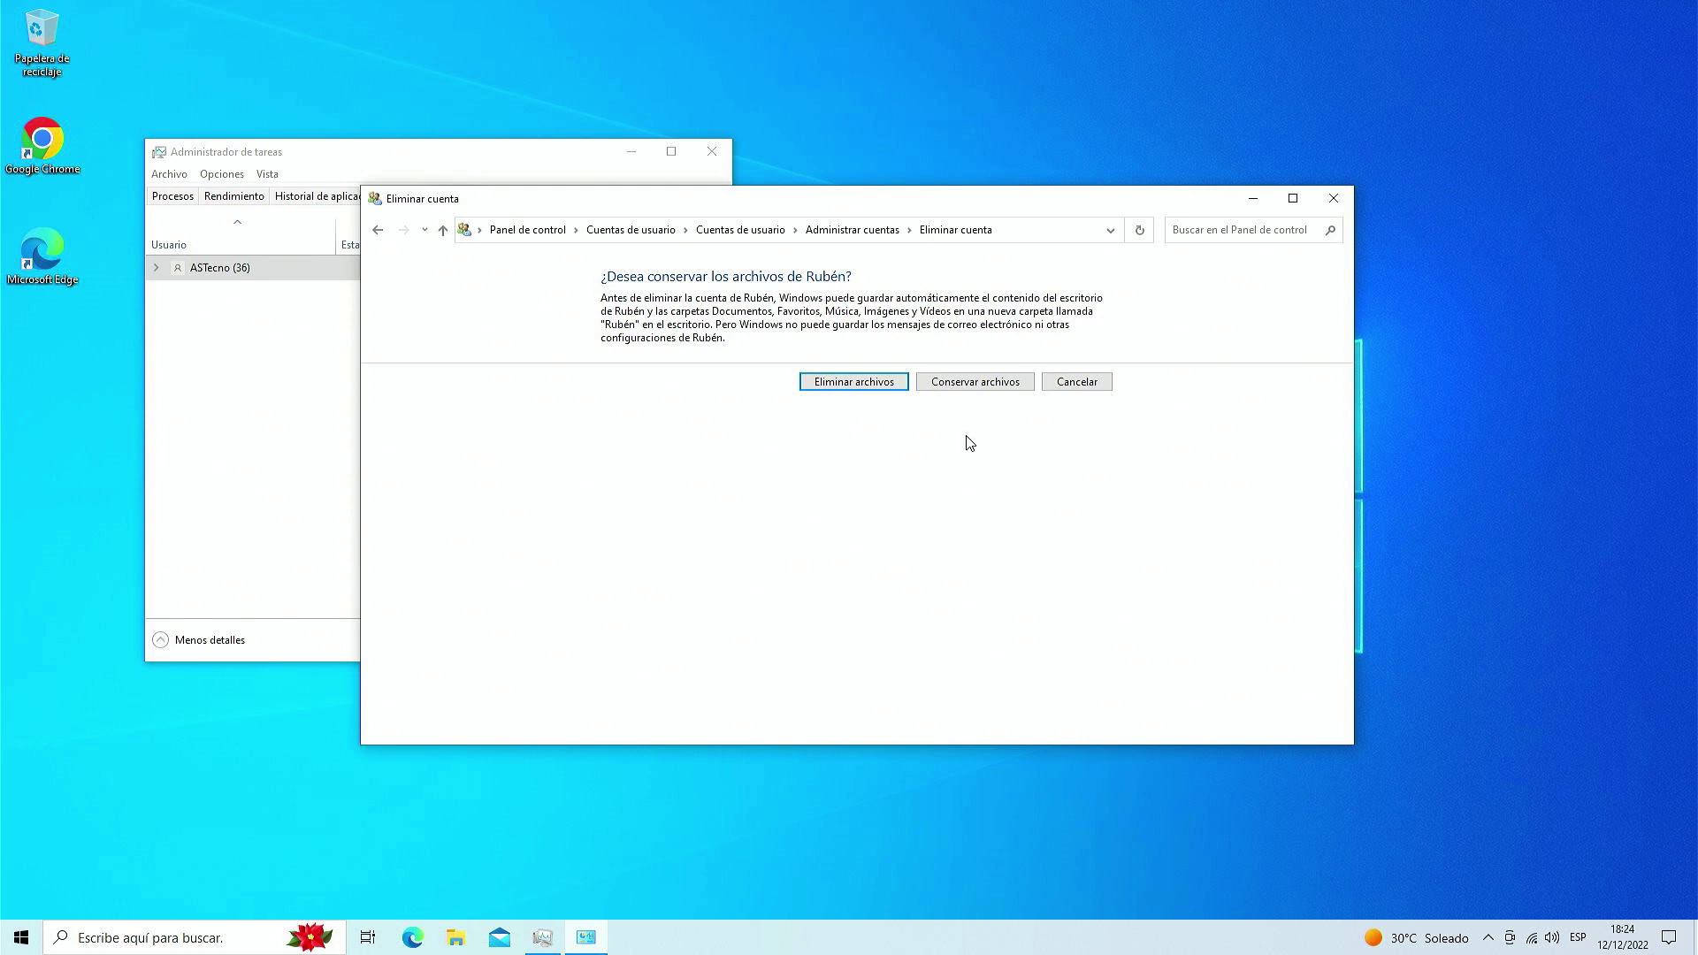
pyautogui.click(978, 383)
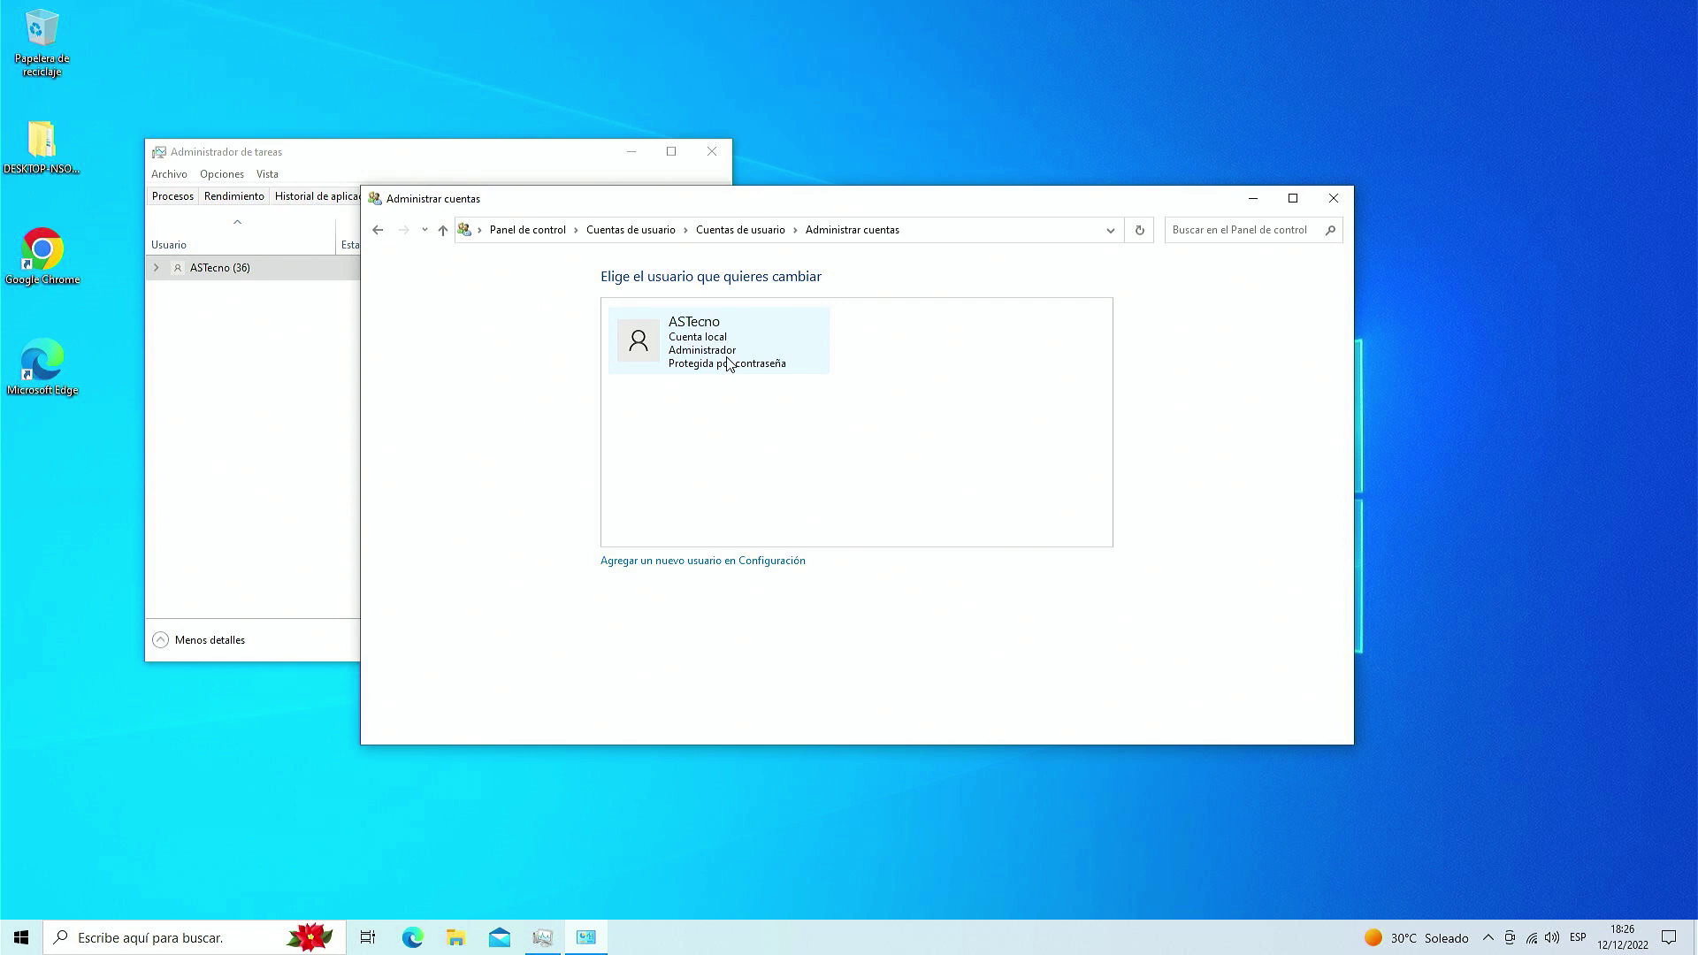
pyautogui.click(1334, 198)
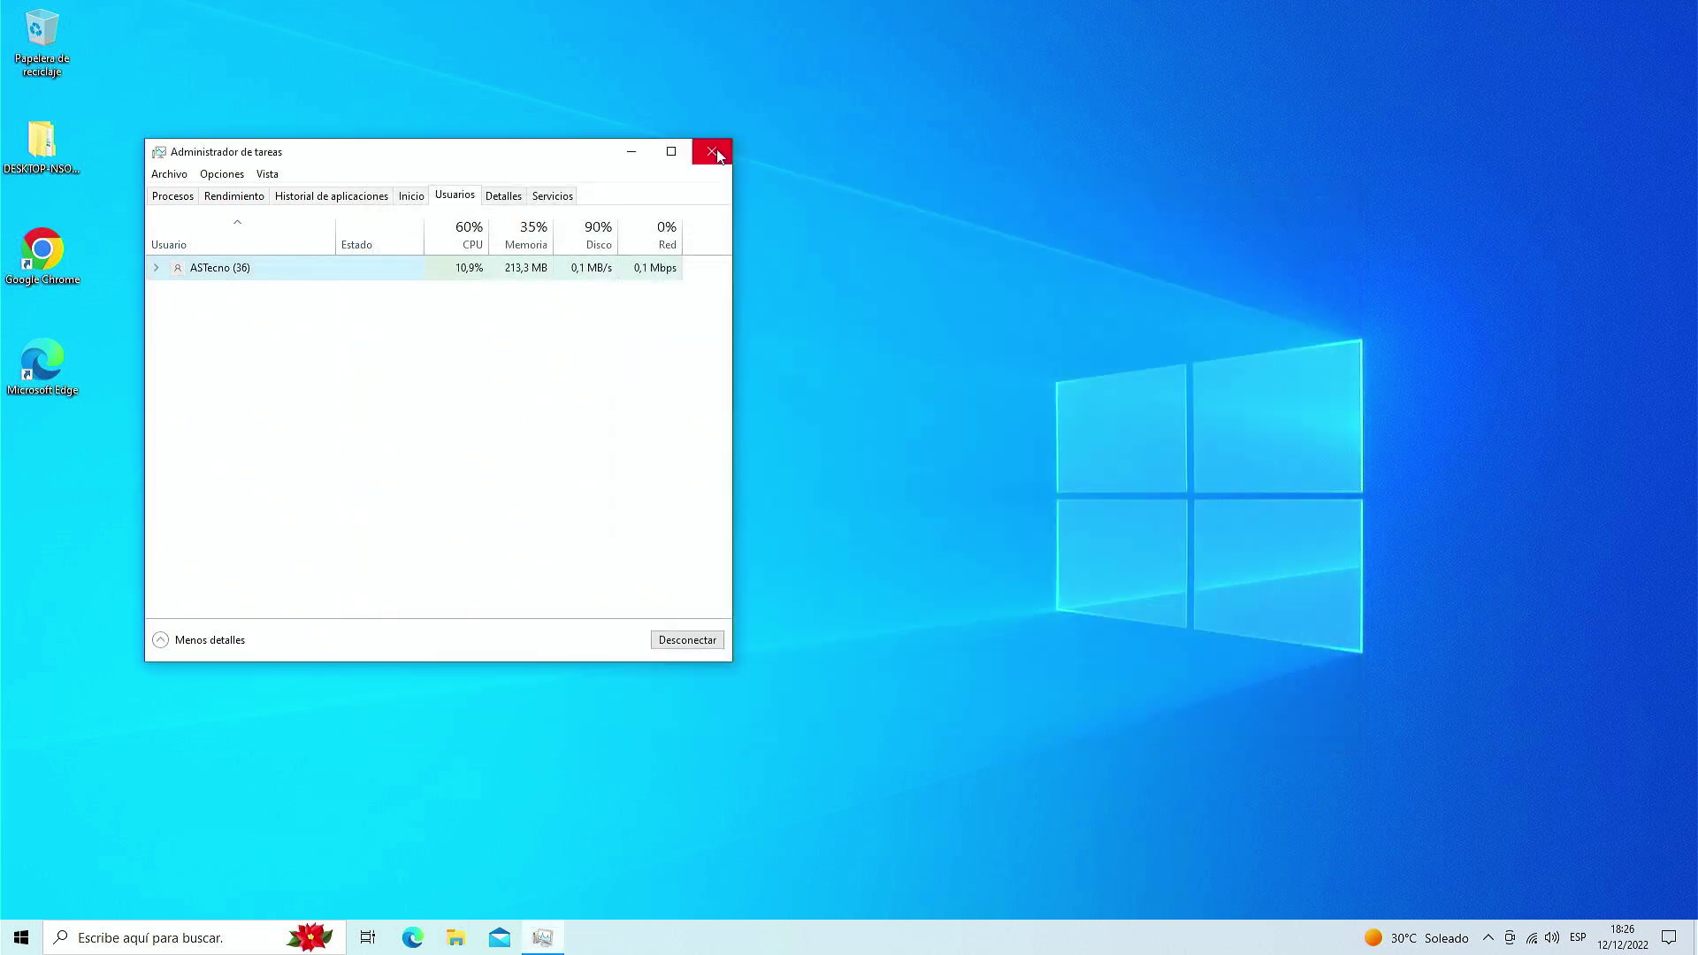
pyautogui.click(718, 151)
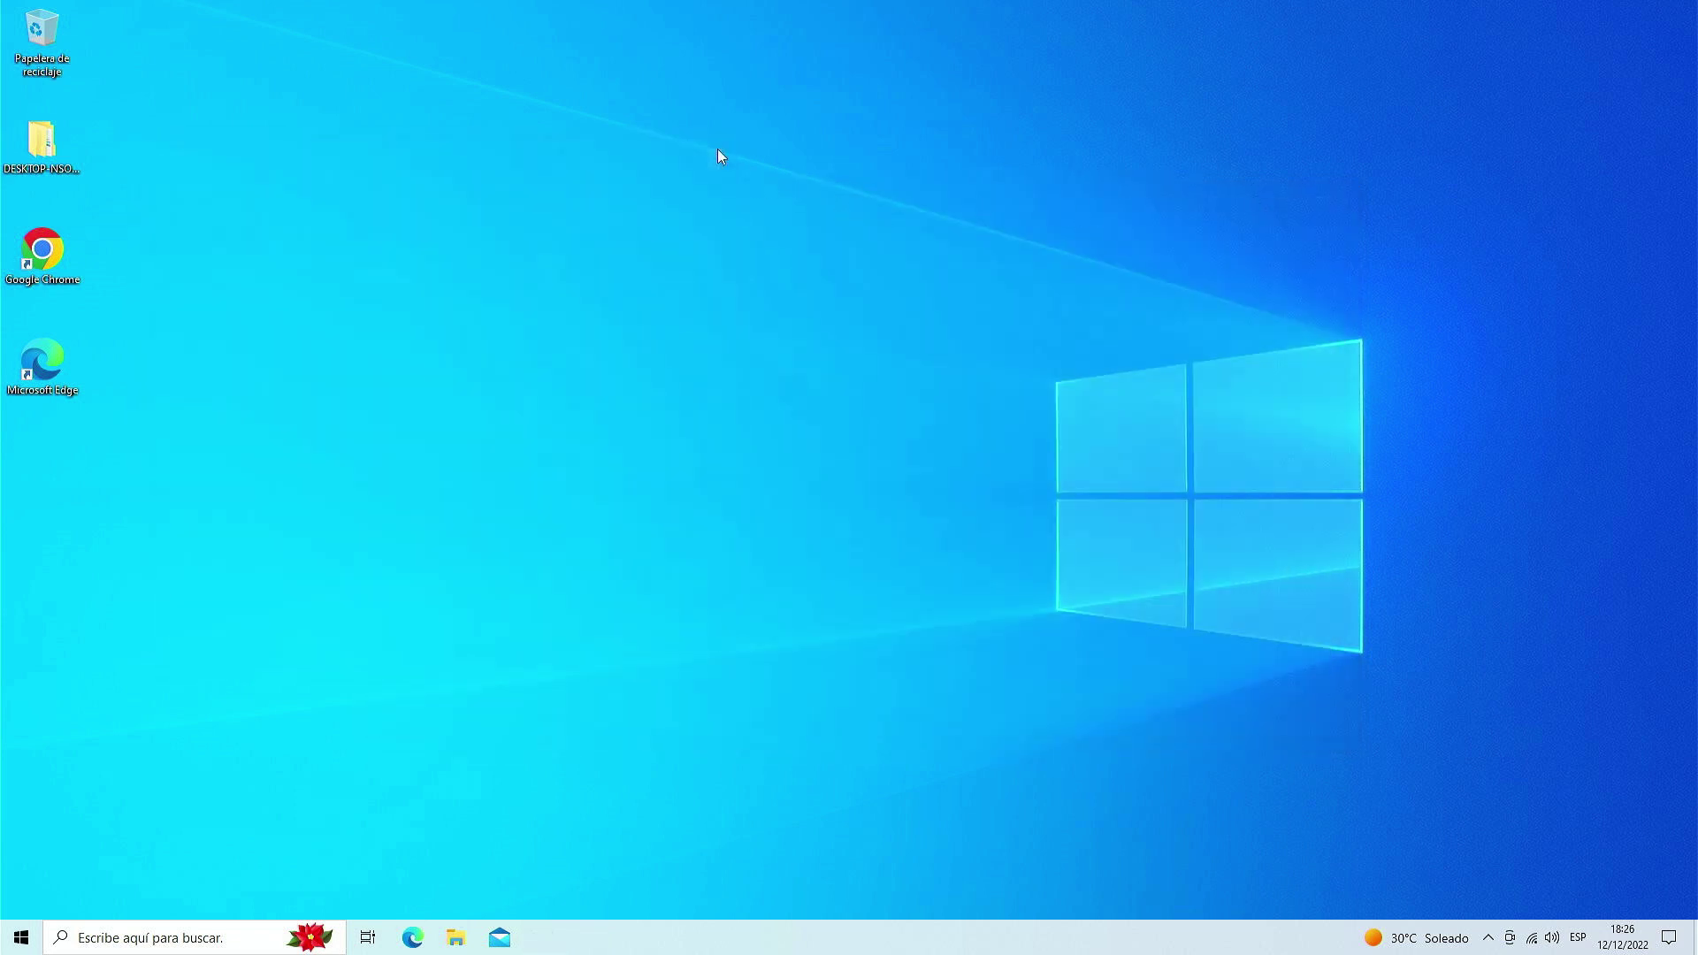
# Inspect the desktop folder holding the deleted account's kept files and close it.
pyautogui.doubleClick(65, 151)
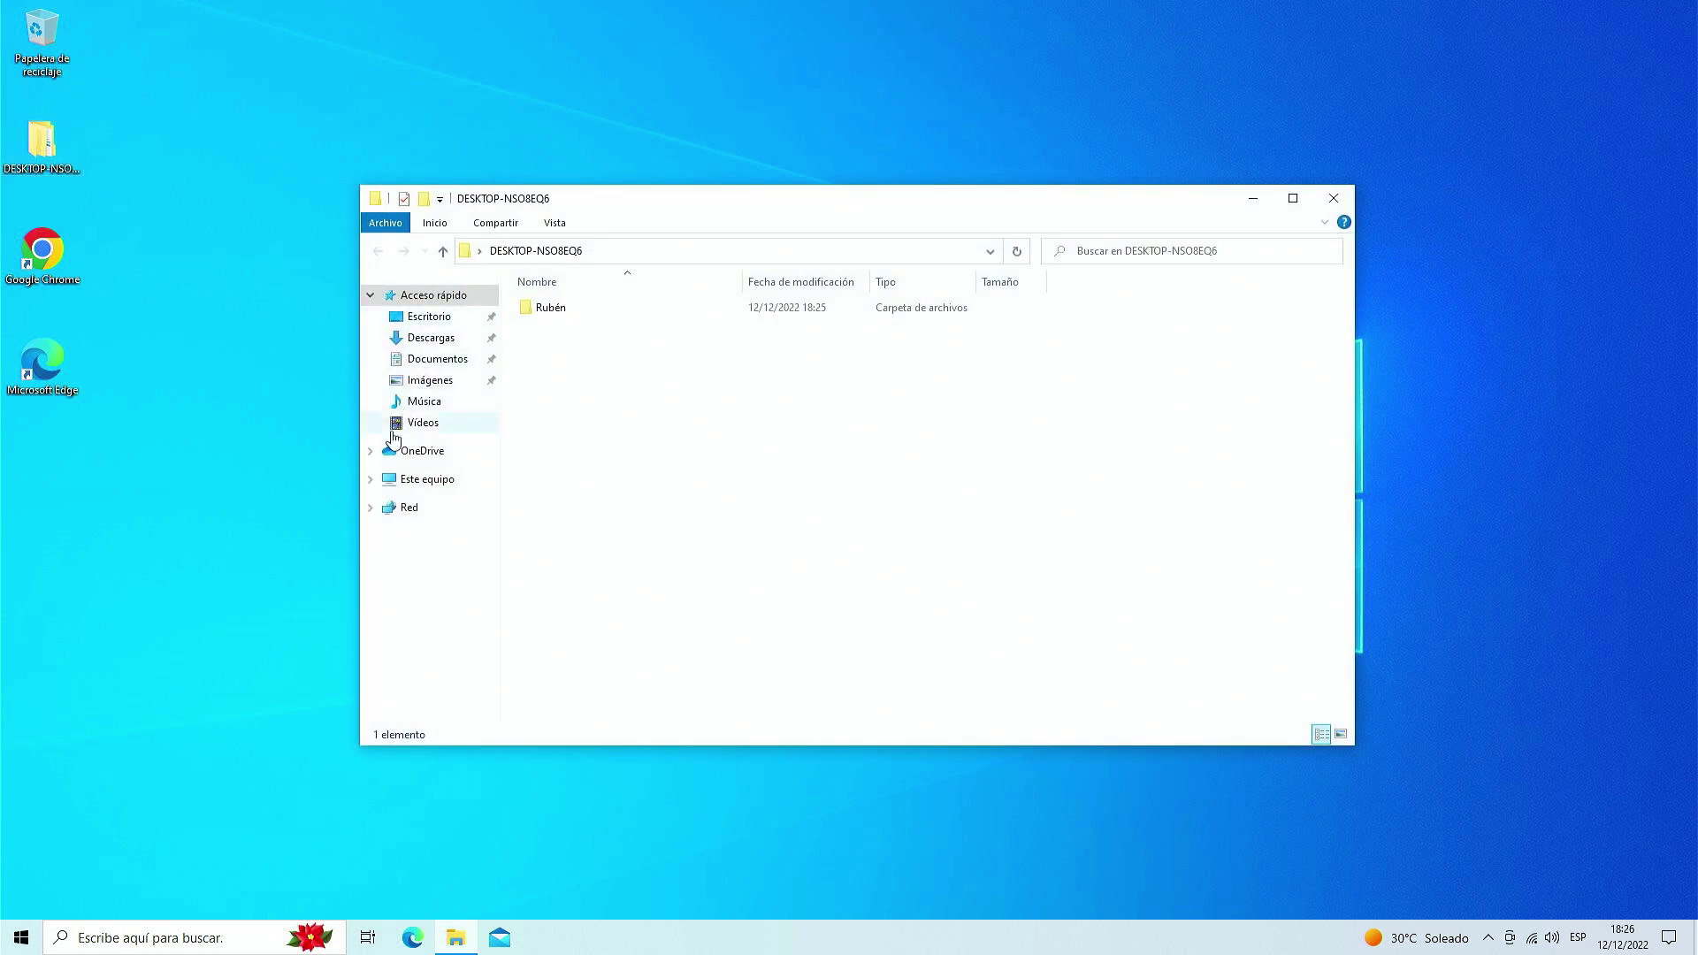
pyautogui.click(1318, 199)
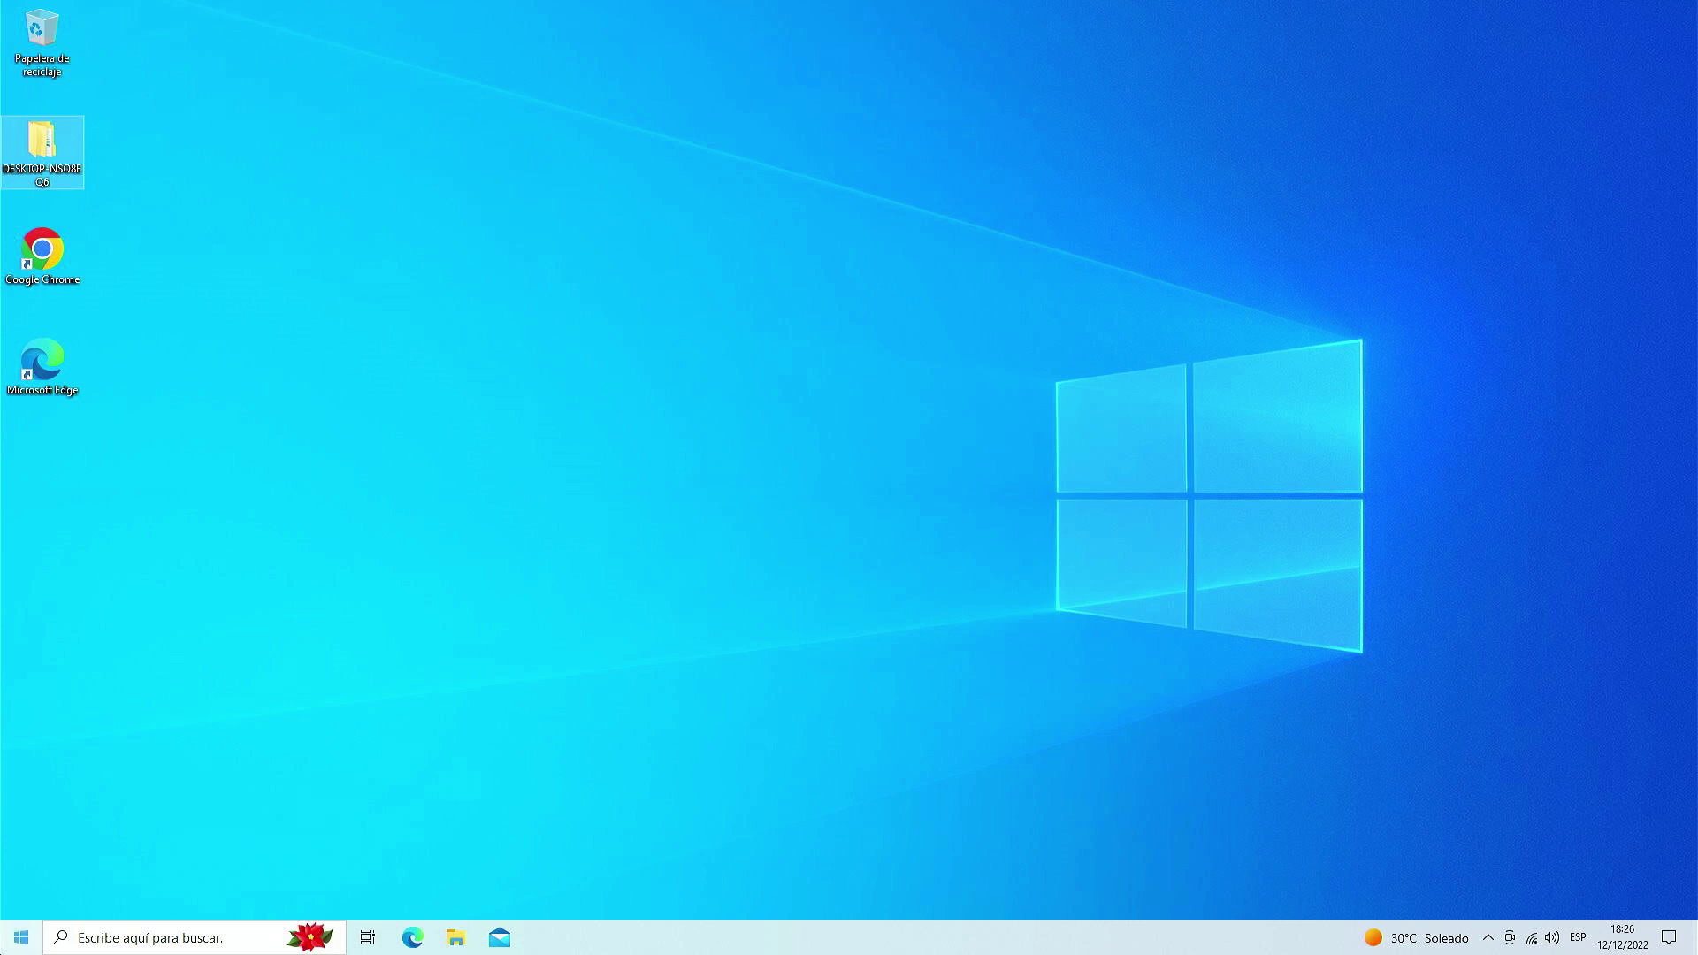
# Sign out of the ASTecno account and sign back in to its desktop.
pyautogui.click(20, 942)
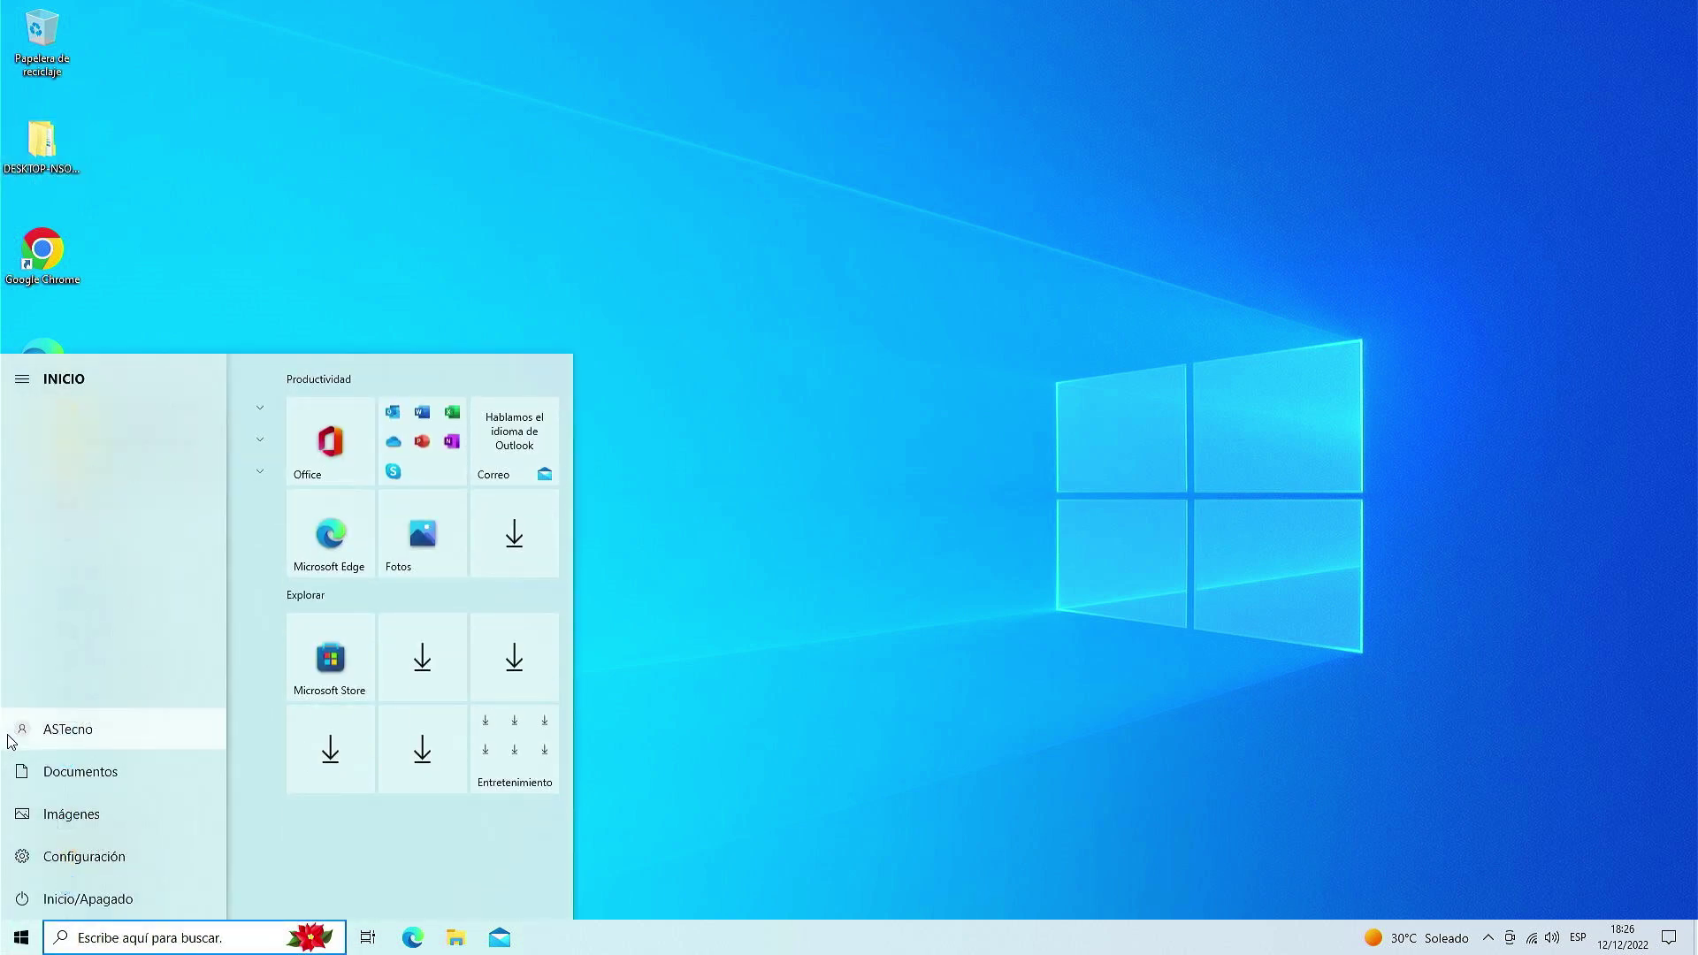
pyautogui.click(12, 736)
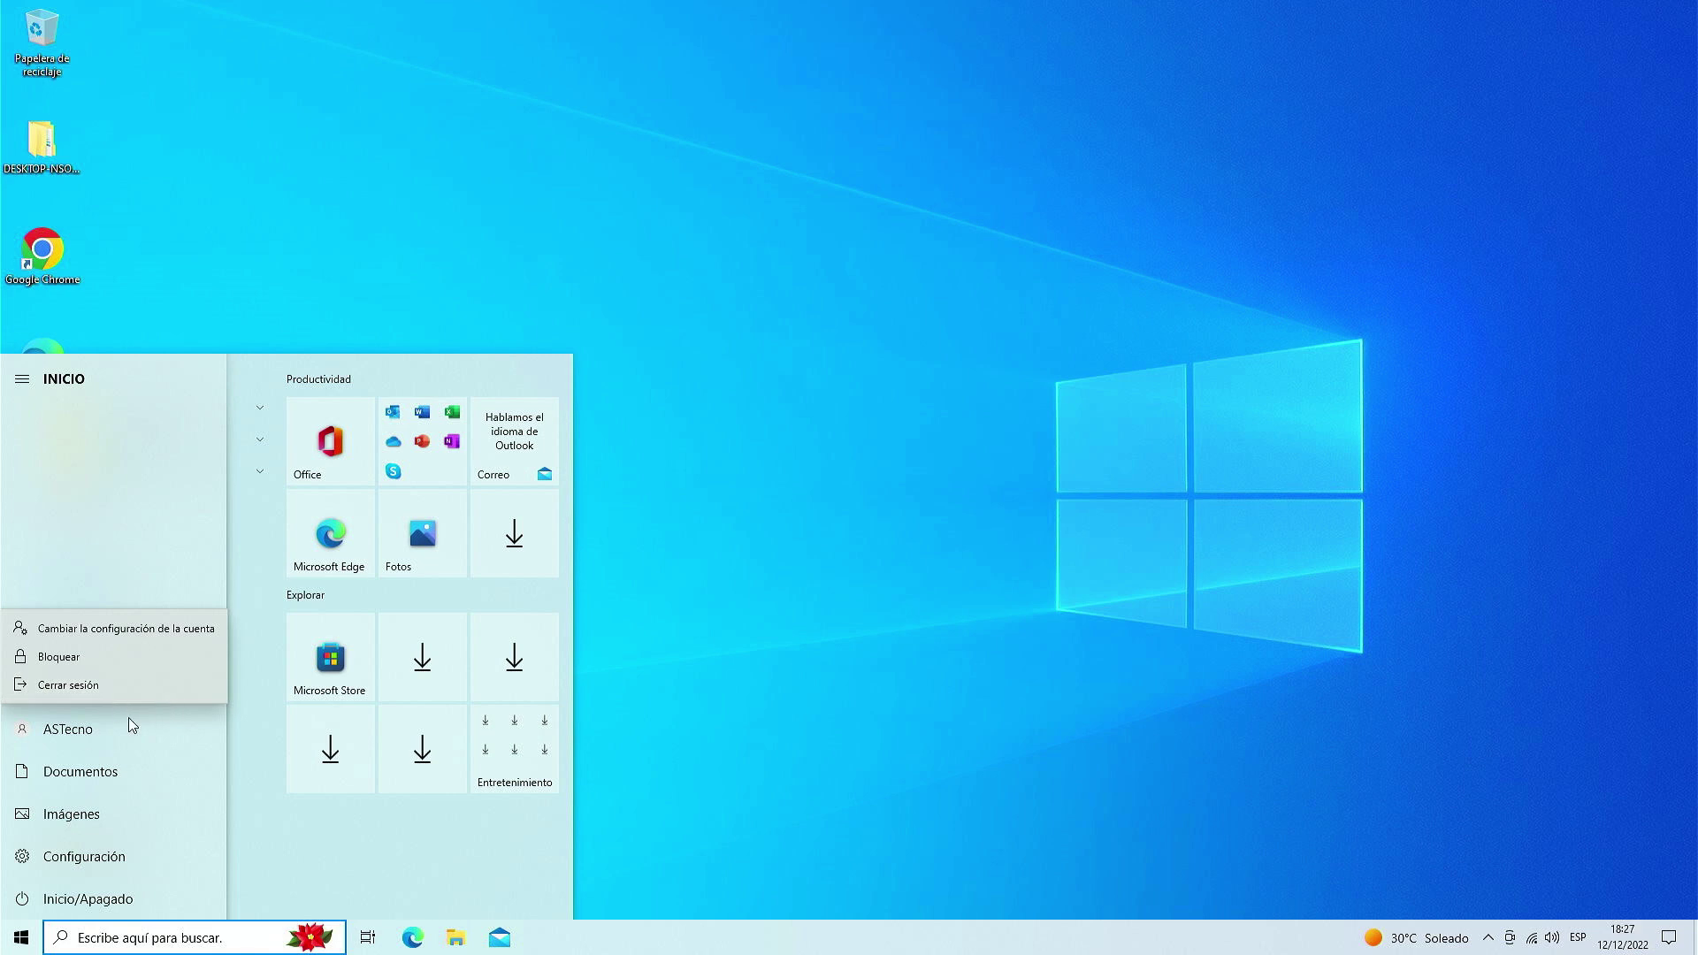
pyautogui.click(866, 623)
pyautogui.click(865, 631)
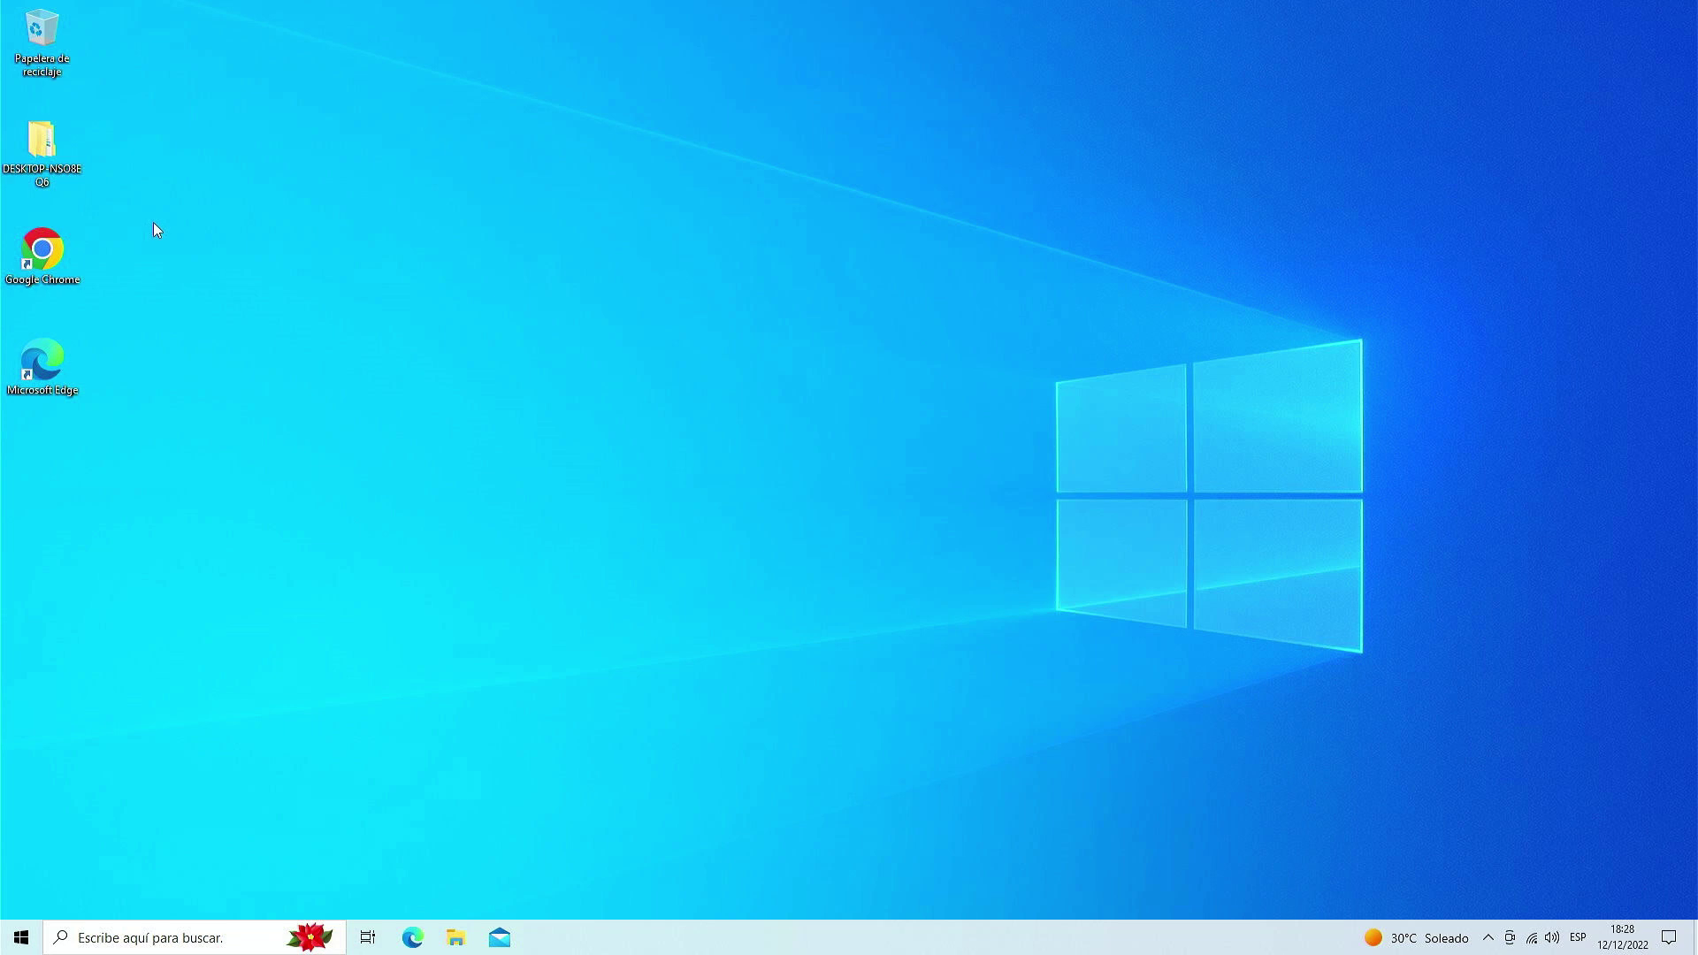
# Look through the Start menu's application list for the programs available to ASTecno, and close it.
pyautogui.click(19, 943)
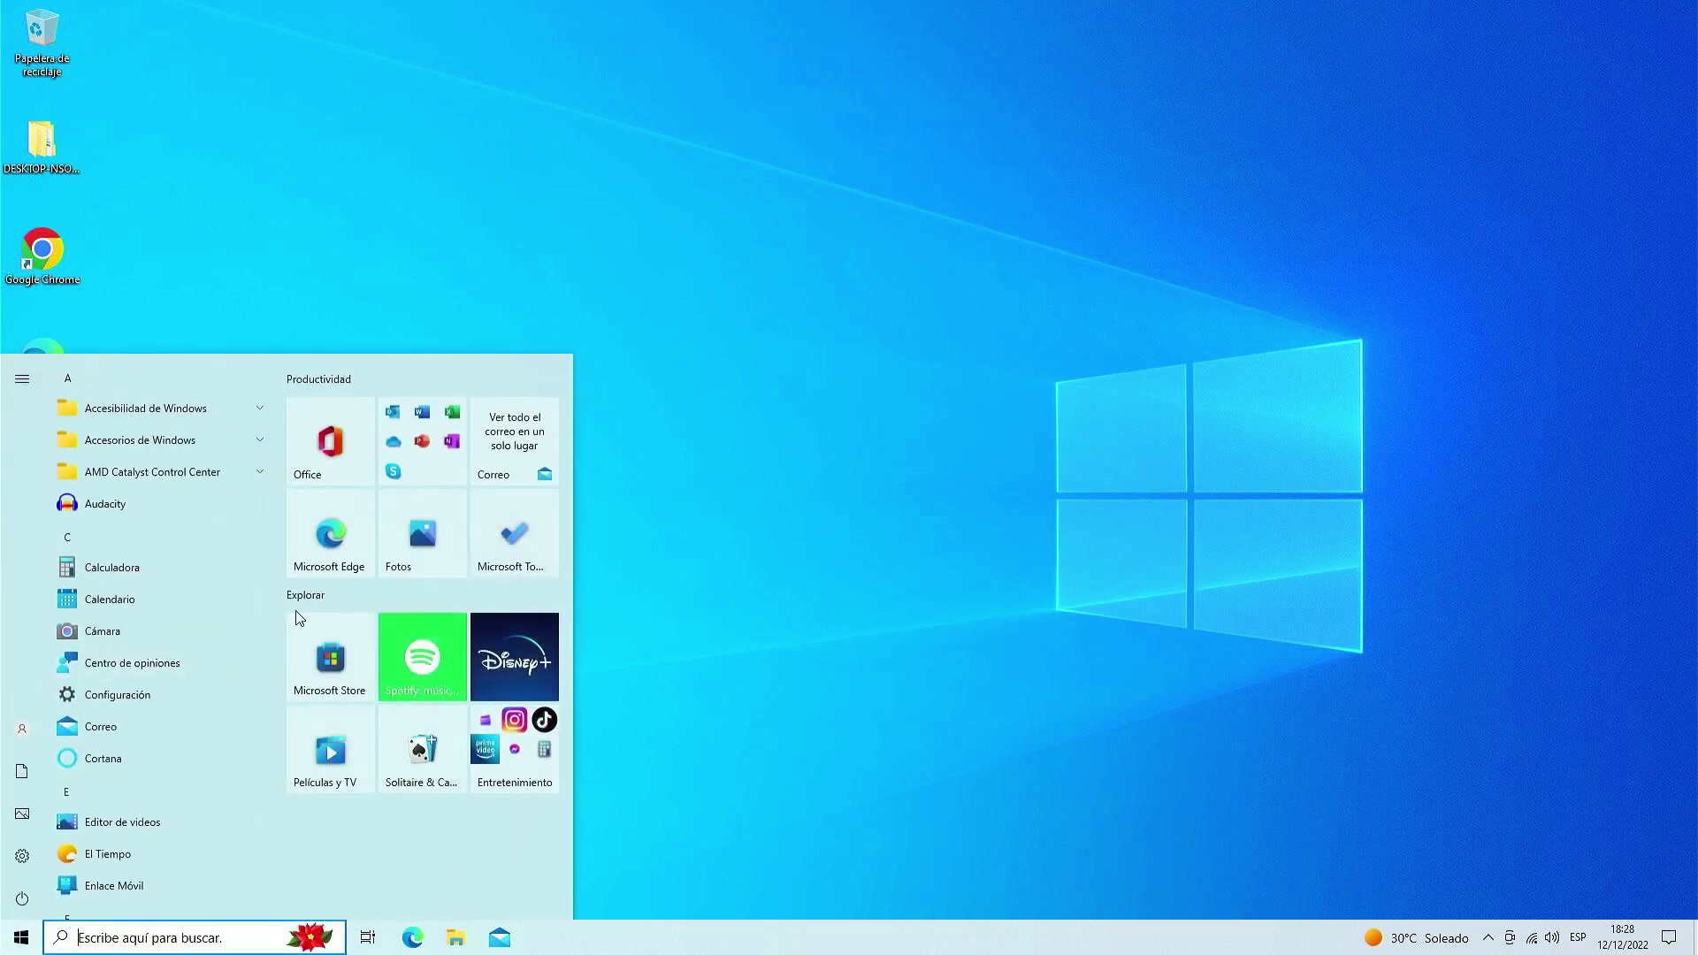
pyautogui.scroll(-5, 187, 665)
pyautogui.scroll(-10, 187, 676)
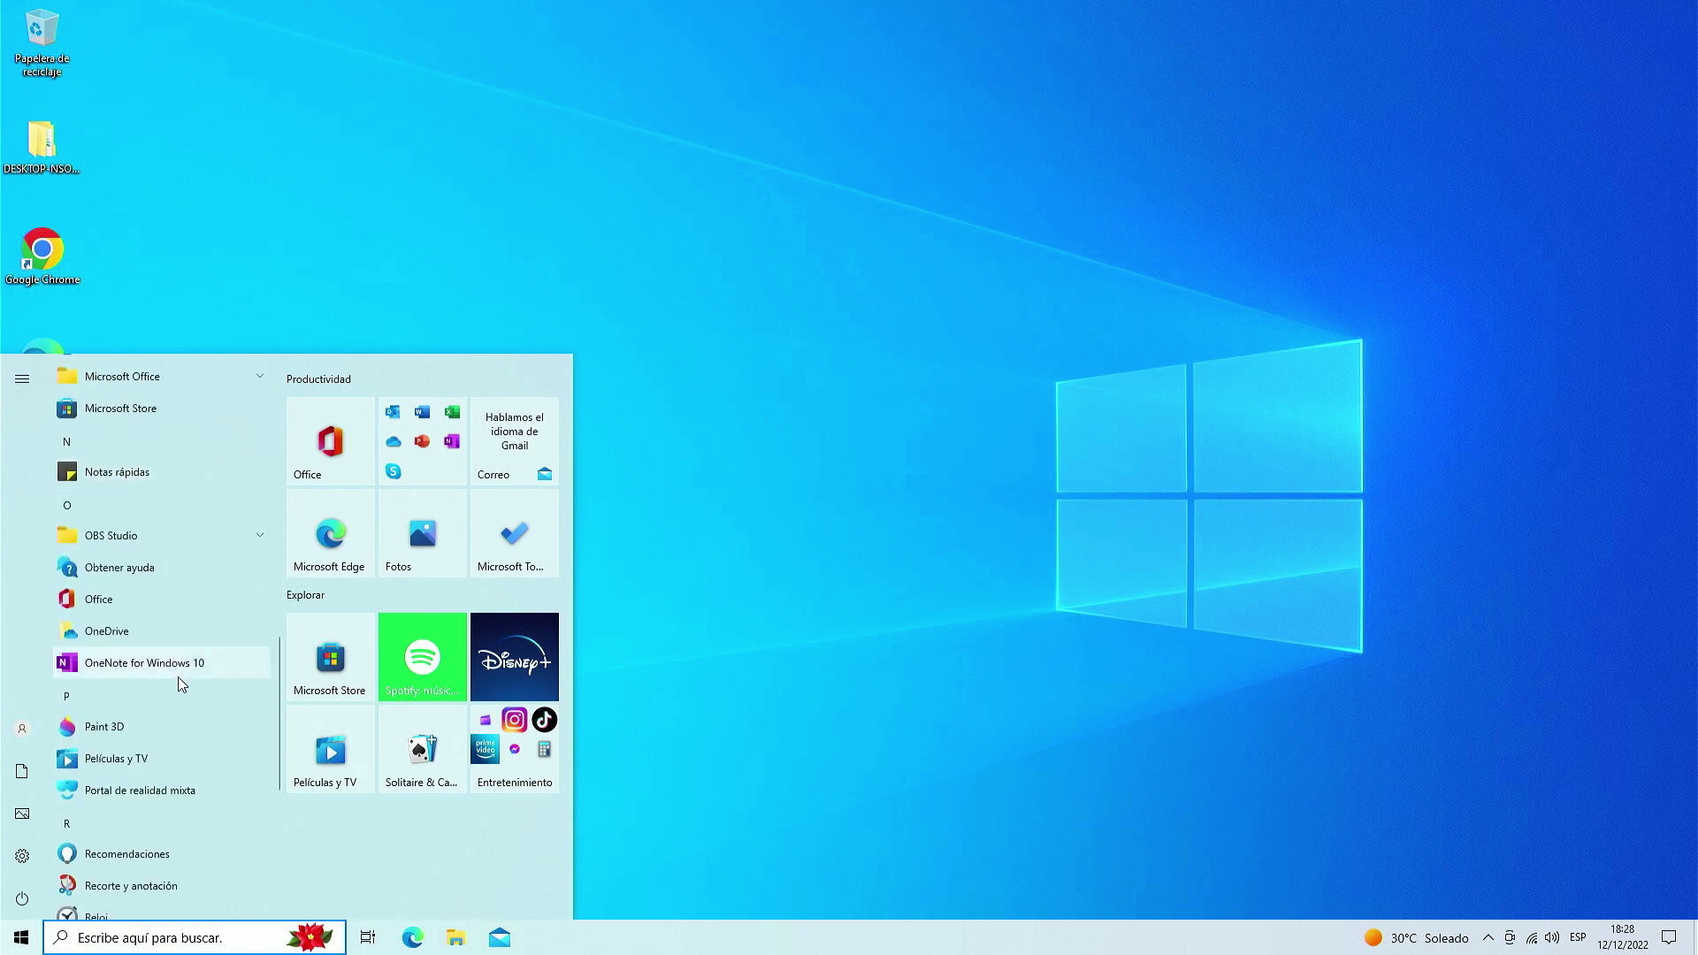
pyautogui.scroll(15, 168, 701)
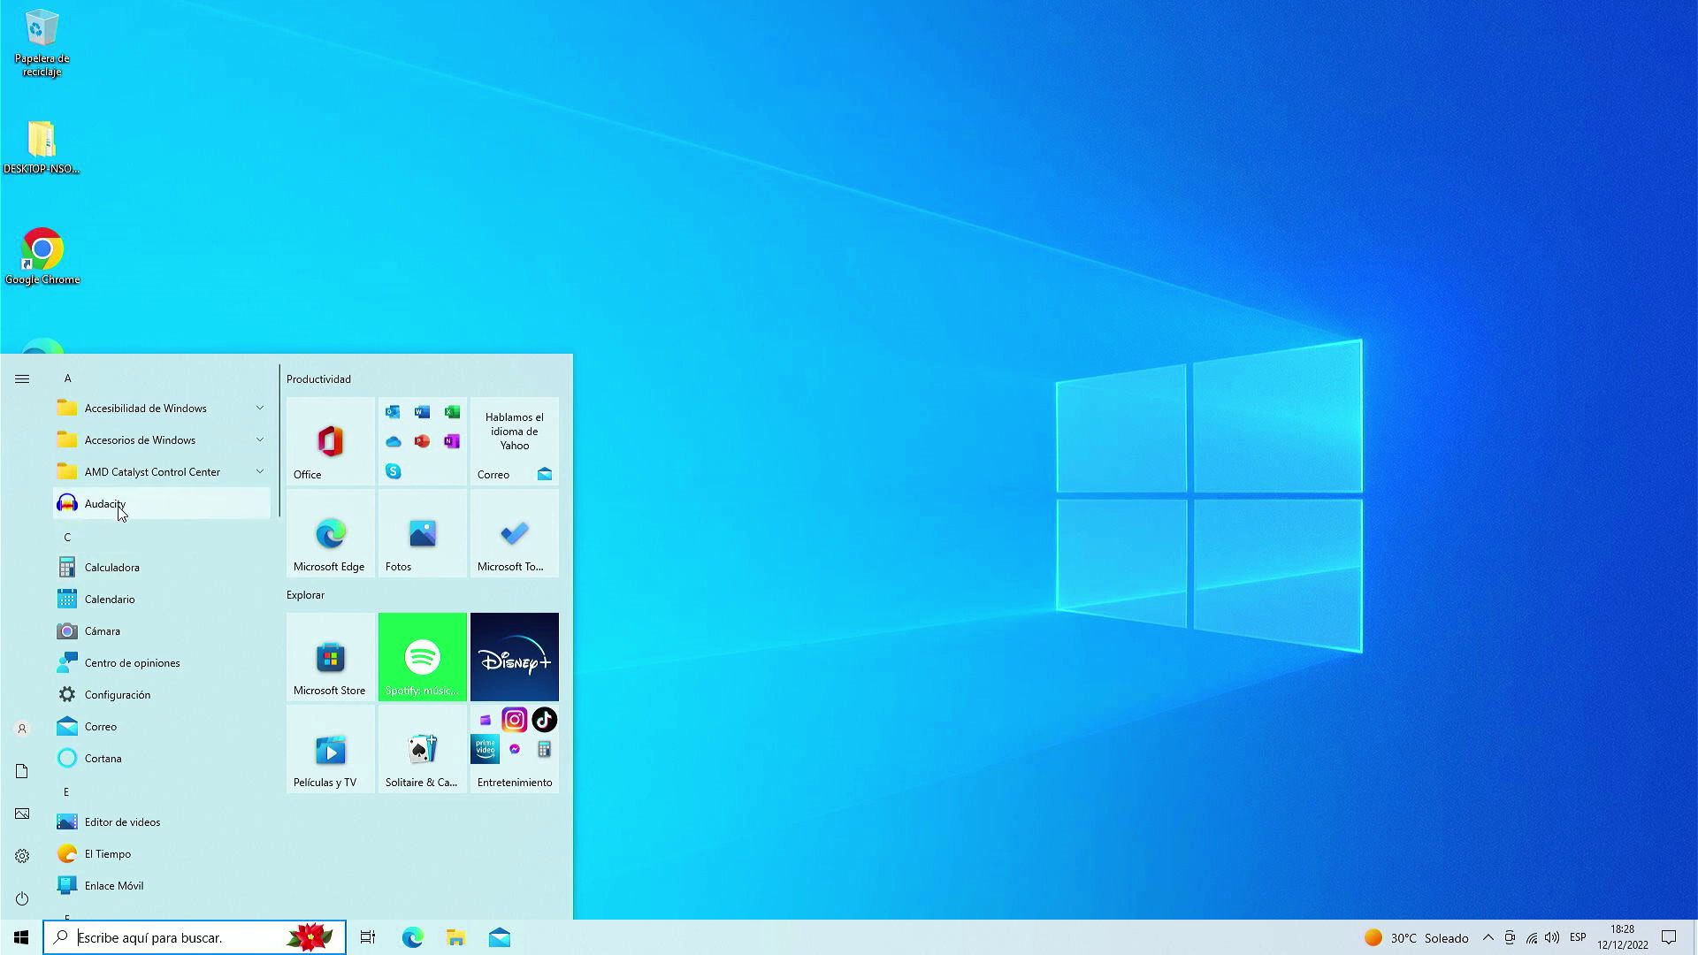
pyautogui.scroll(-15, 183, 805)
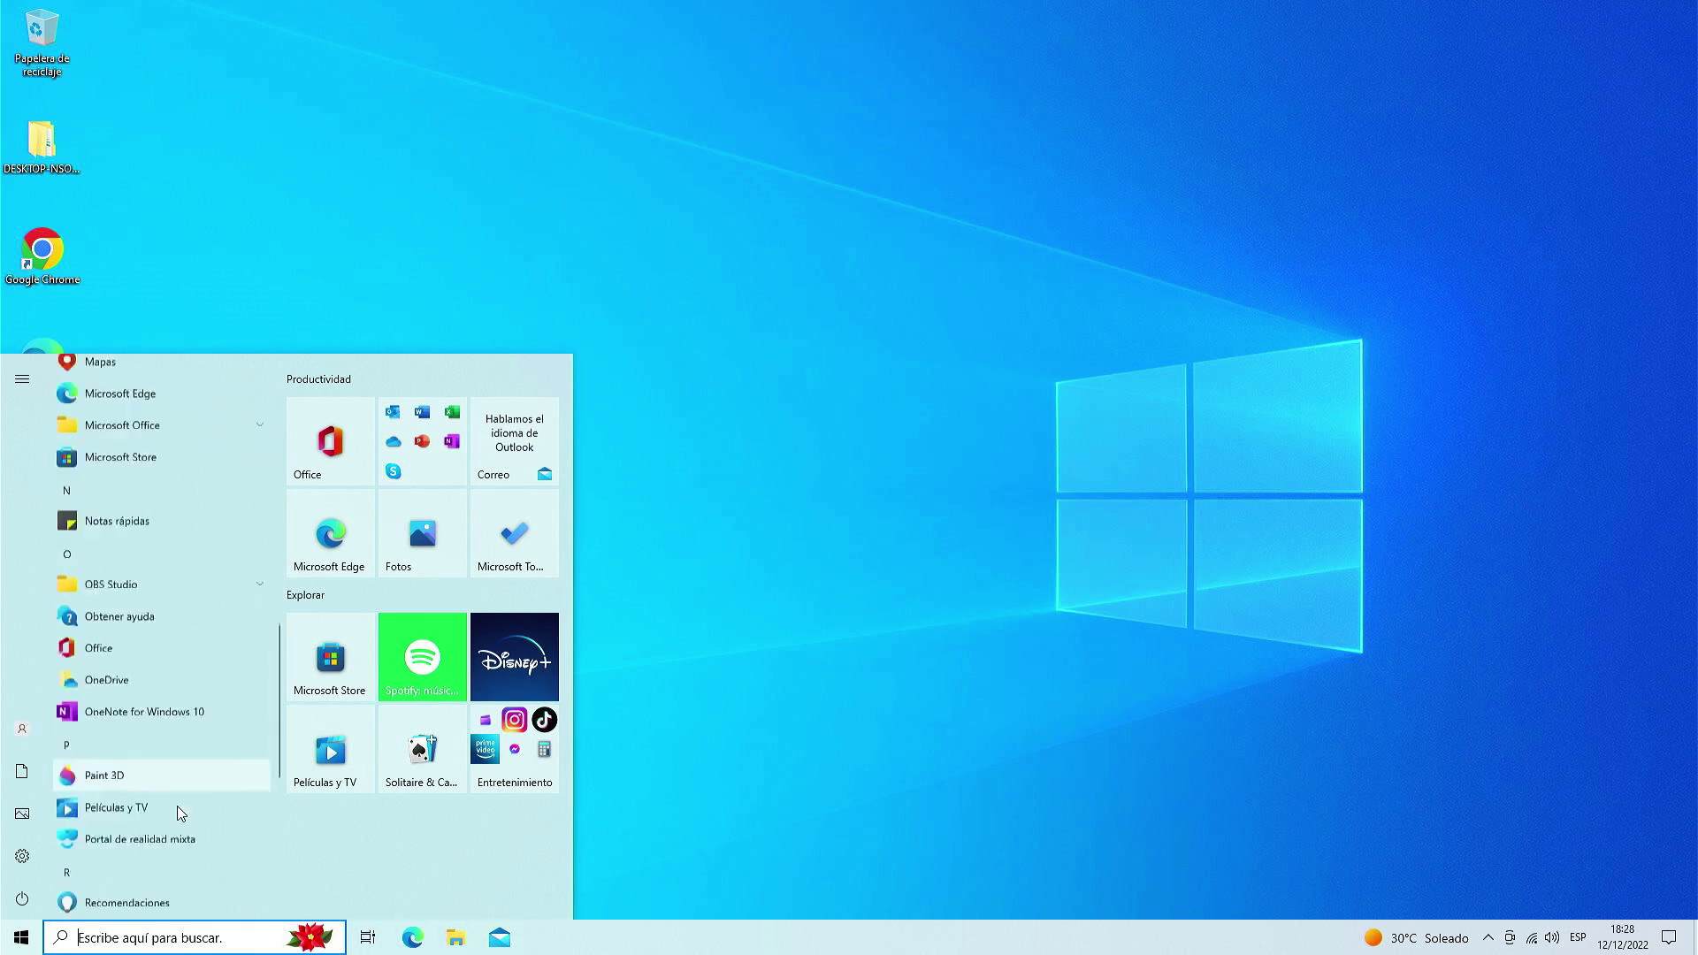
pyautogui.scroll(3, 174, 812)
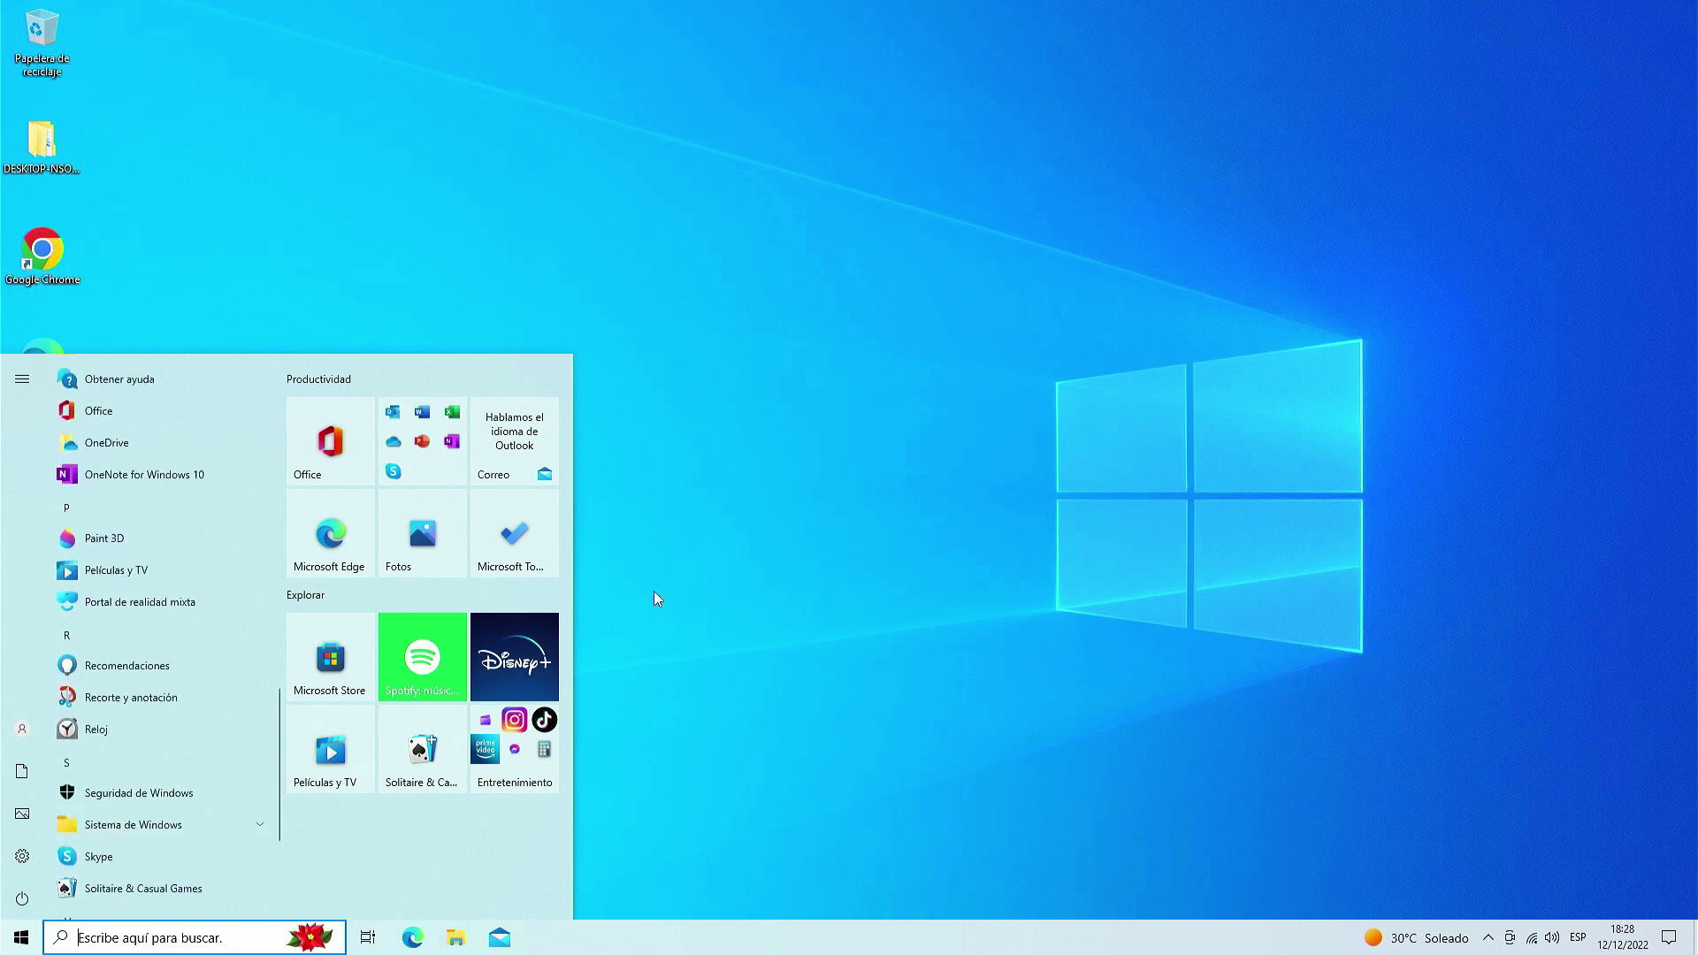
pyautogui.click(660, 624)
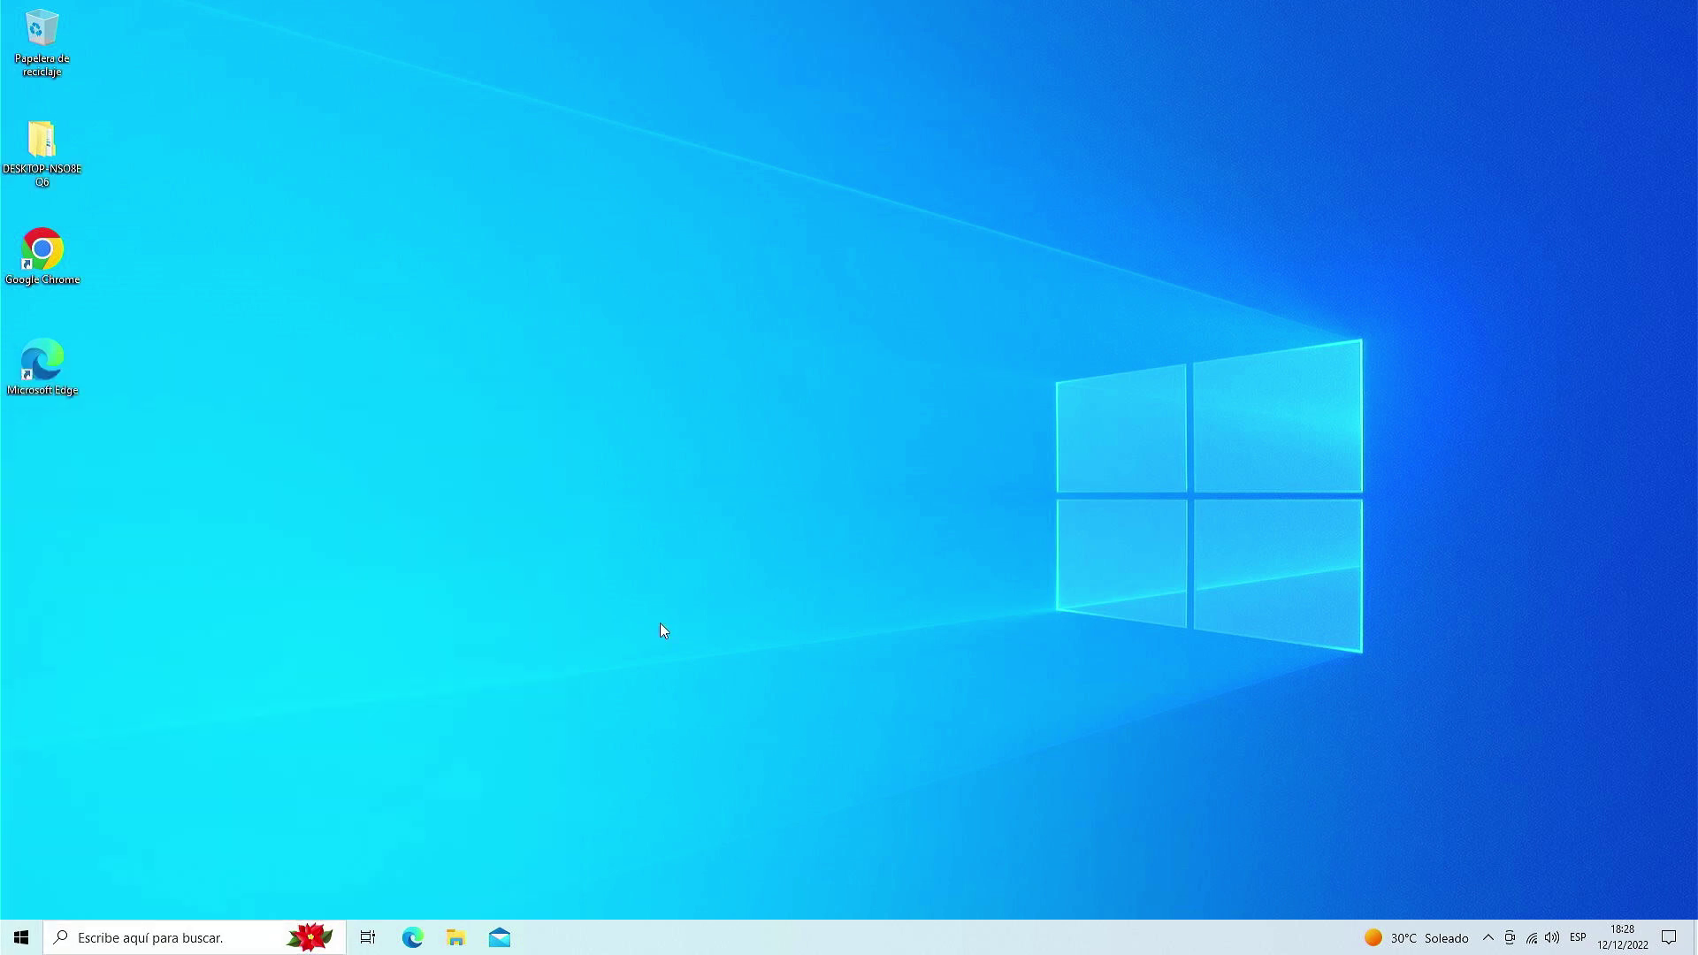